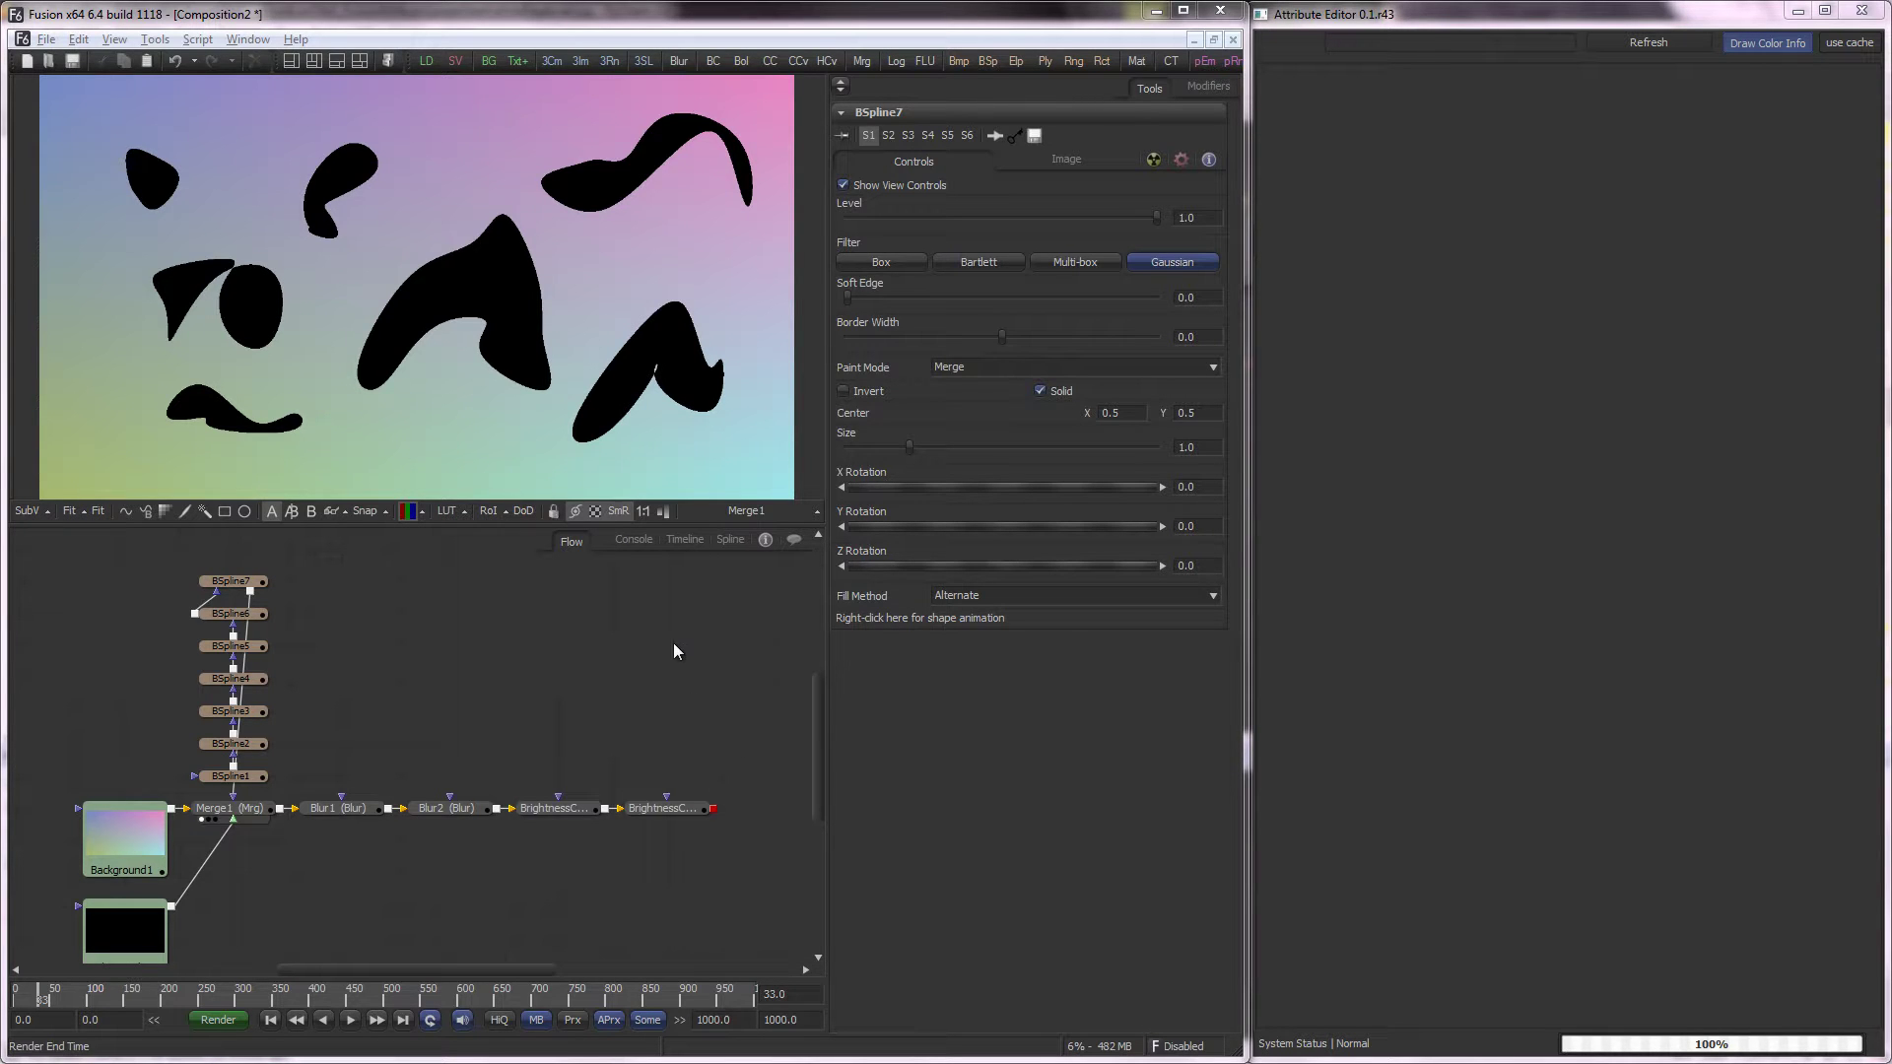
Select all seven BSpline nodes, view the composition's tracks in the timeline, and return to the flow view
{"action": "left_click_drag", "start_coordinate": [163, 572], "coordinate": [305, 781]}
{"action": "left_click", "coordinate": [1431, 424]}
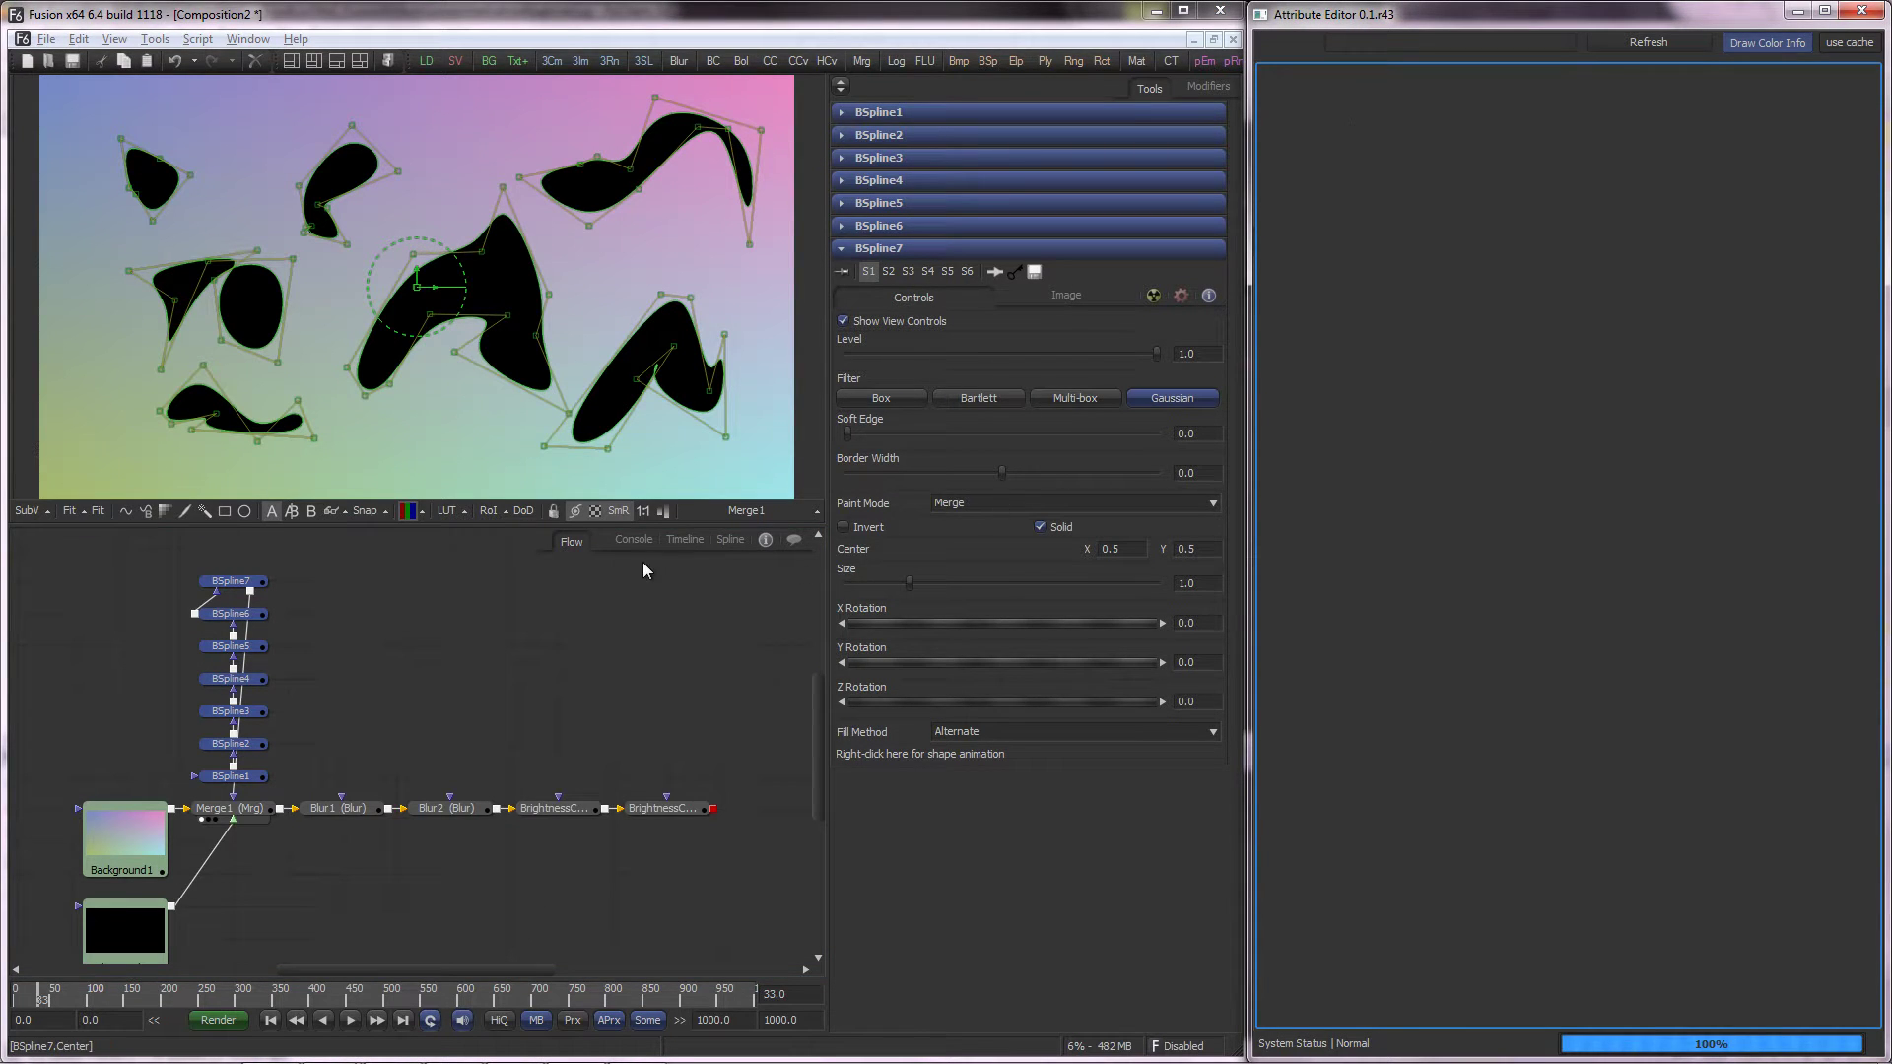
{"action": "left_click", "coordinate": [676, 544]}
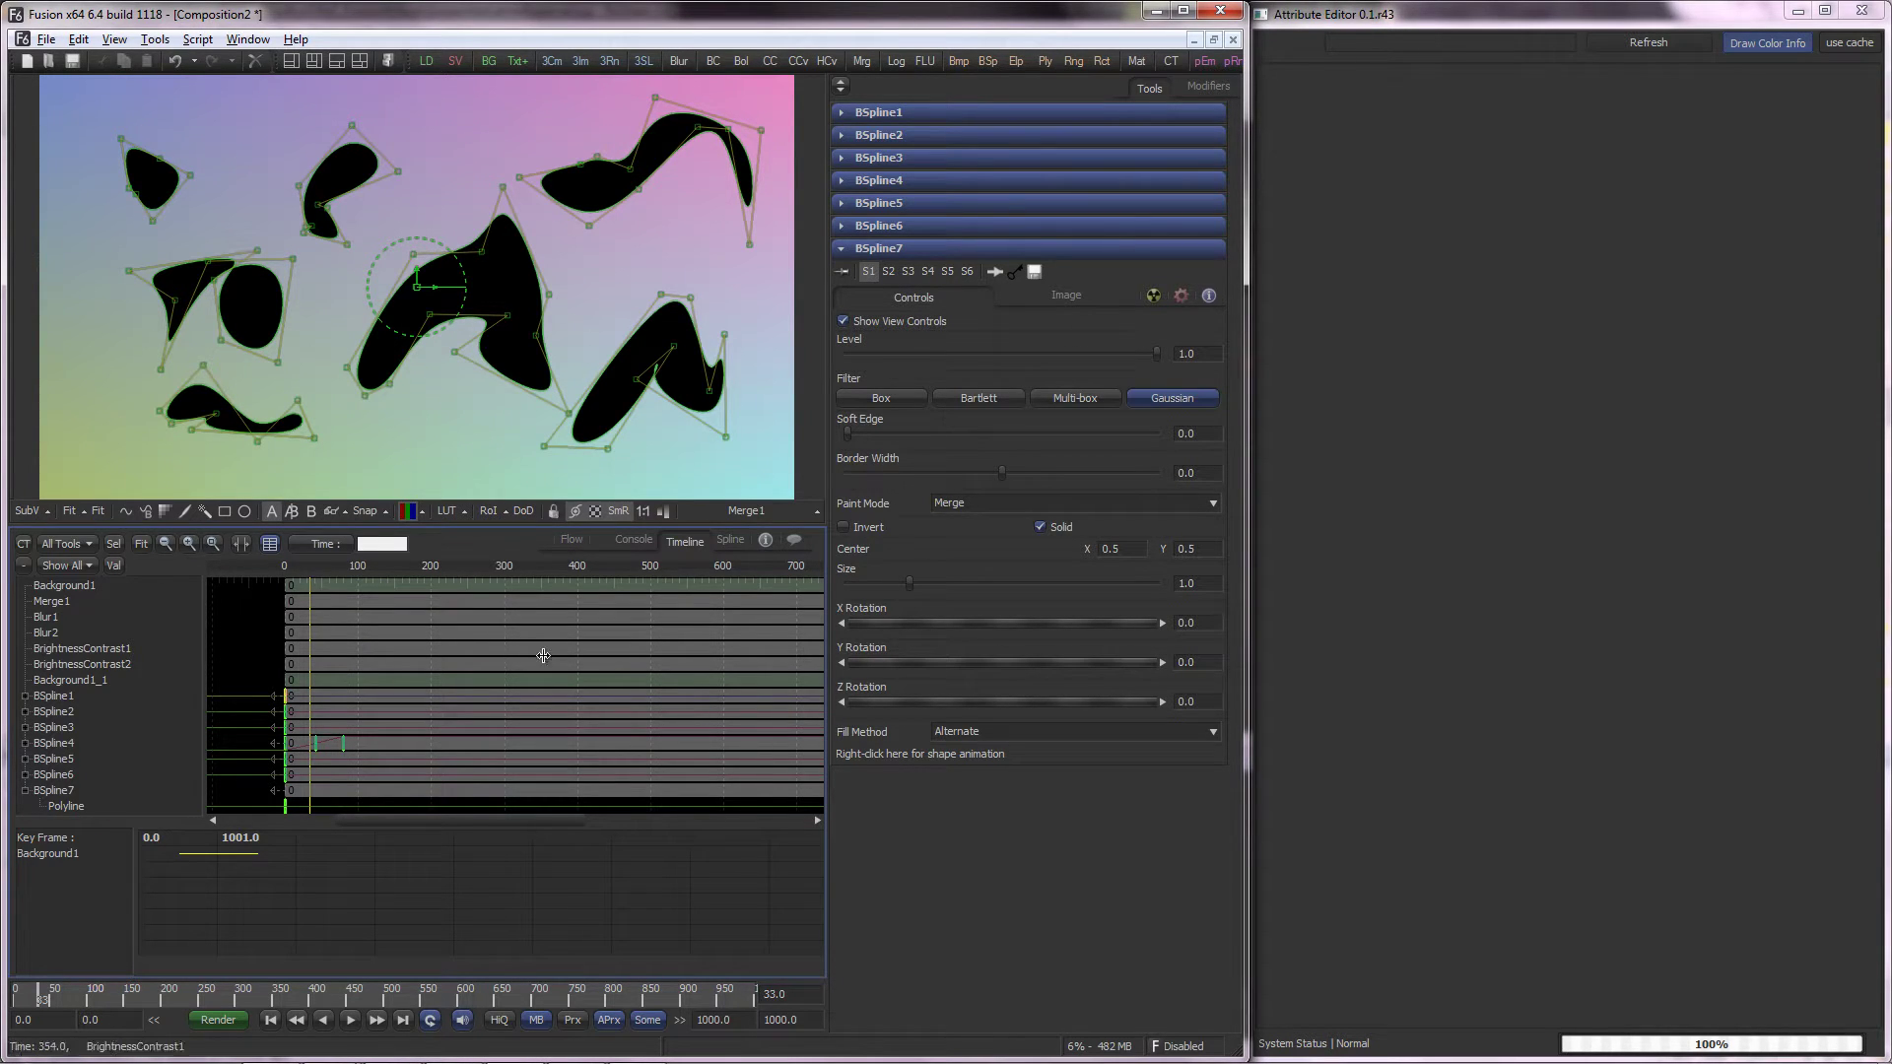
{"action": "left_click", "coordinate": [569, 542]}
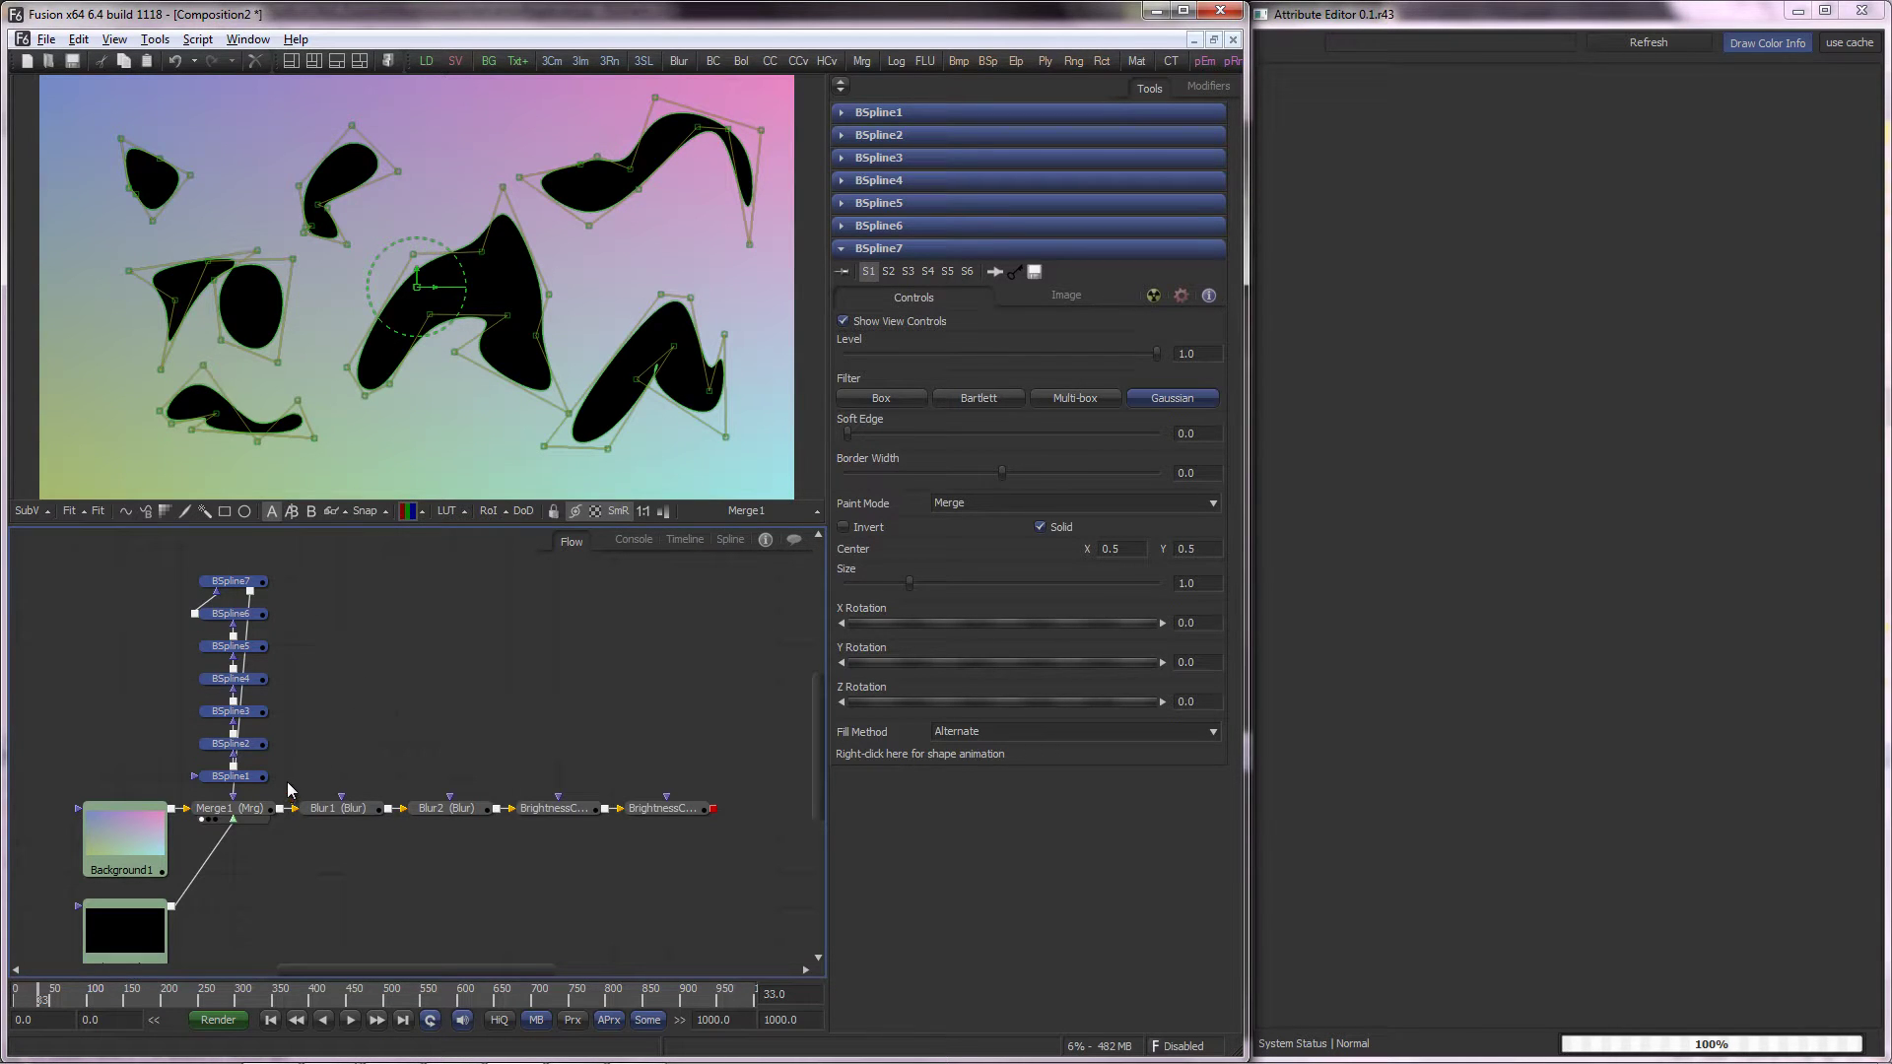
Reselect the BSpline1 to BSpline7 nodes and expand their individual control sections to review their settings
{"action": "left_click_drag", "start_coordinate": [288, 787], "coordinate": [167, 562]}
{"action": "left_click", "coordinate": [840, 203]}
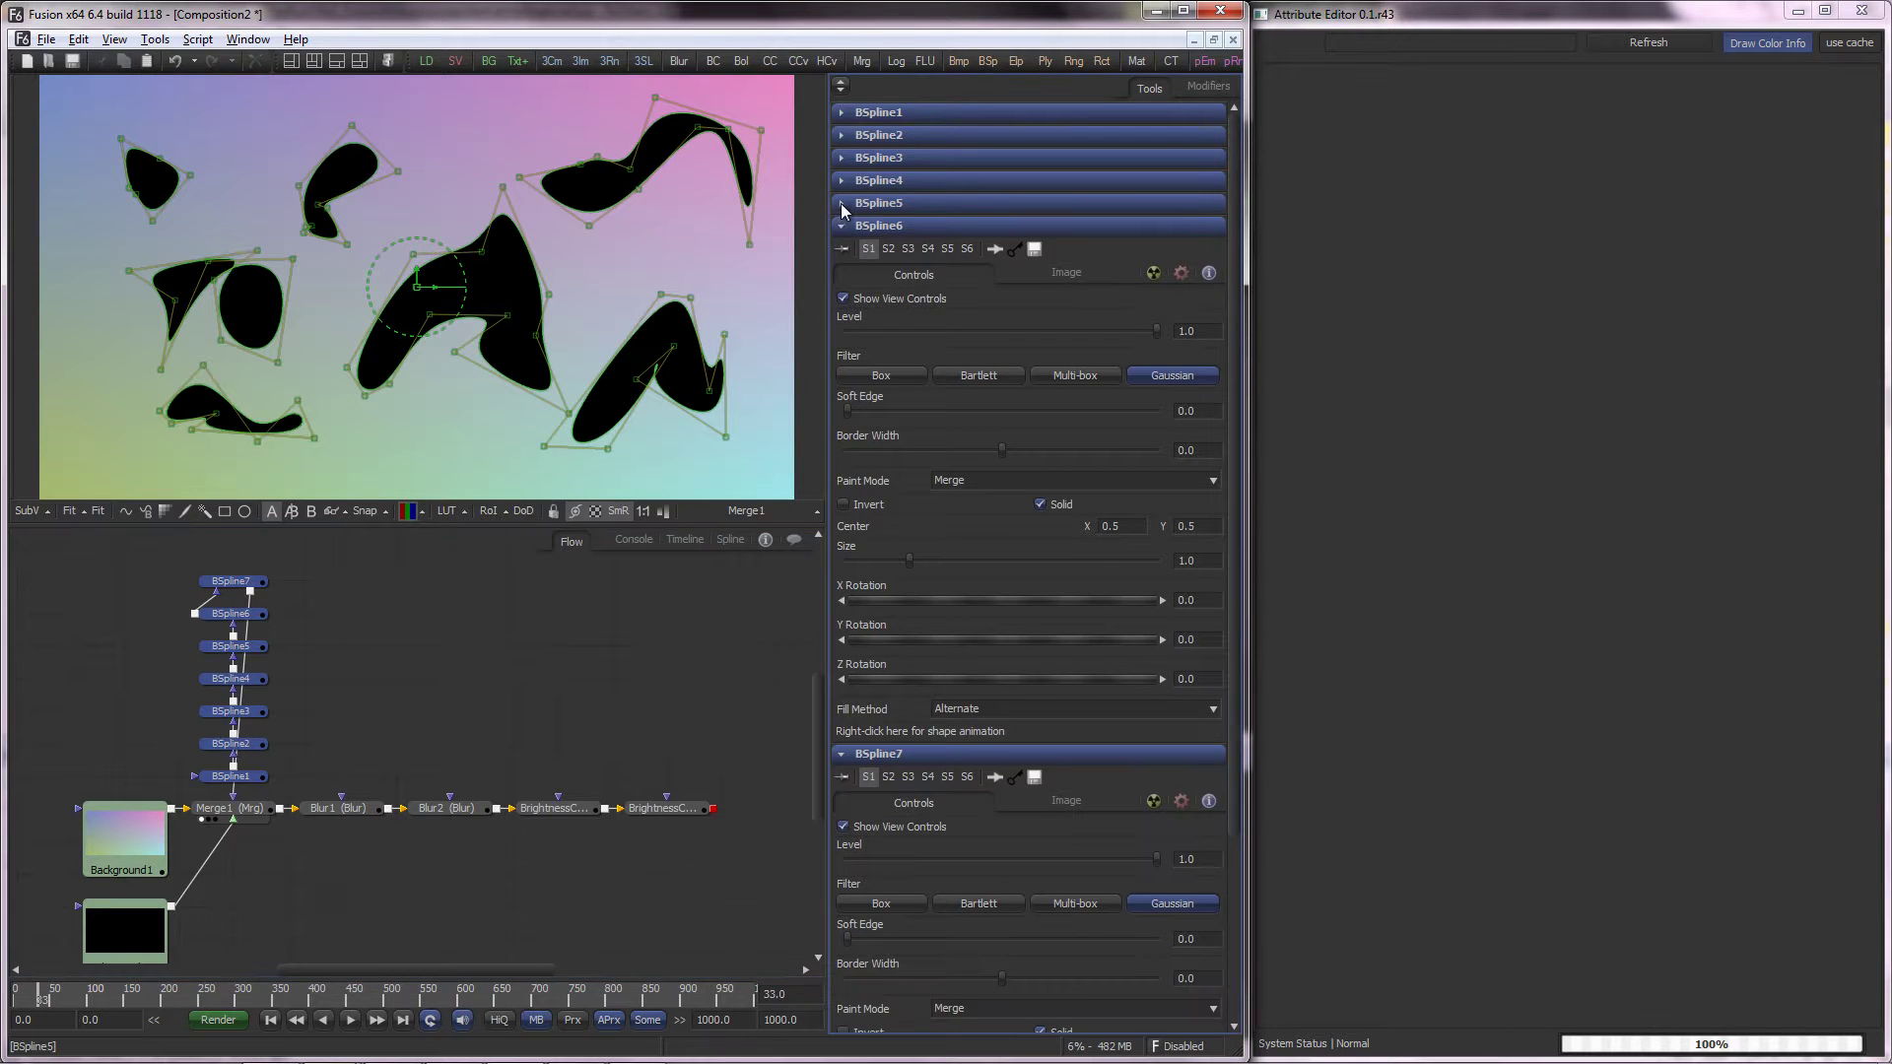
{"action": "left_click", "coordinate": [843, 180]}
{"action": "left_click", "coordinate": [841, 158]}
{"action": "left_click", "coordinate": [841, 135]}
{"action": "left_click", "coordinate": [842, 113]}
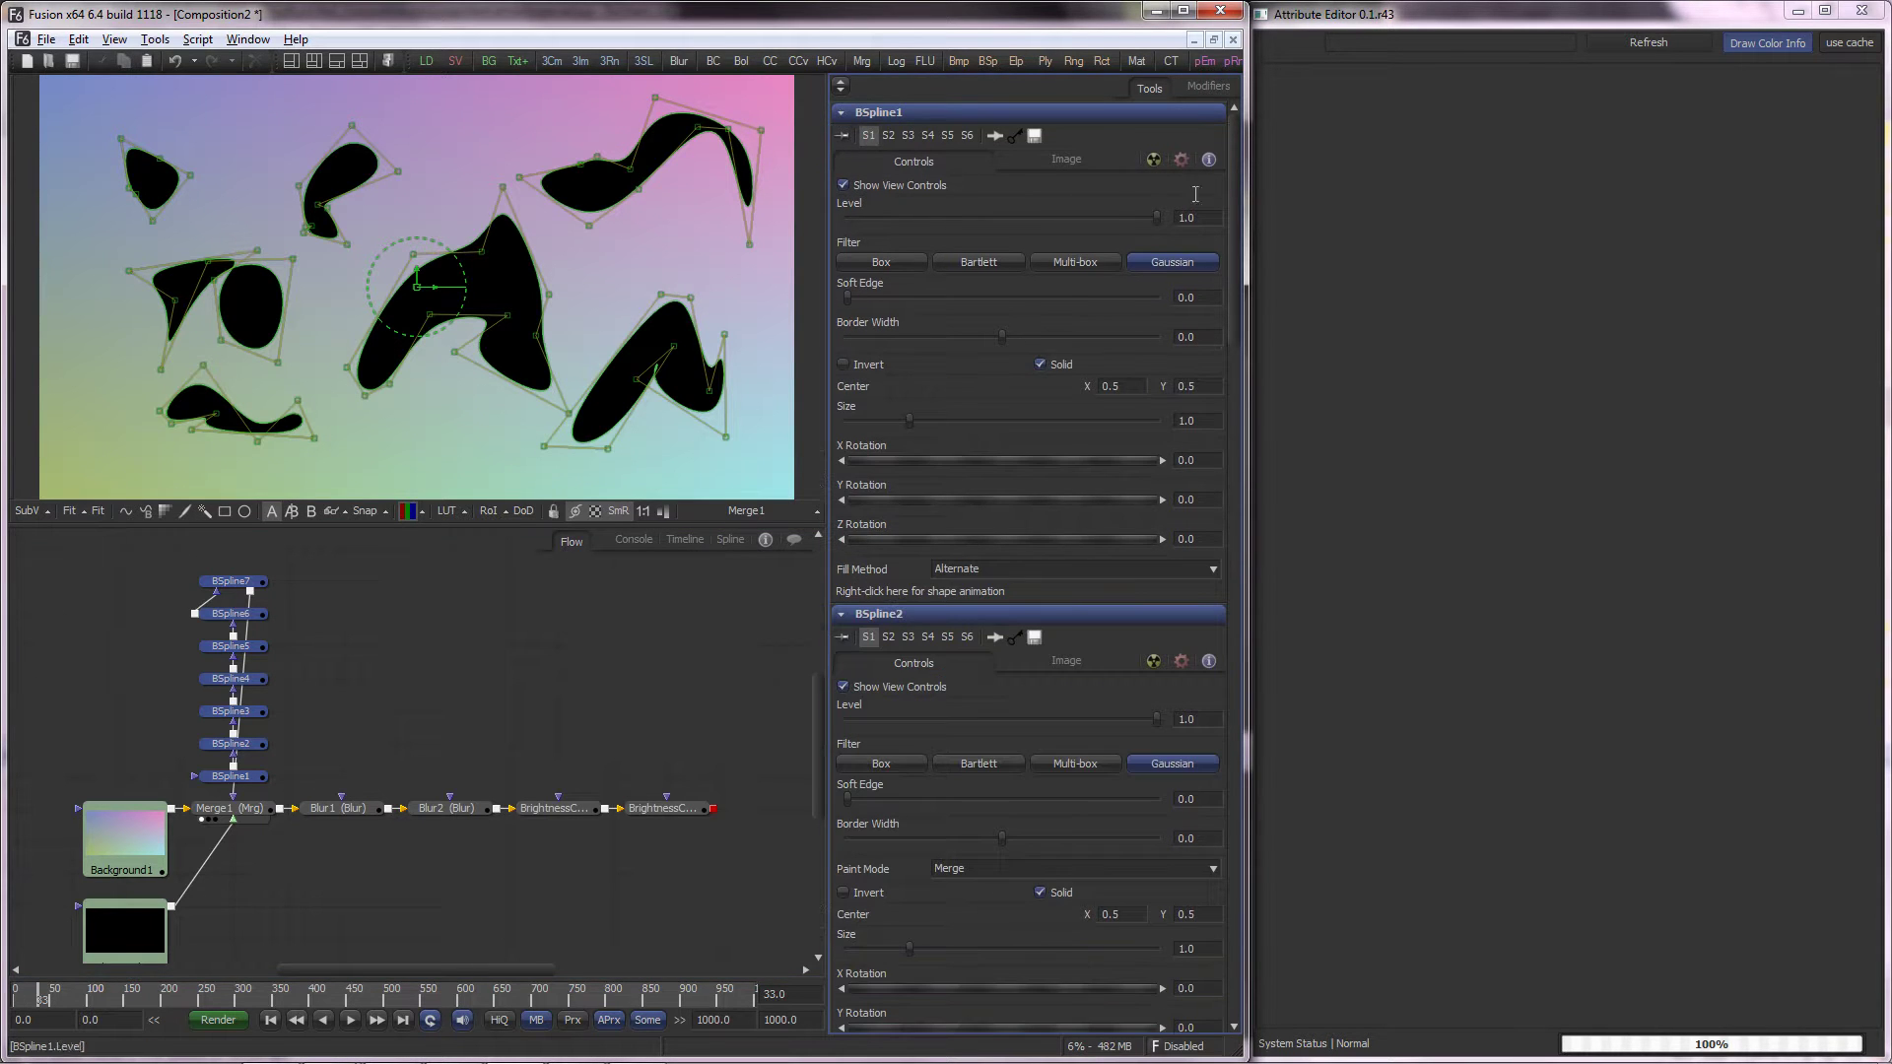
{"action": "left_click_drag", "start_coordinate": [1230, 231], "coordinate": [1256, 187]}
Inspect the image settings of BSpline2 alone and return to its main controls
{"action": "left_click", "coordinate": [309, 605]}
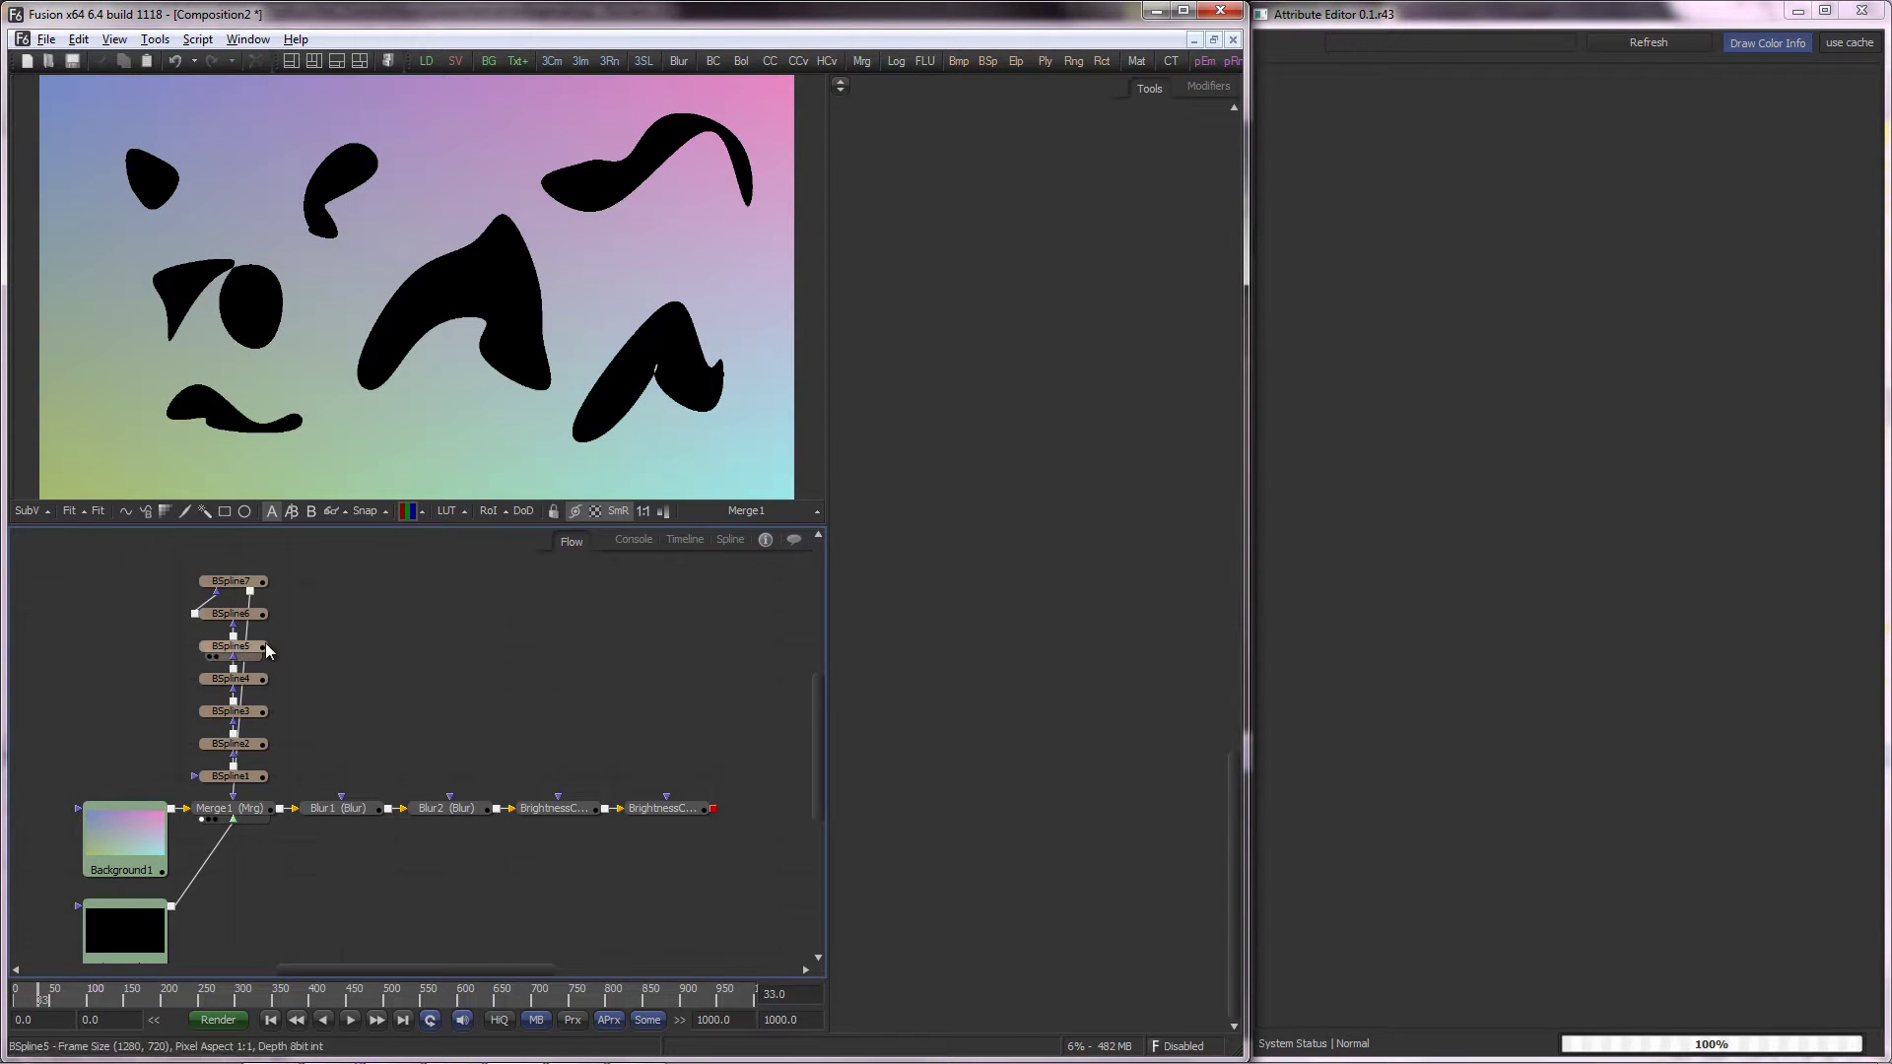
{"action": "left_click_drag", "start_coordinate": [177, 565], "coordinate": [306, 795]}
{"action": "left_click", "coordinate": [230, 744]}
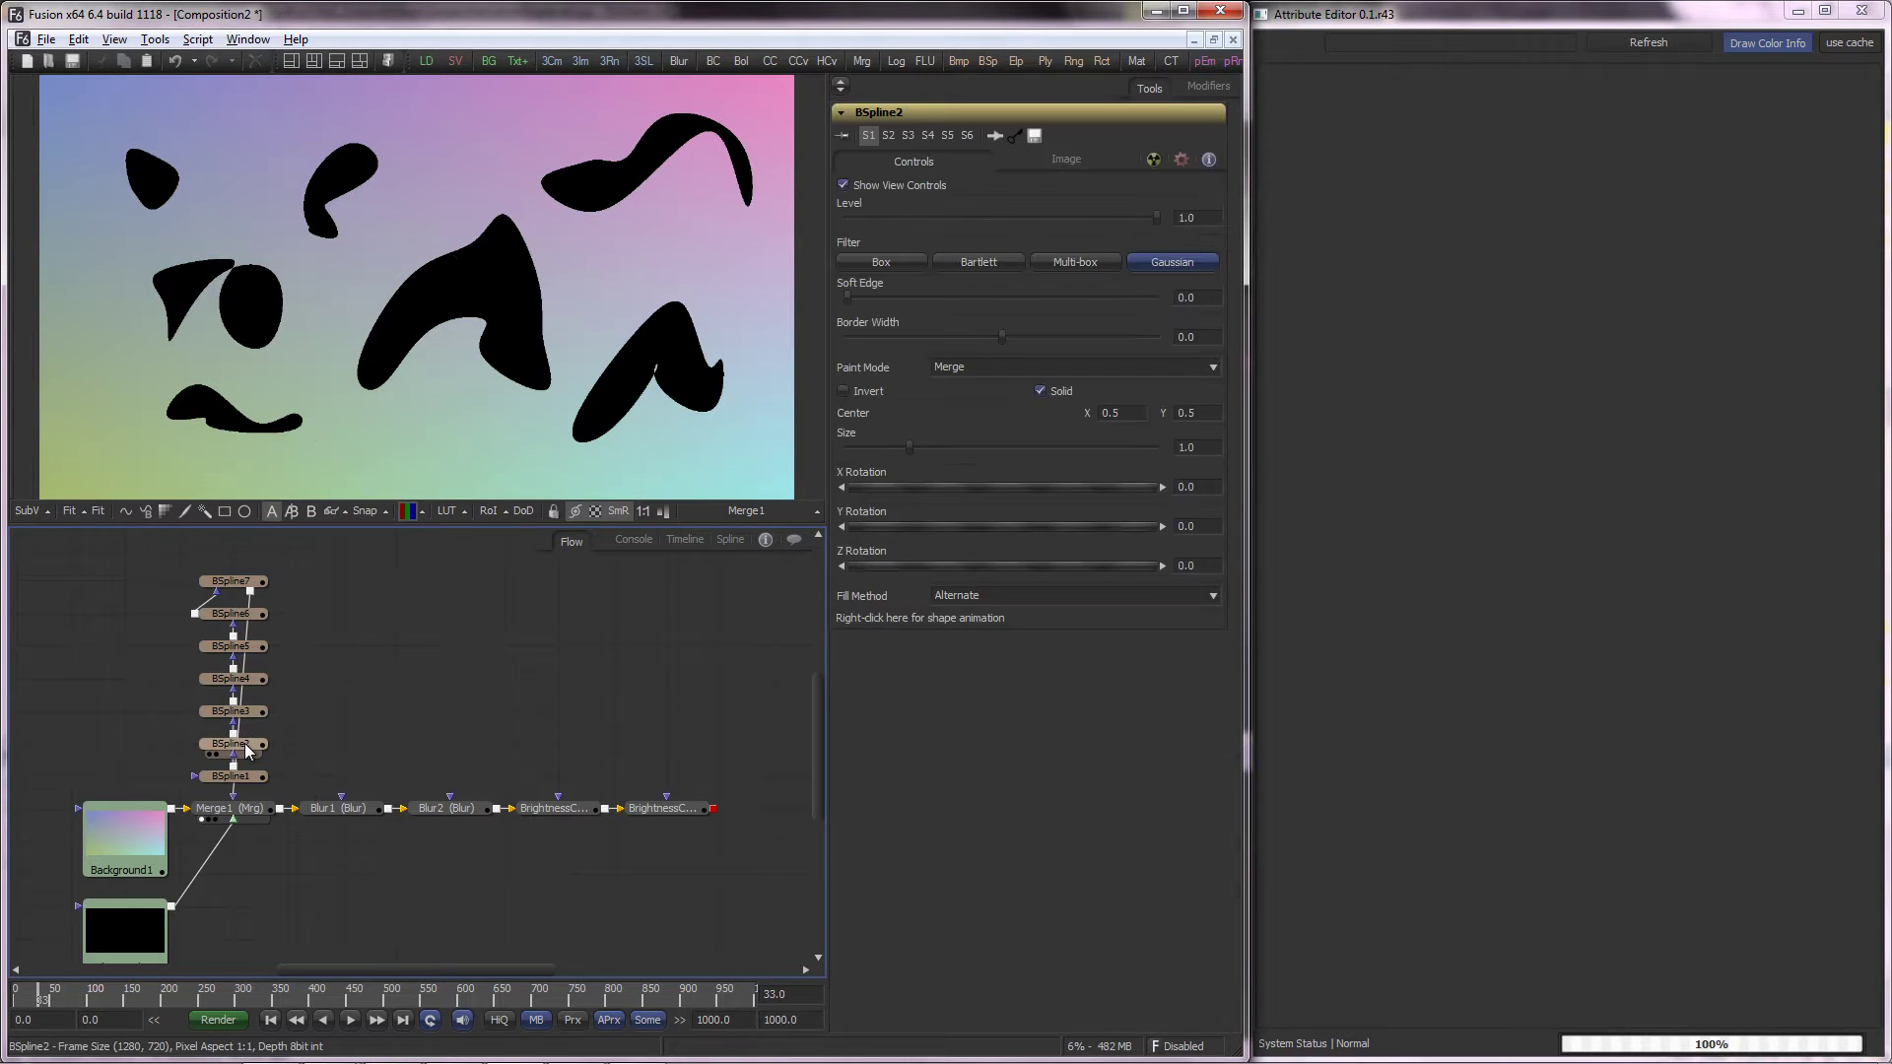
{"action": "left_click", "coordinate": [1063, 166]}
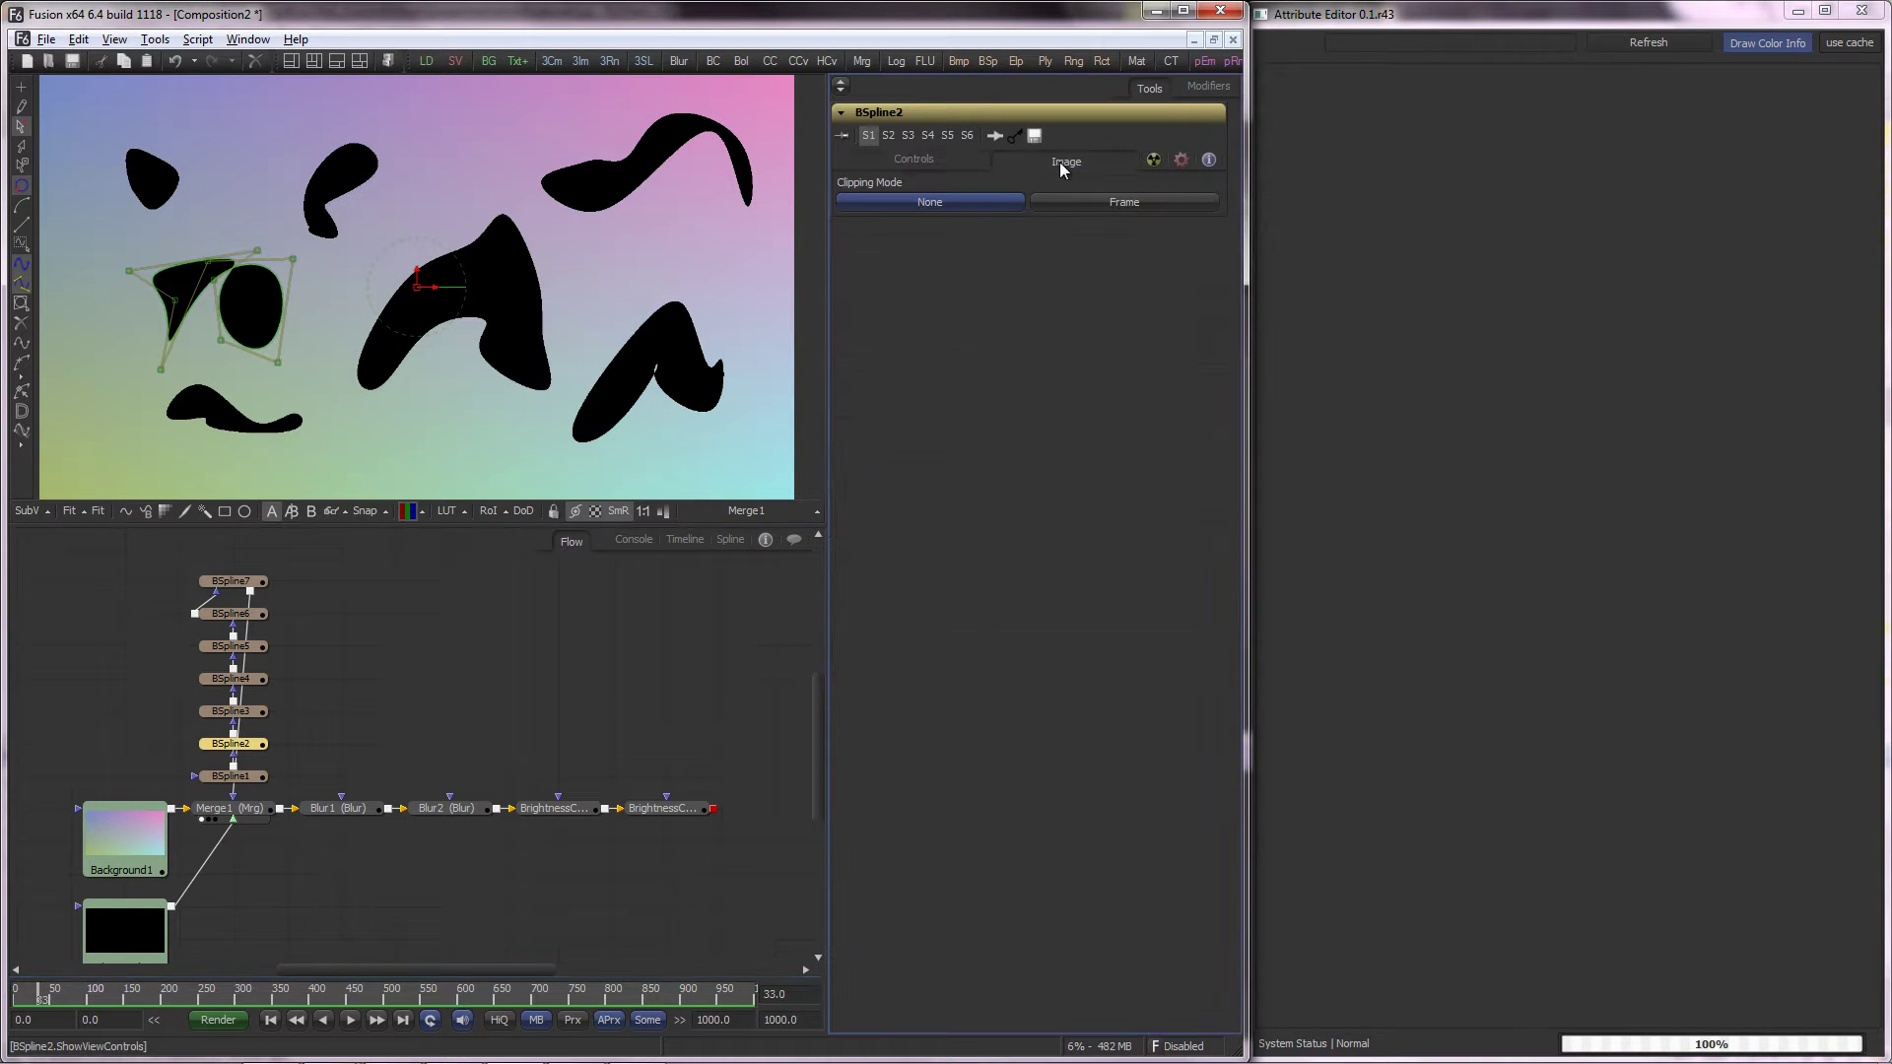
{"action": "left_click", "coordinate": [931, 157]}
Select all seven BSpline nodes, collapse BSpline2's controls, and refresh the Attribute Editor to load the nodes' attributes
{"action": "left_click_drag", "start_coordinate": [293, 785], "coordinate": [199, 559]}
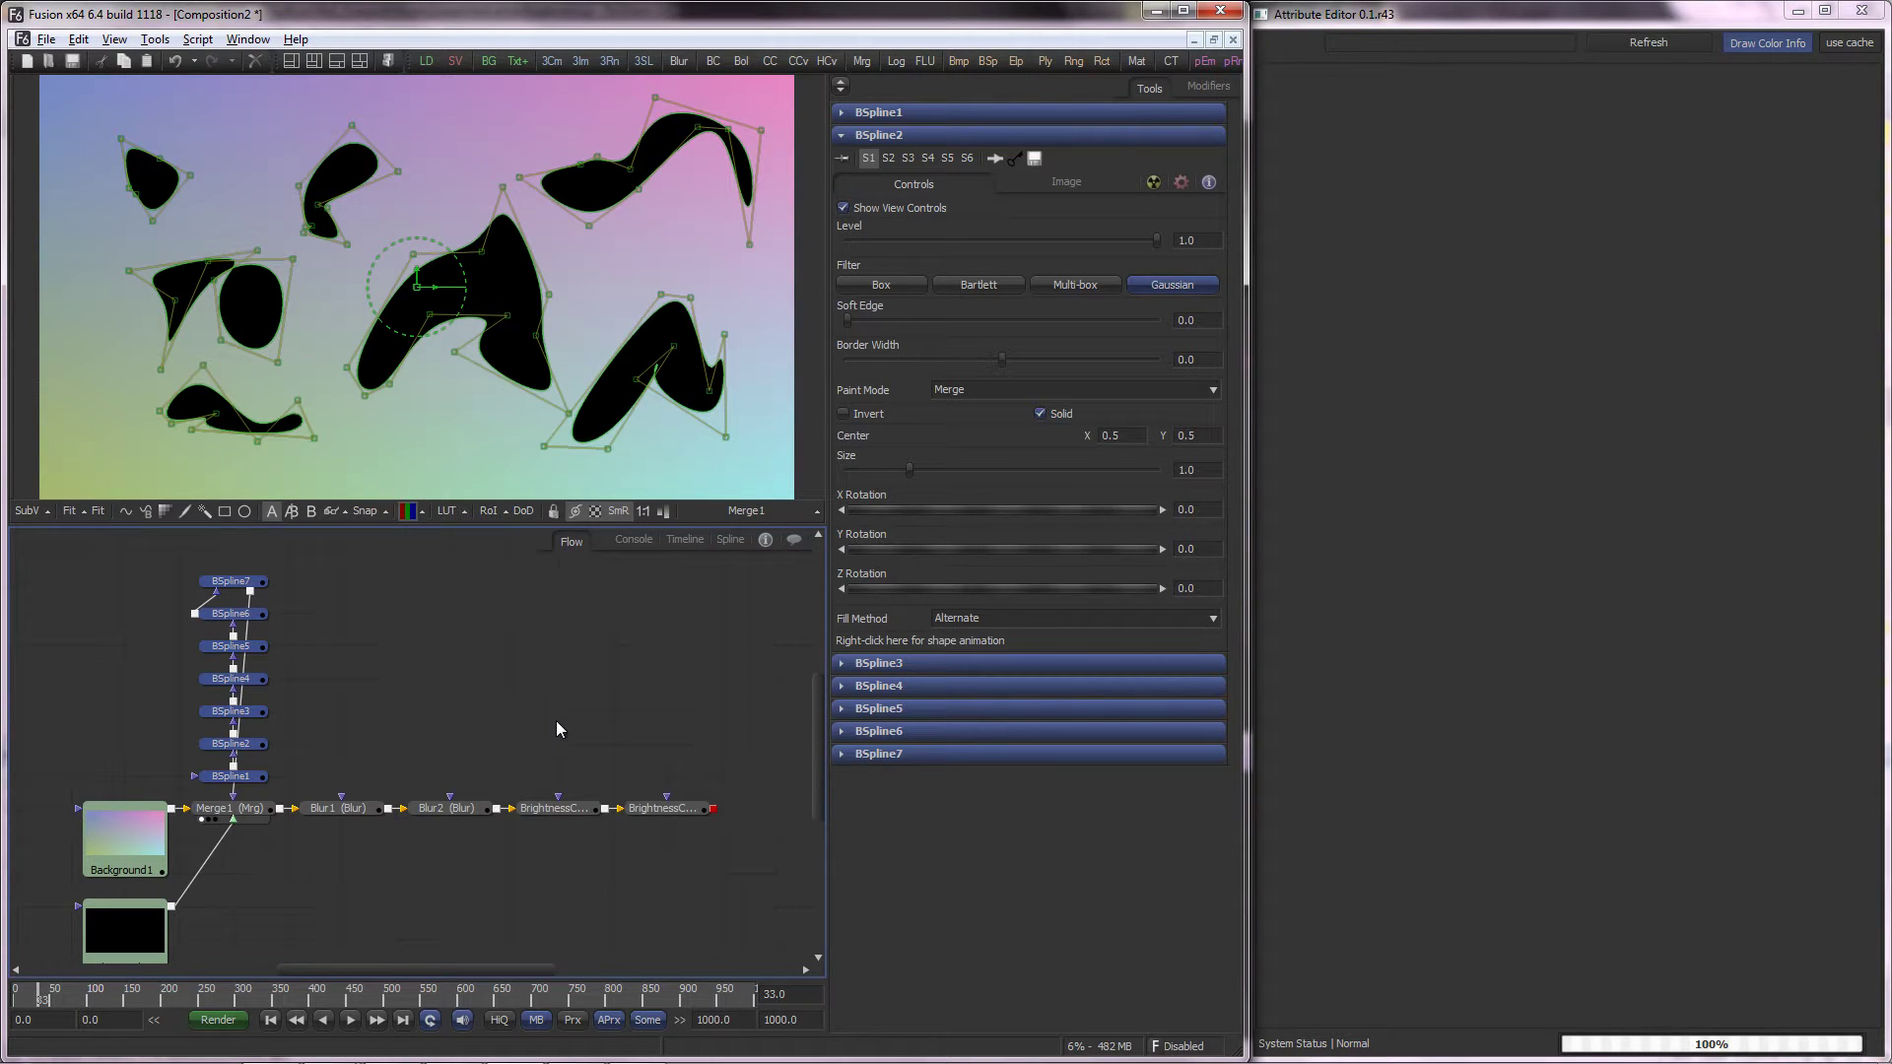
{"action": "left_click", "coordinate": [842, 135]}
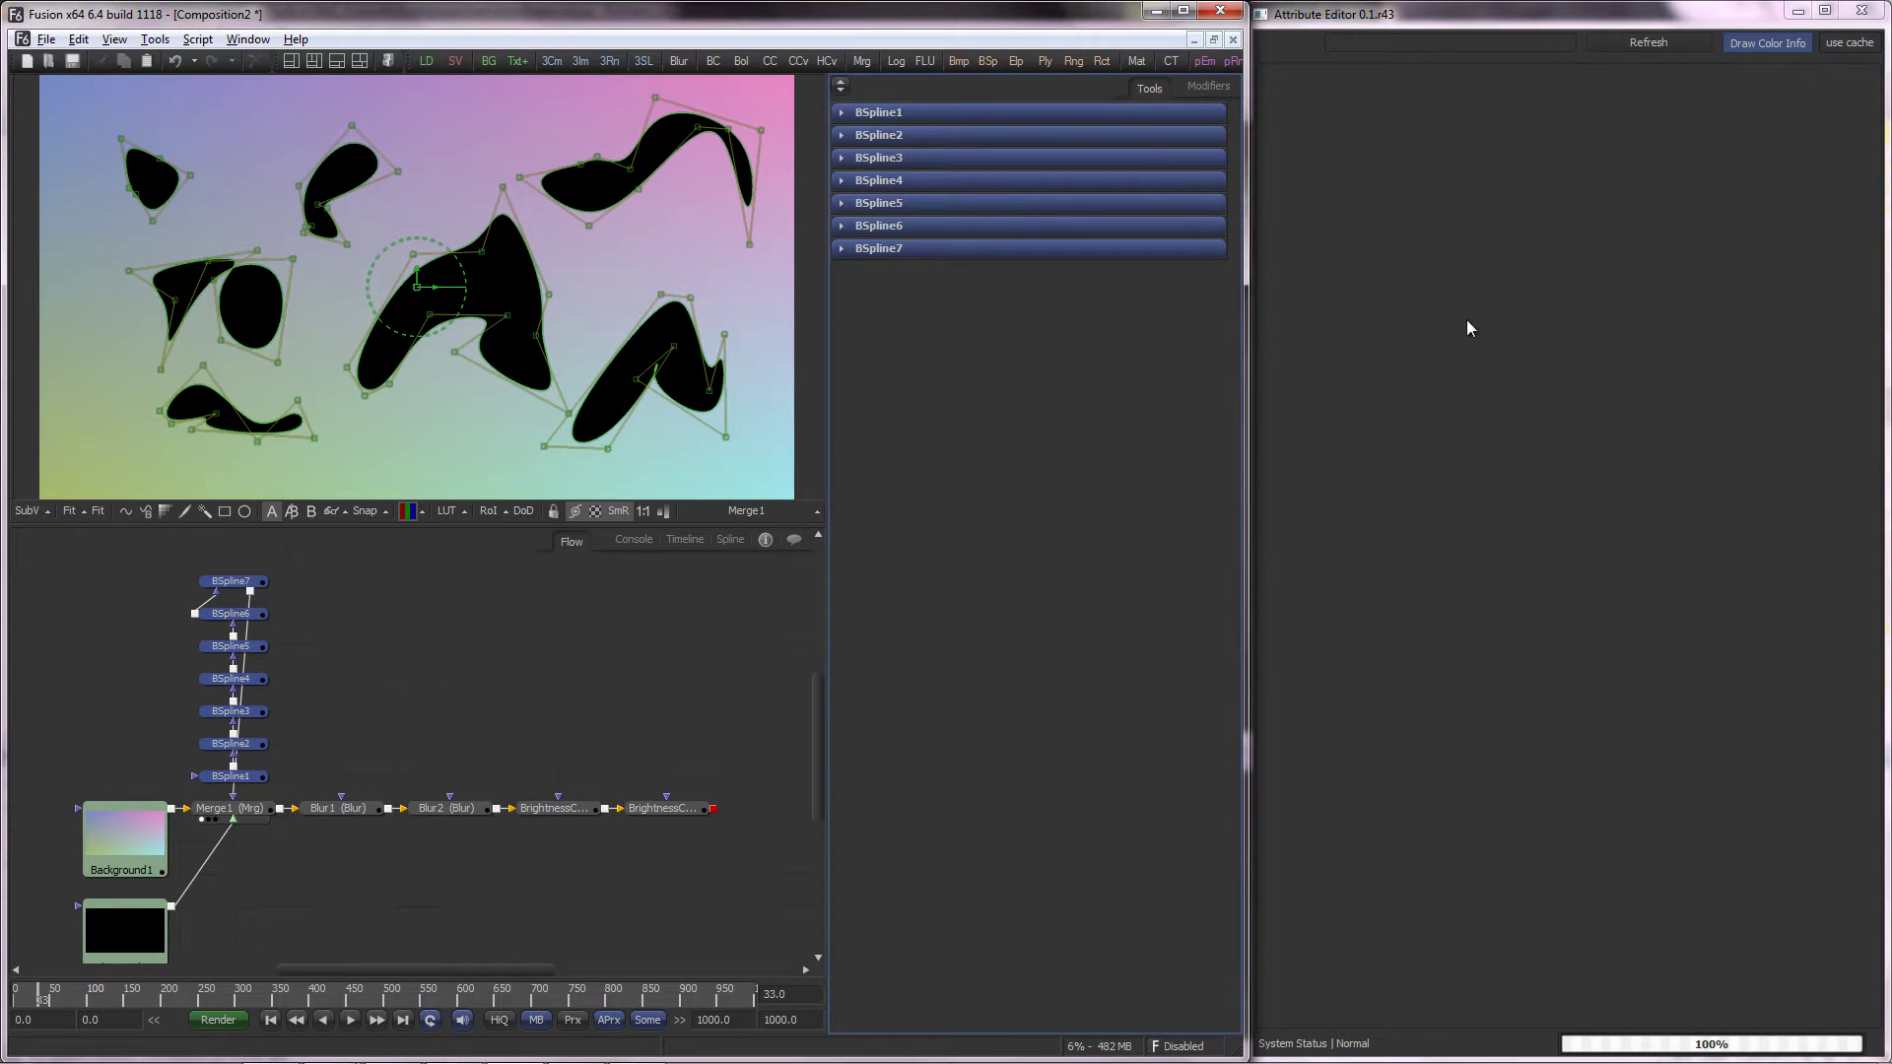
{"action": "left_click", "coordinate": [1664, 47]}
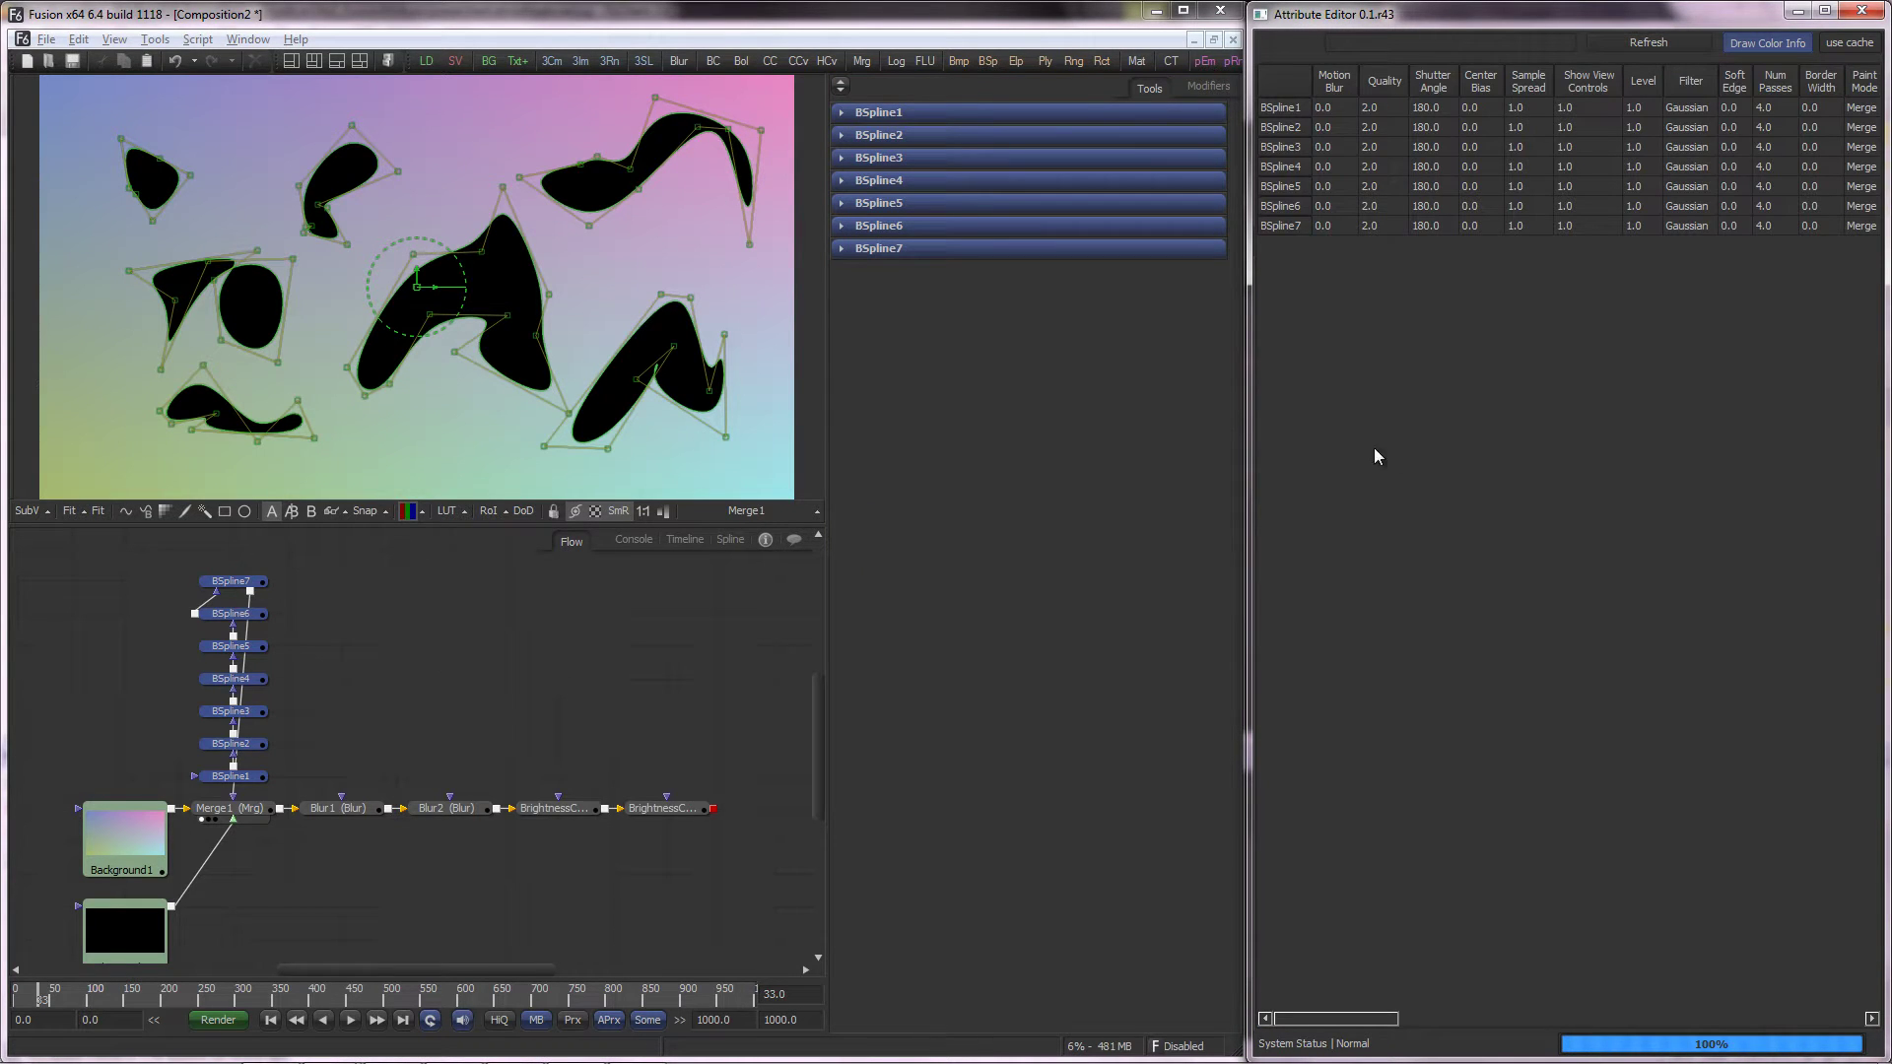
Deselect the nodes and examine all attribute columns in the Attribute Editor, including Effect Mask for BSpline2
{"action": "left_click", "coordinate": [190, 591]}
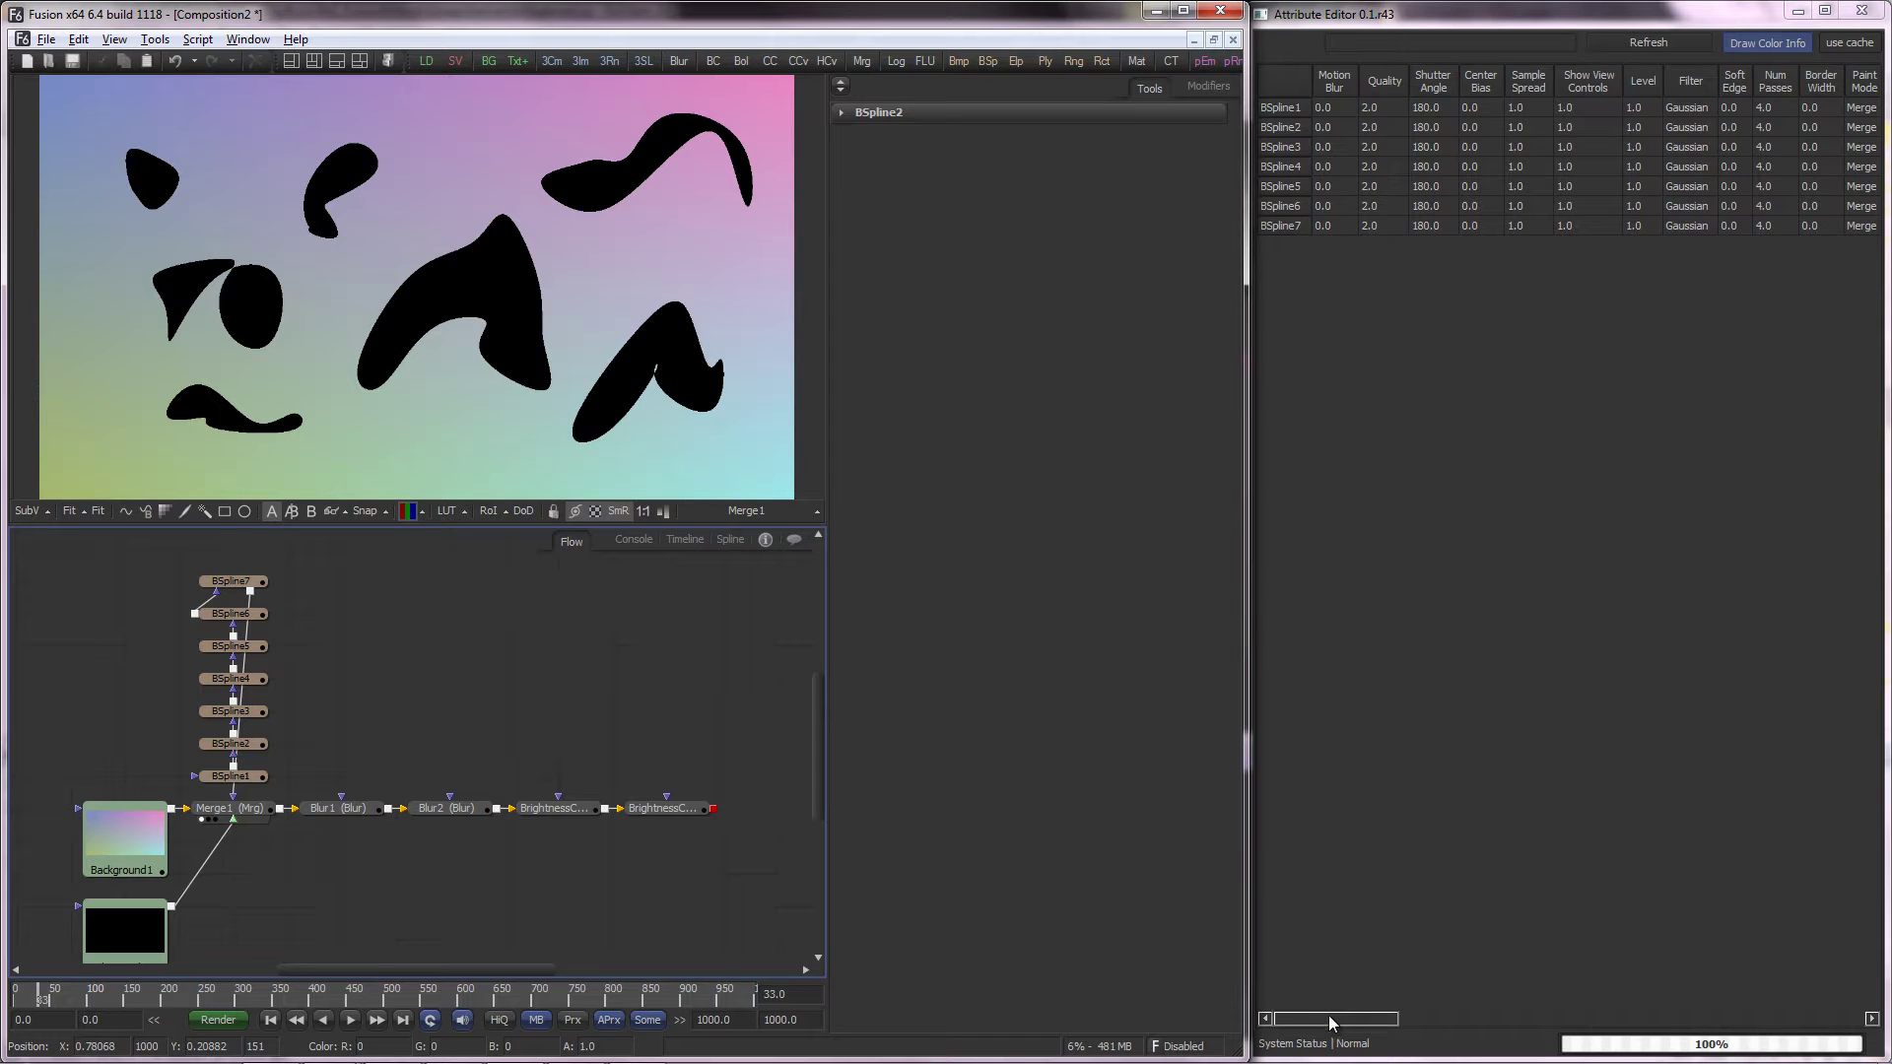
{"action": "left_click_drag", "start_coordinate": [1329, 1015], "coordinate": [1540, 1031]}
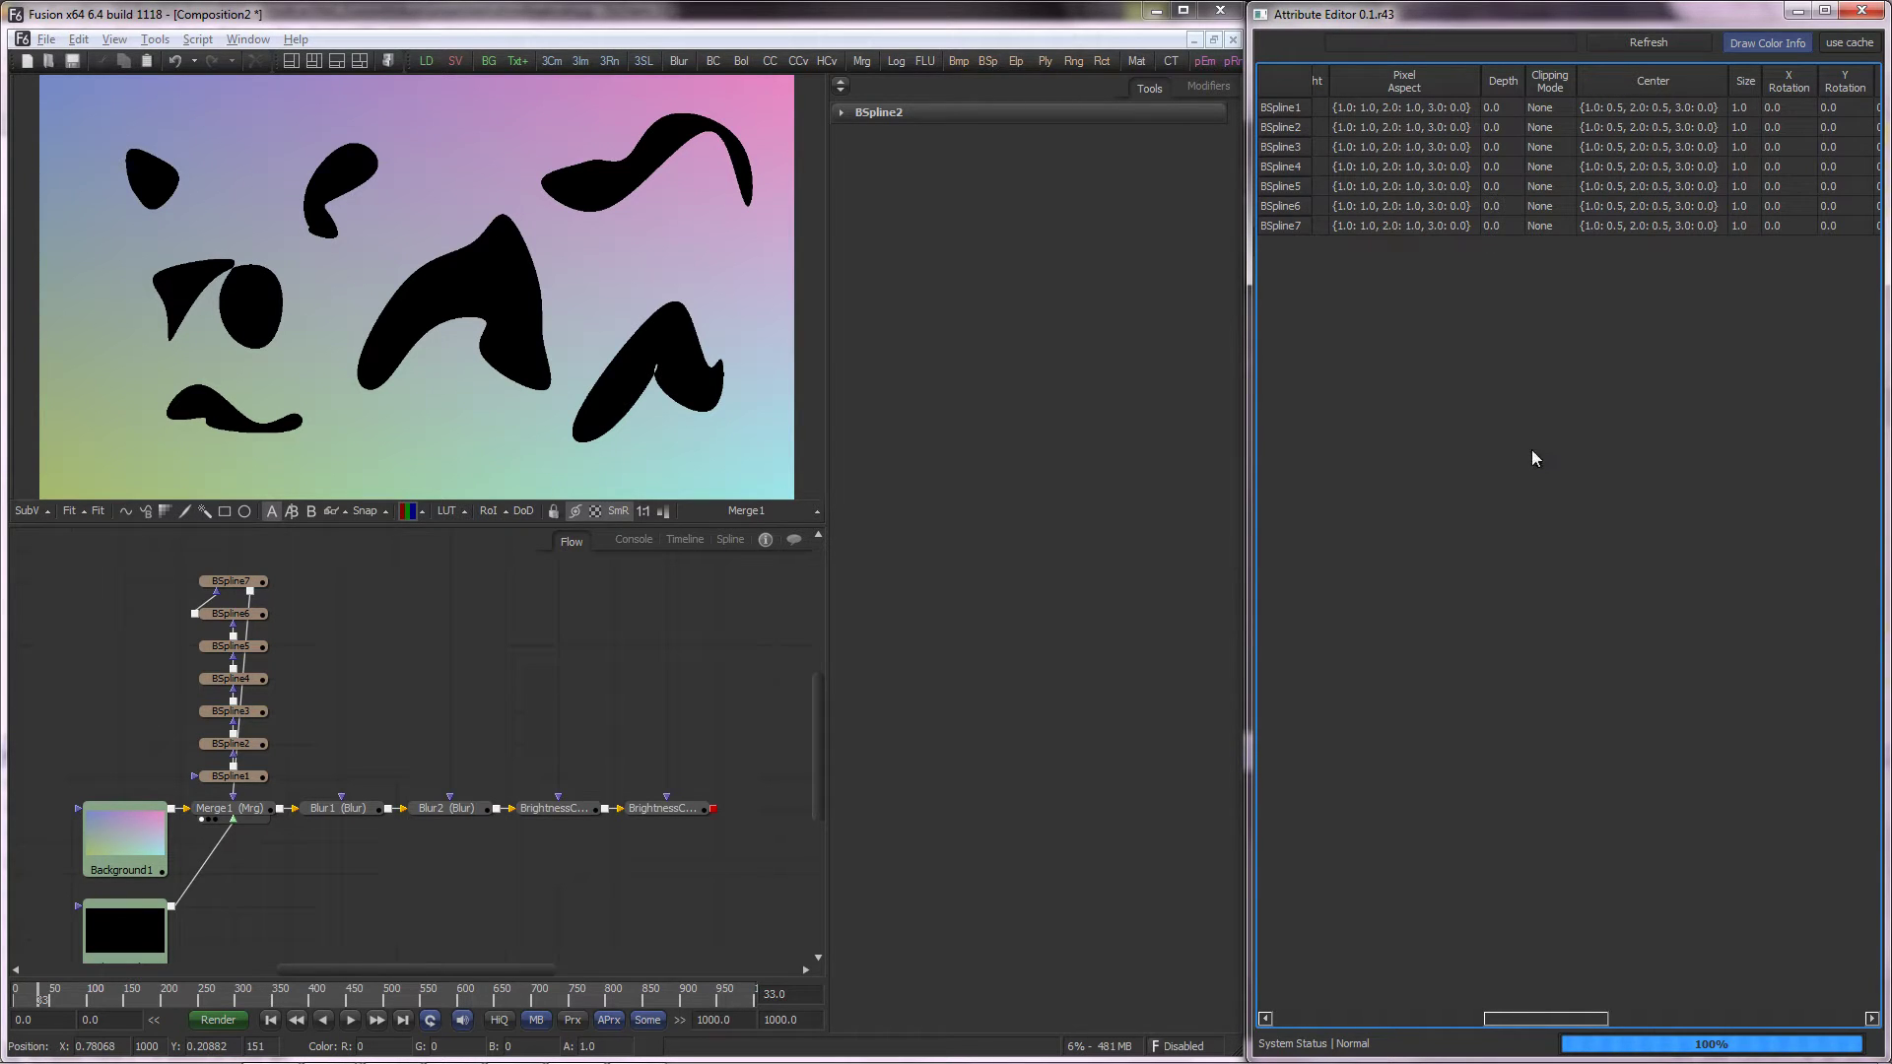
{"action": "left_click_drag", "start_coordinate": [1542, 1019], "coordinate": [1761, 1010]}
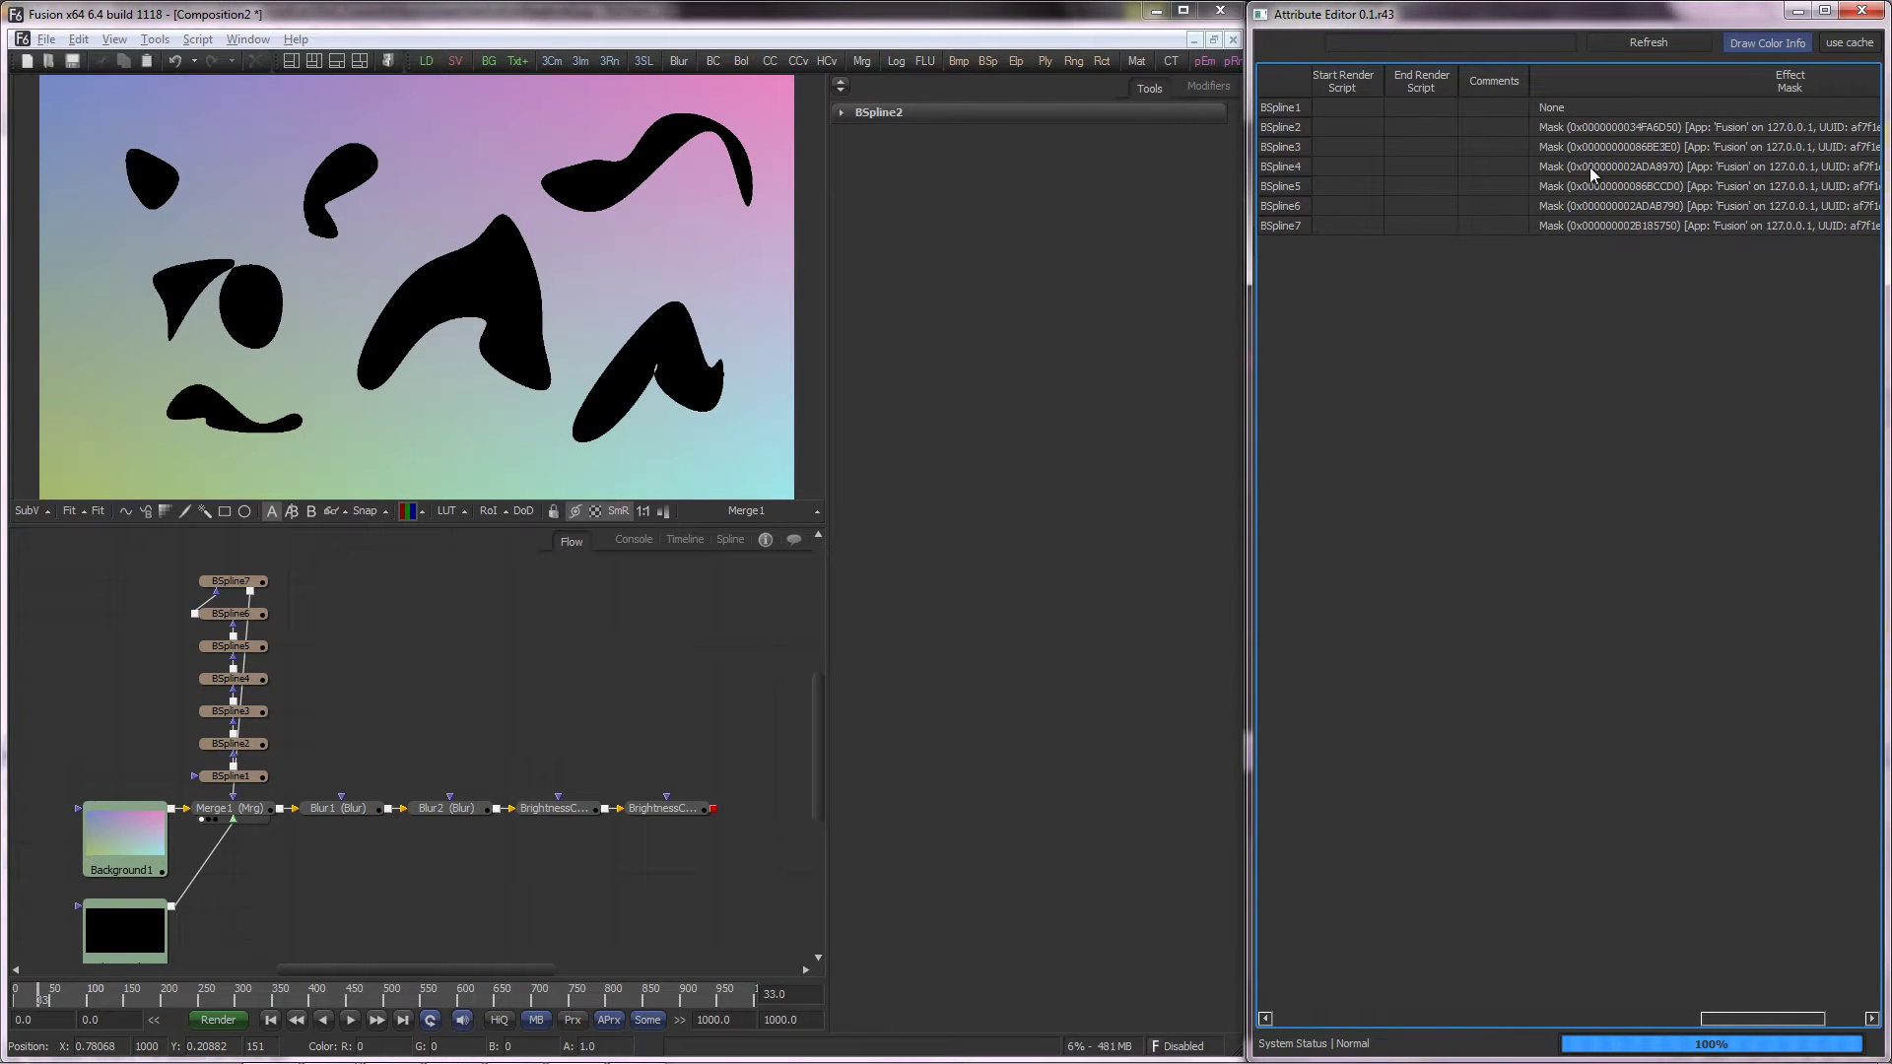
{"action": "left_click", "coordinate": [1588, 124]}
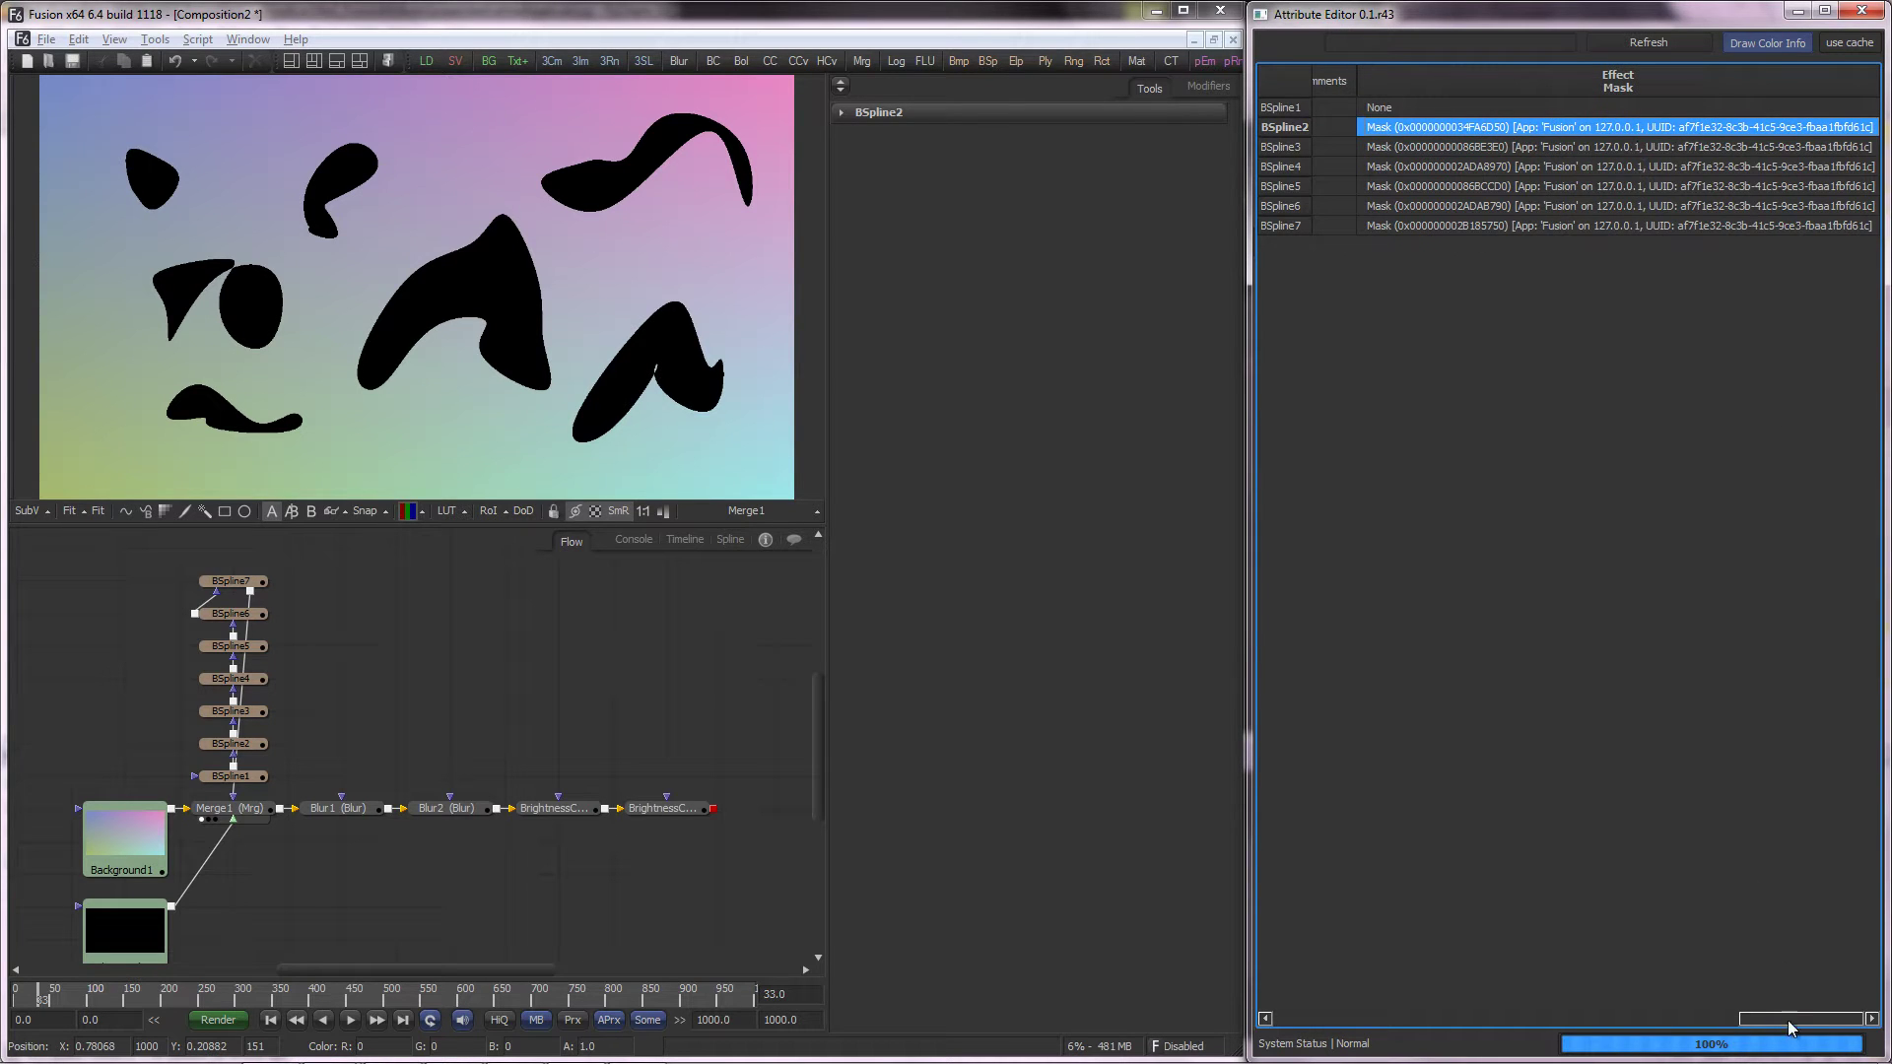
{"action": "left_click_drag", "start_coordinate": [1795, 1019], "coordinate": [1322, 1025]}
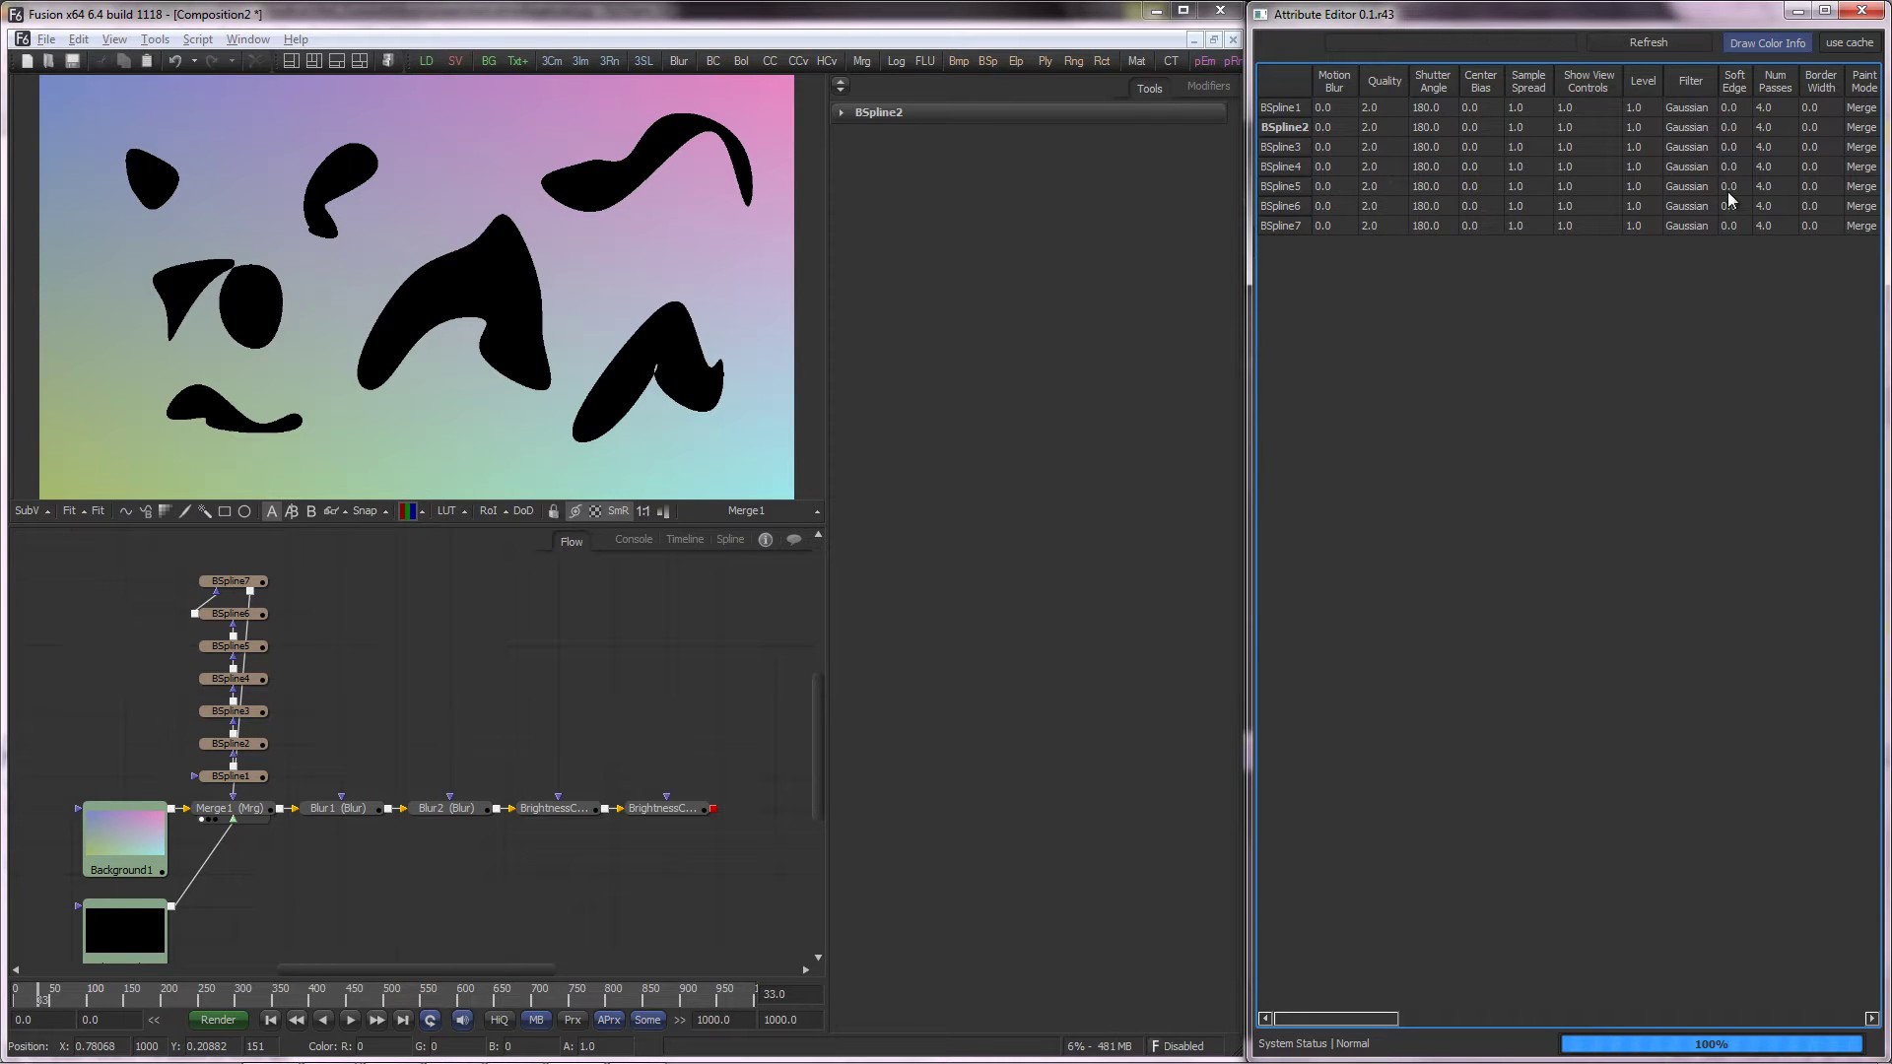
Set the Border Width of BSpline1 through BSpline7 to 0.01 together in the Attribute Editor
{"action": "left_click_drag", "start_coordinate": [1819, 104], "coordinate": [1813, 230]}
{"action": "type", "text": "0.01"}
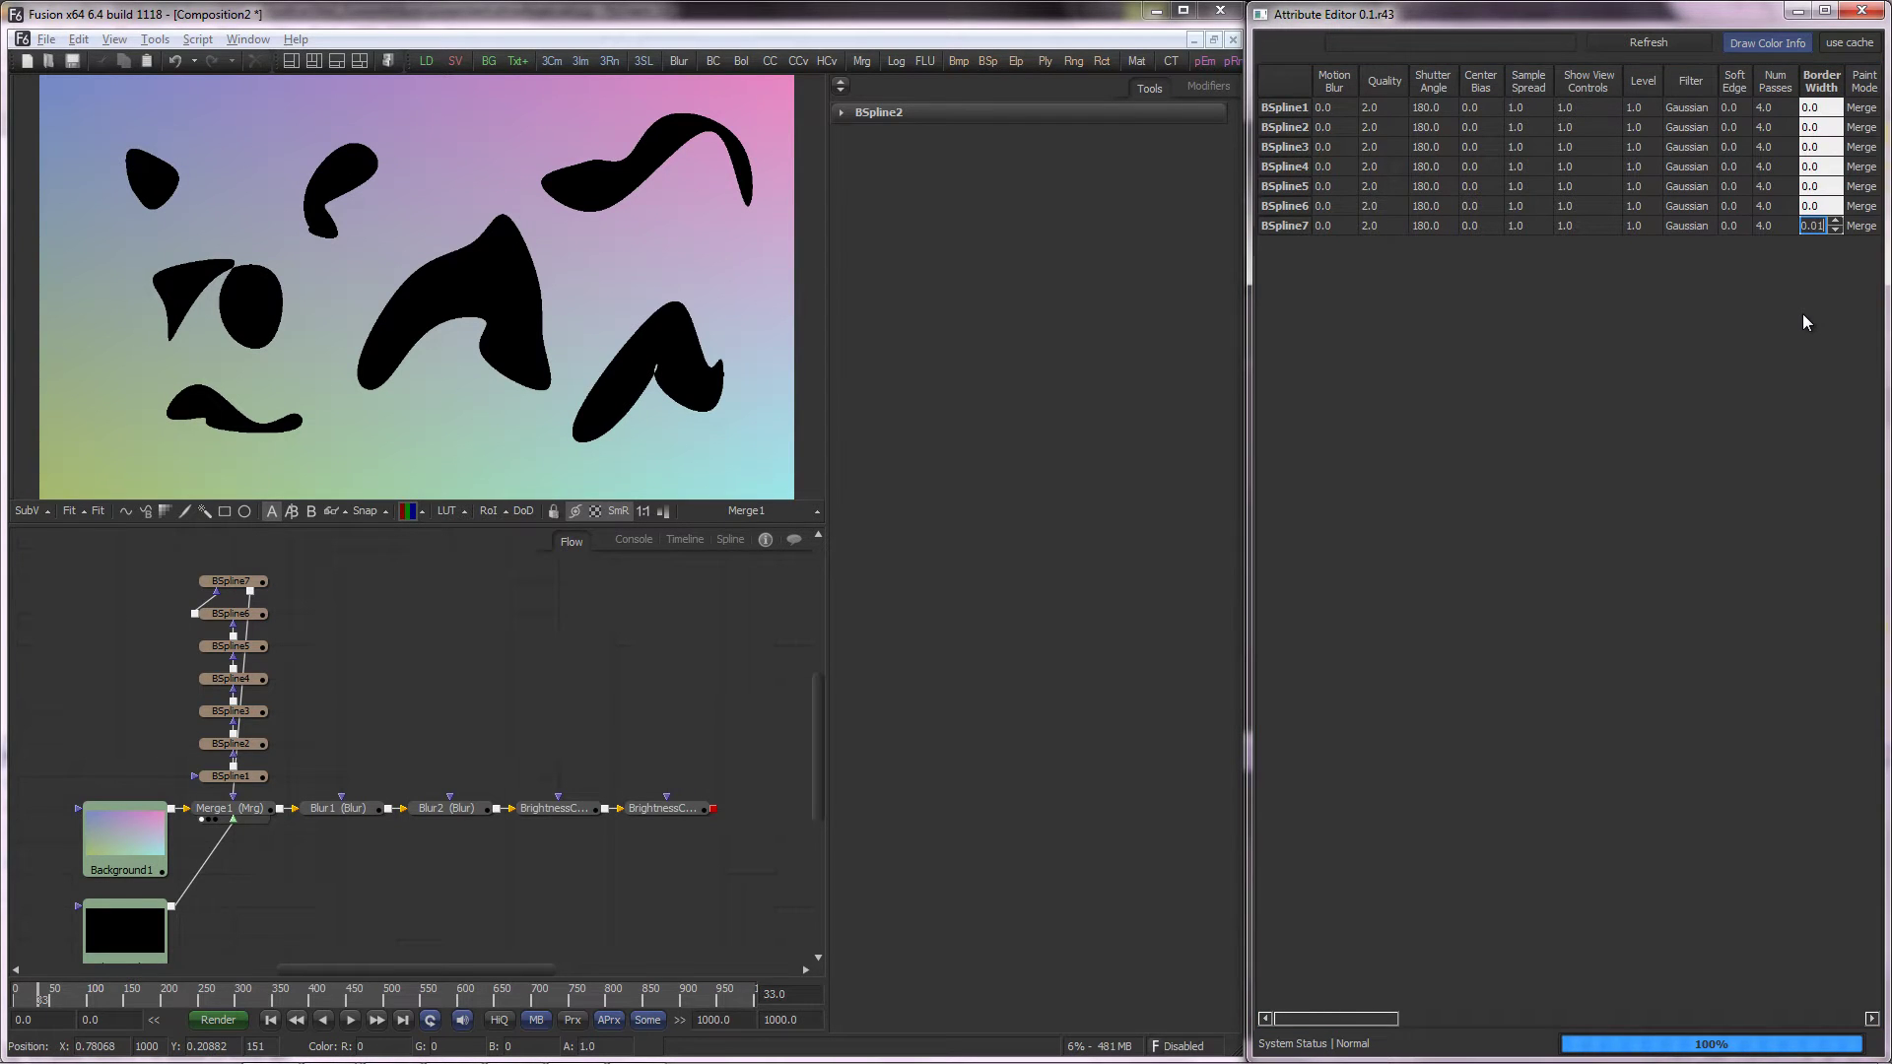
{"action": "key", "text": "Return"}
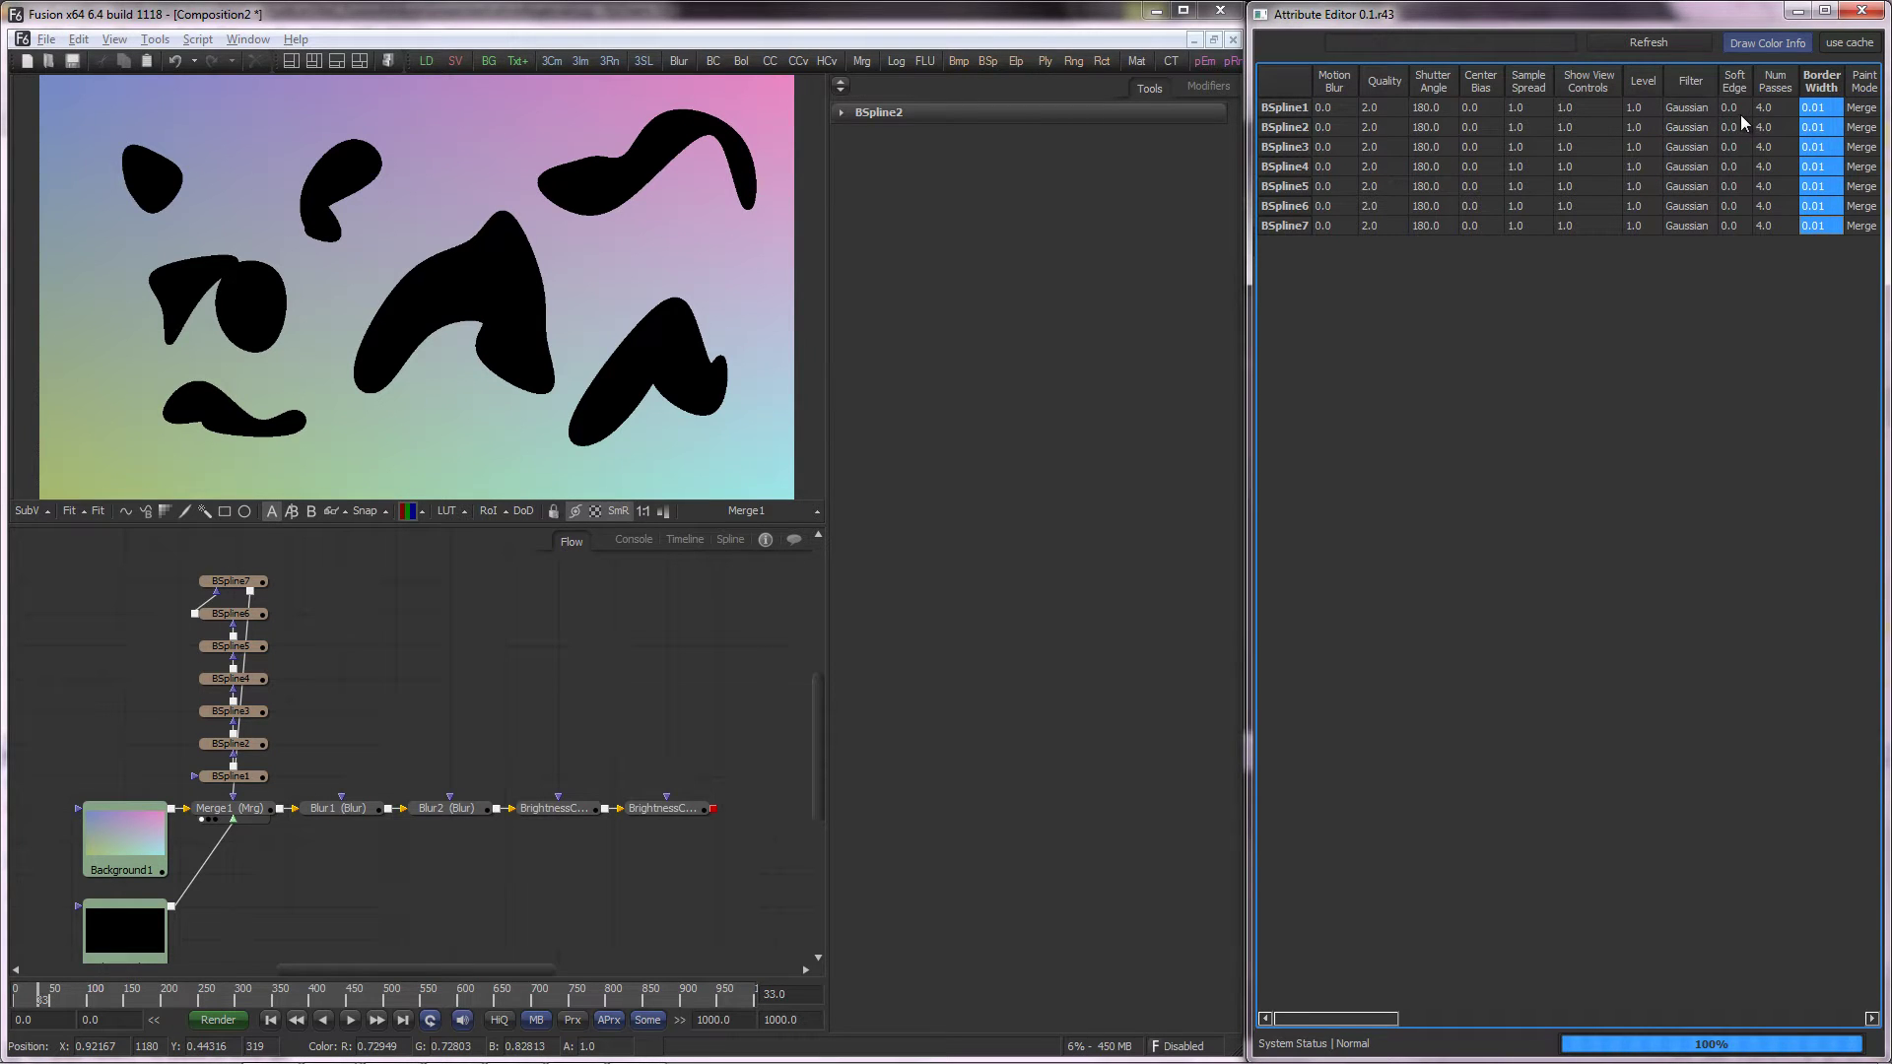
Set the Soft Edge of BSpline1 through BSpline7 to 0.01 together and clear the cell selection
{"action": "left_click_drag", "start_coordinate": [1737, 108], "coordinate": [1740, 285]}
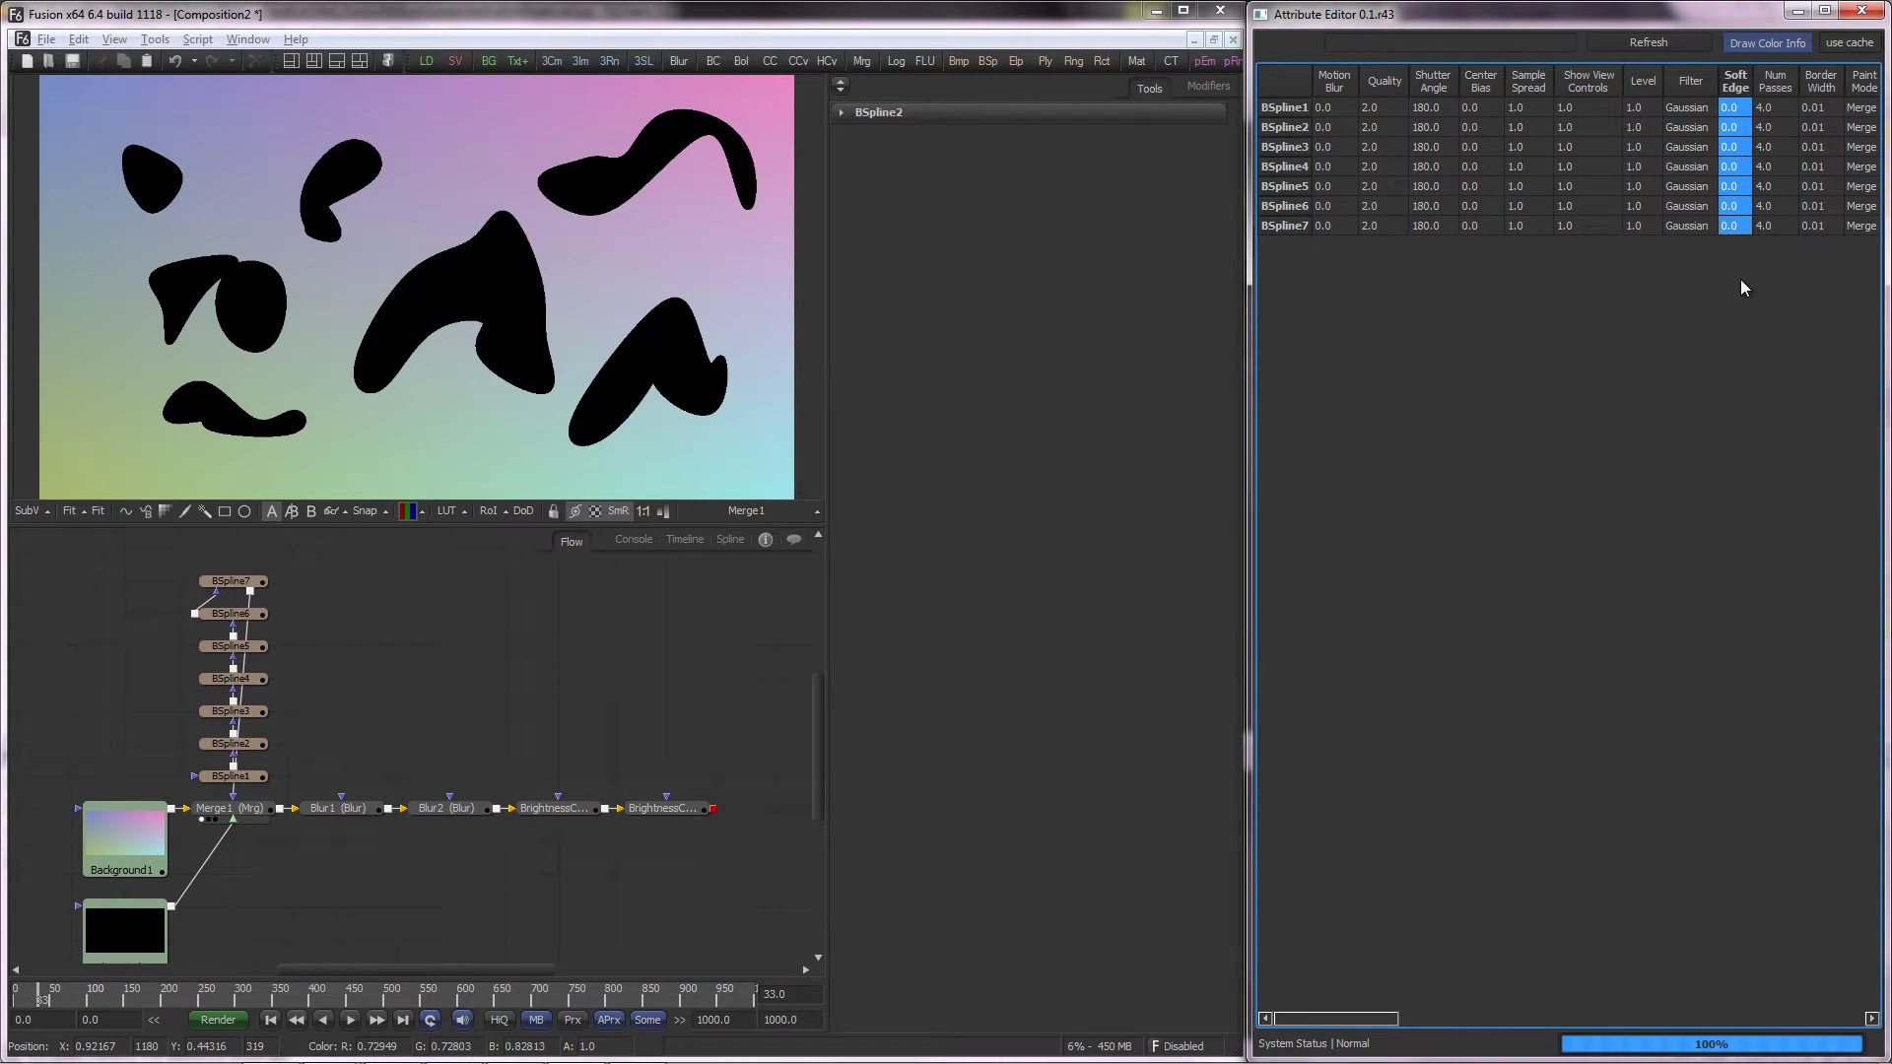
{"action": "type", "text": "0."}
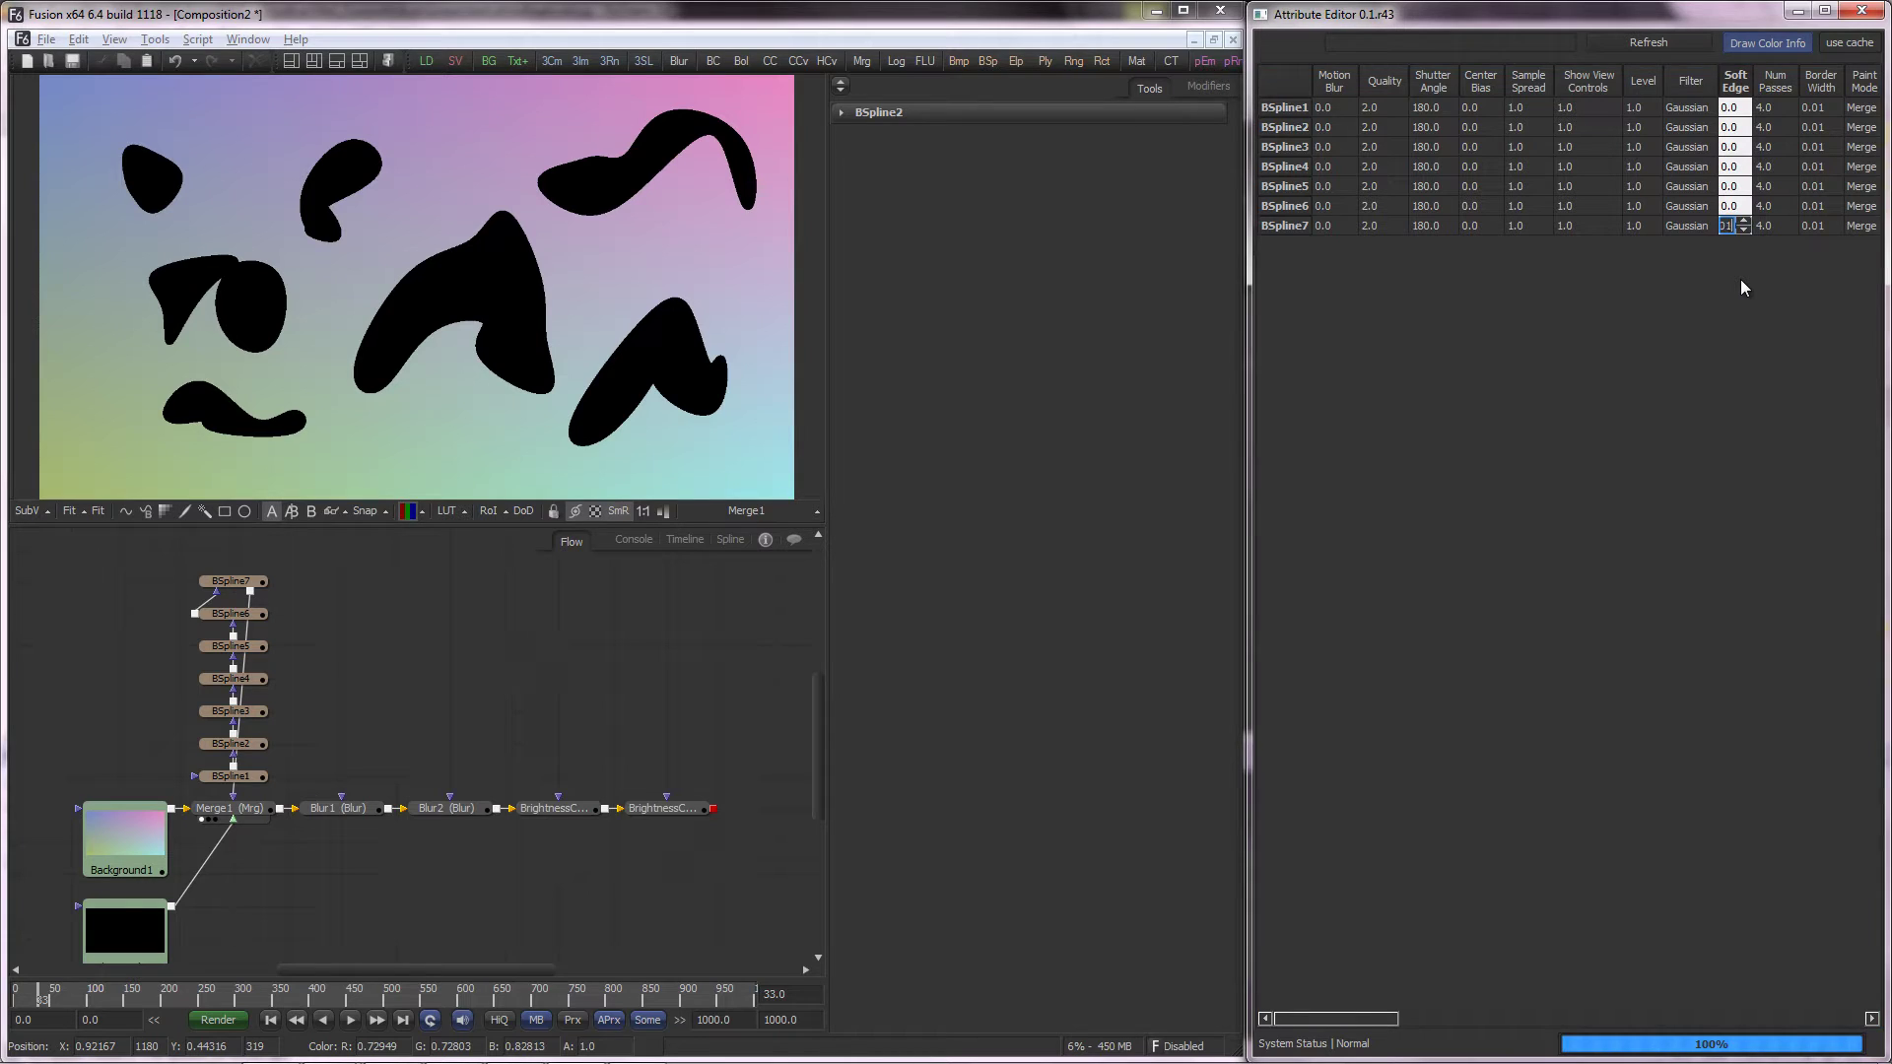
{"action": "type", "text": "01"}
{"action": "key", "text": "Return"}
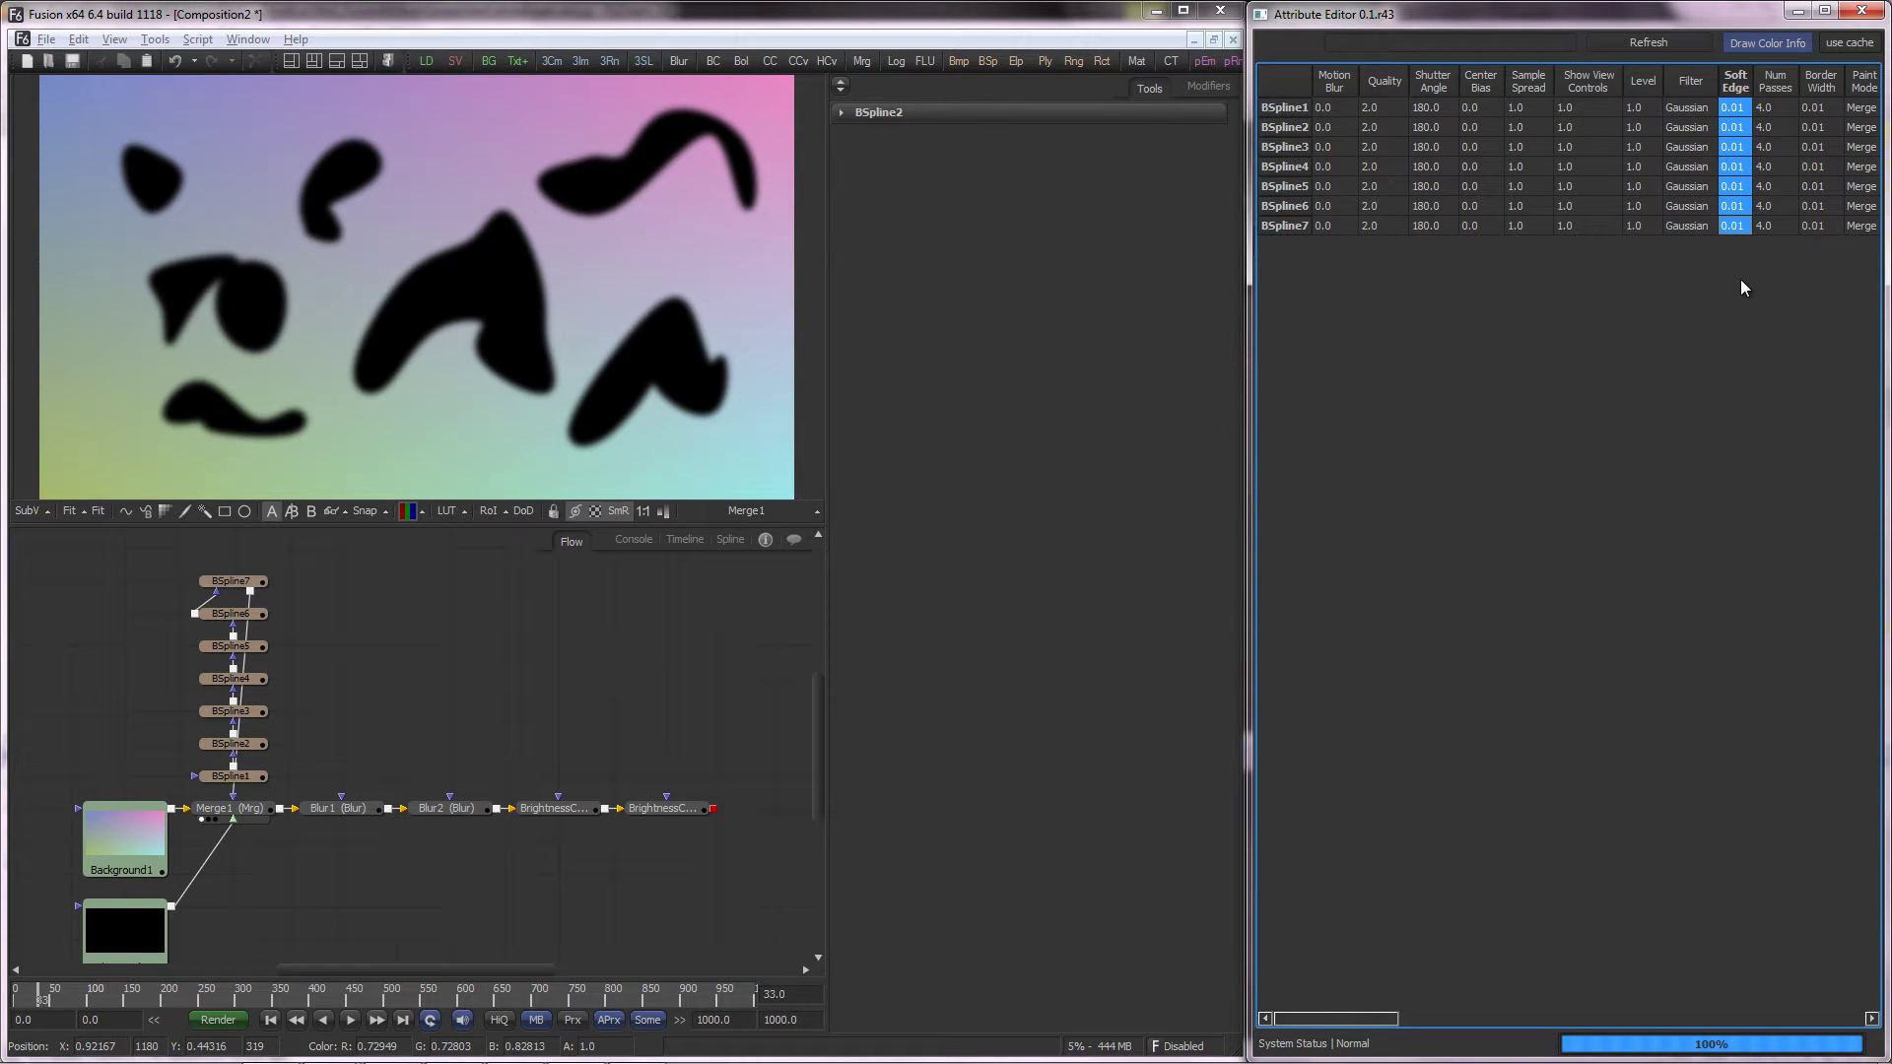
{"action": "left_click", "coordinate": [1742, 279]}
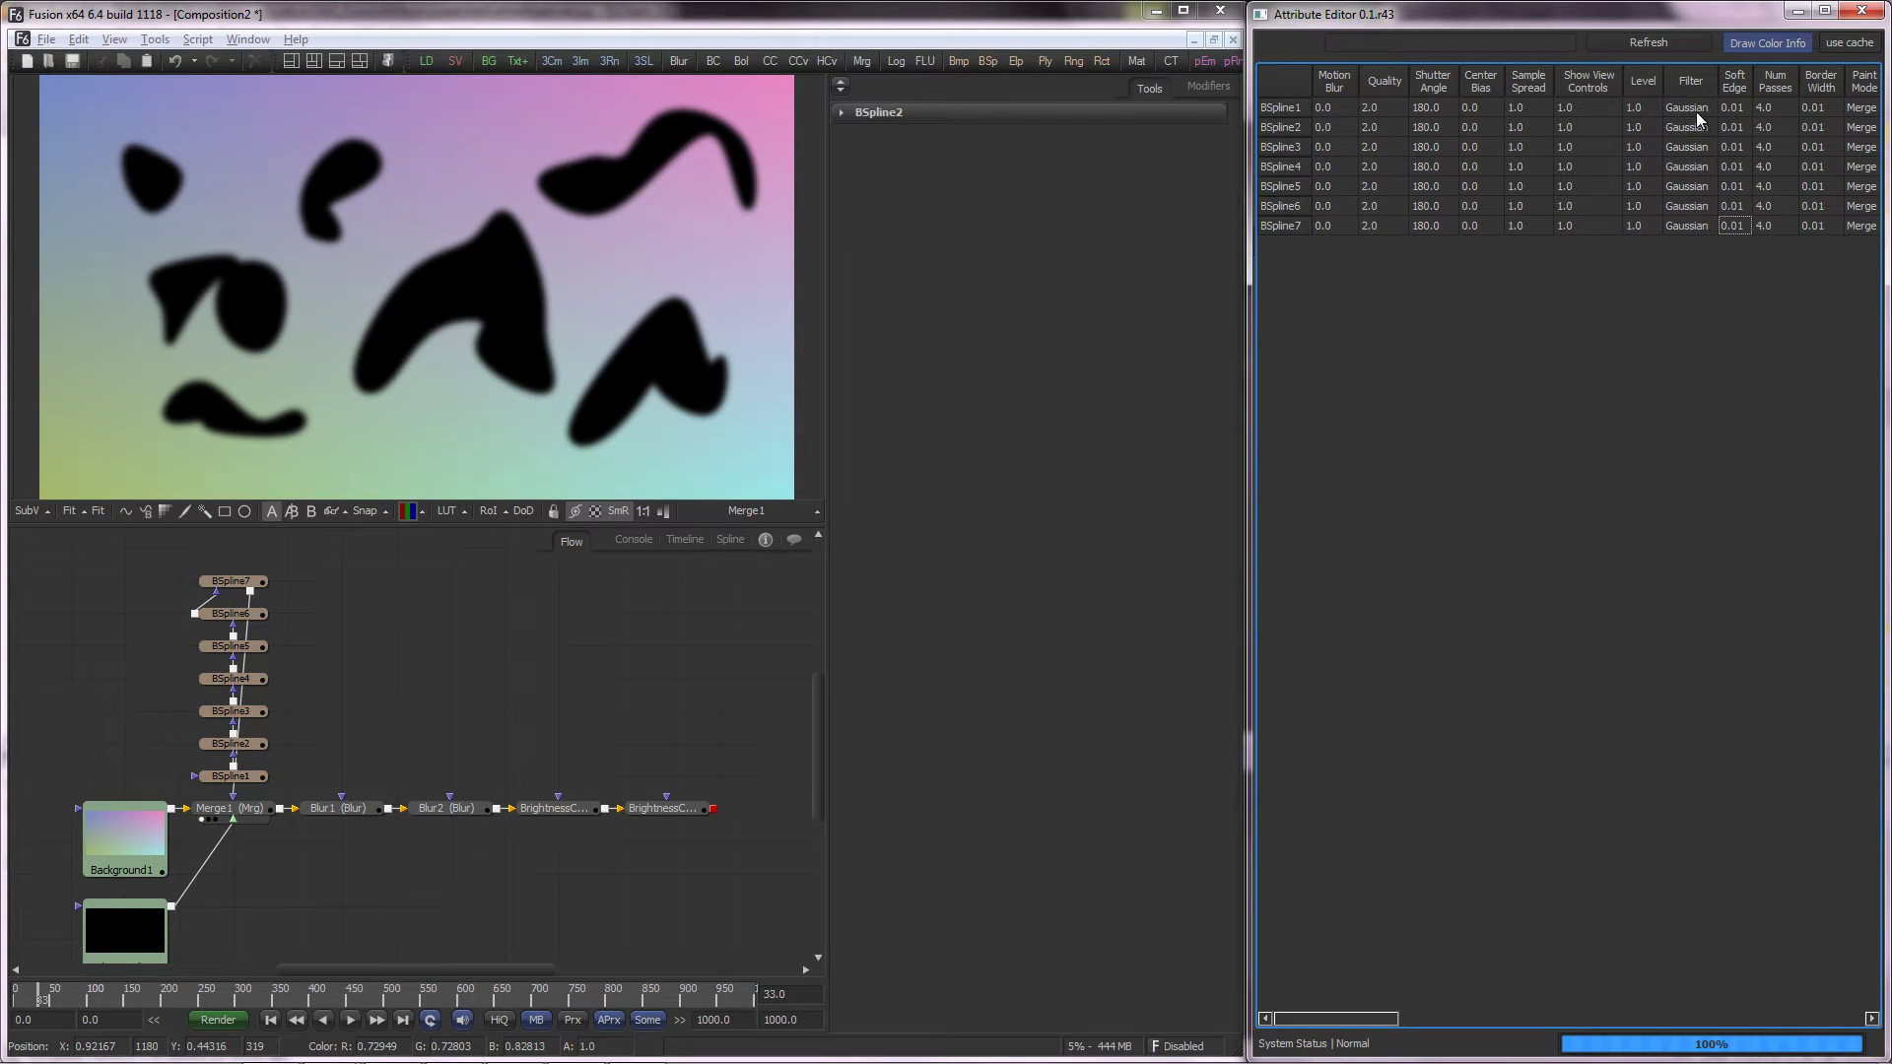
{"action": "double_click", "coordinate": [1639, 108]}
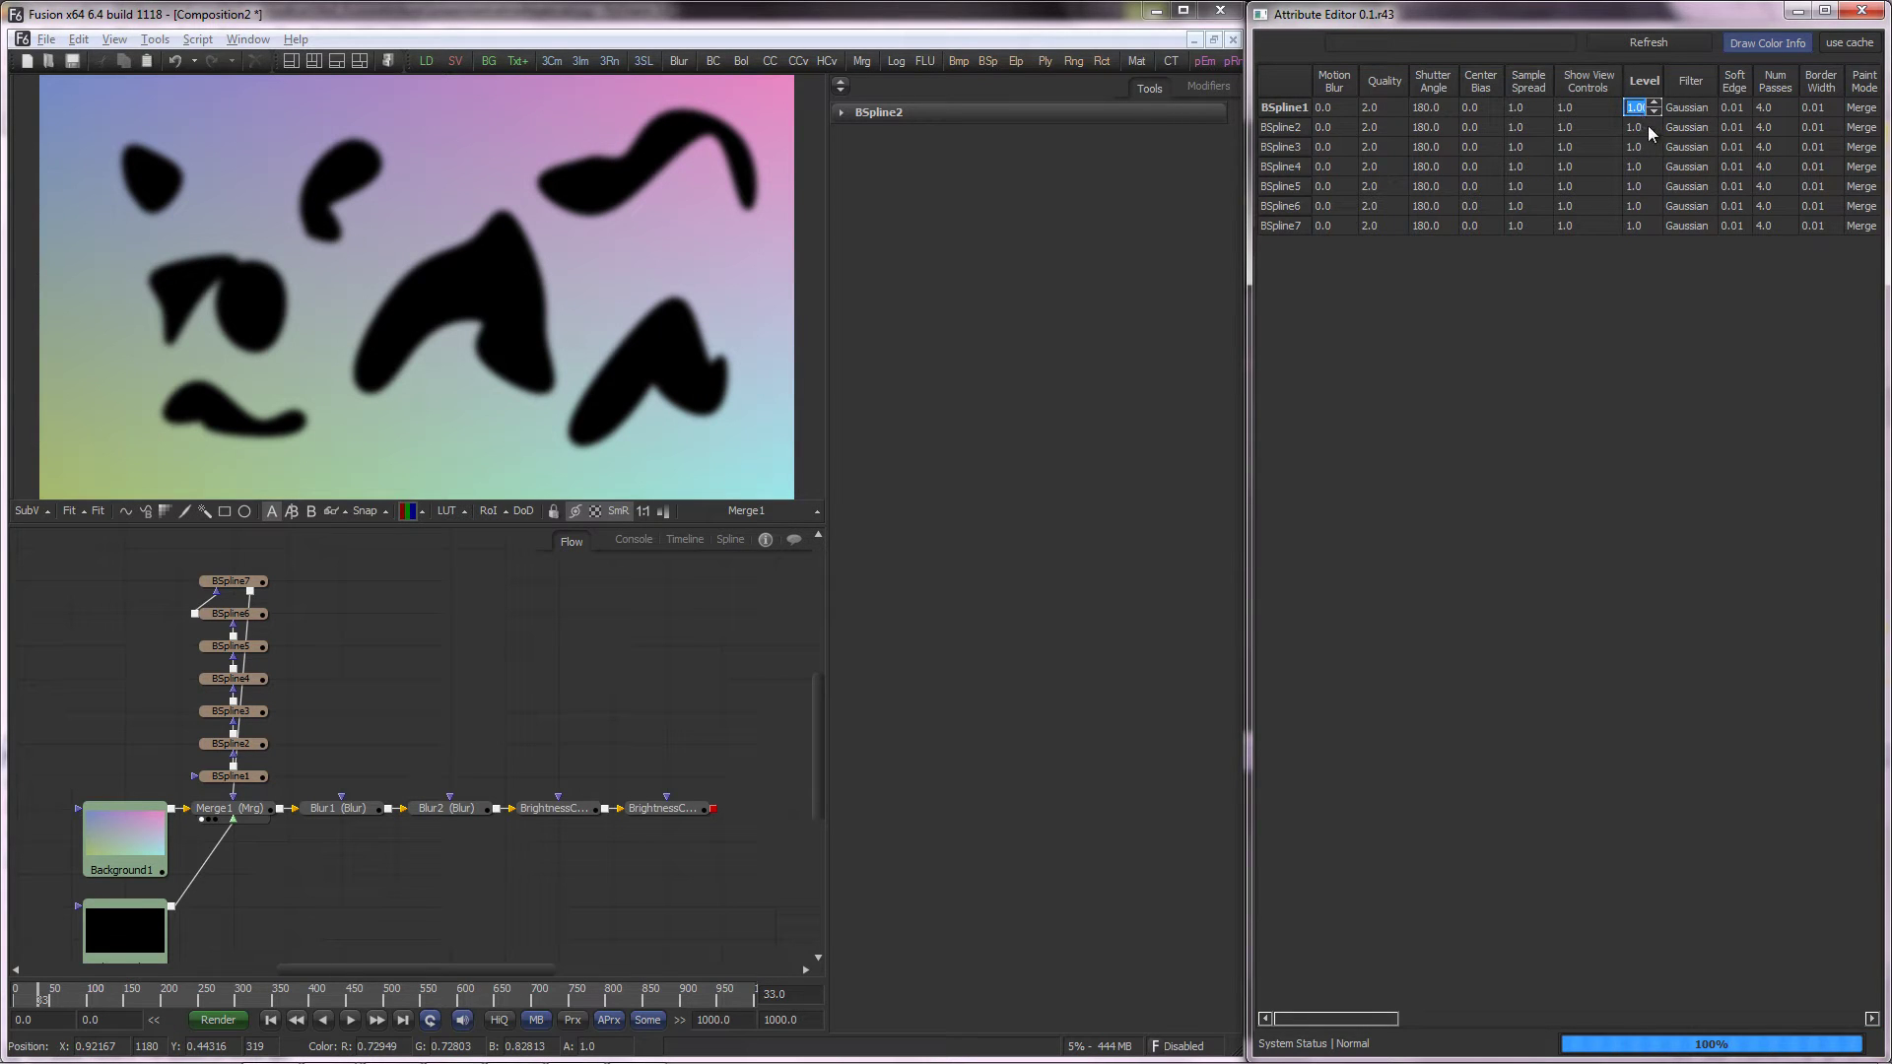
{"action": "left_click", "coordinate": [1642, 254]}
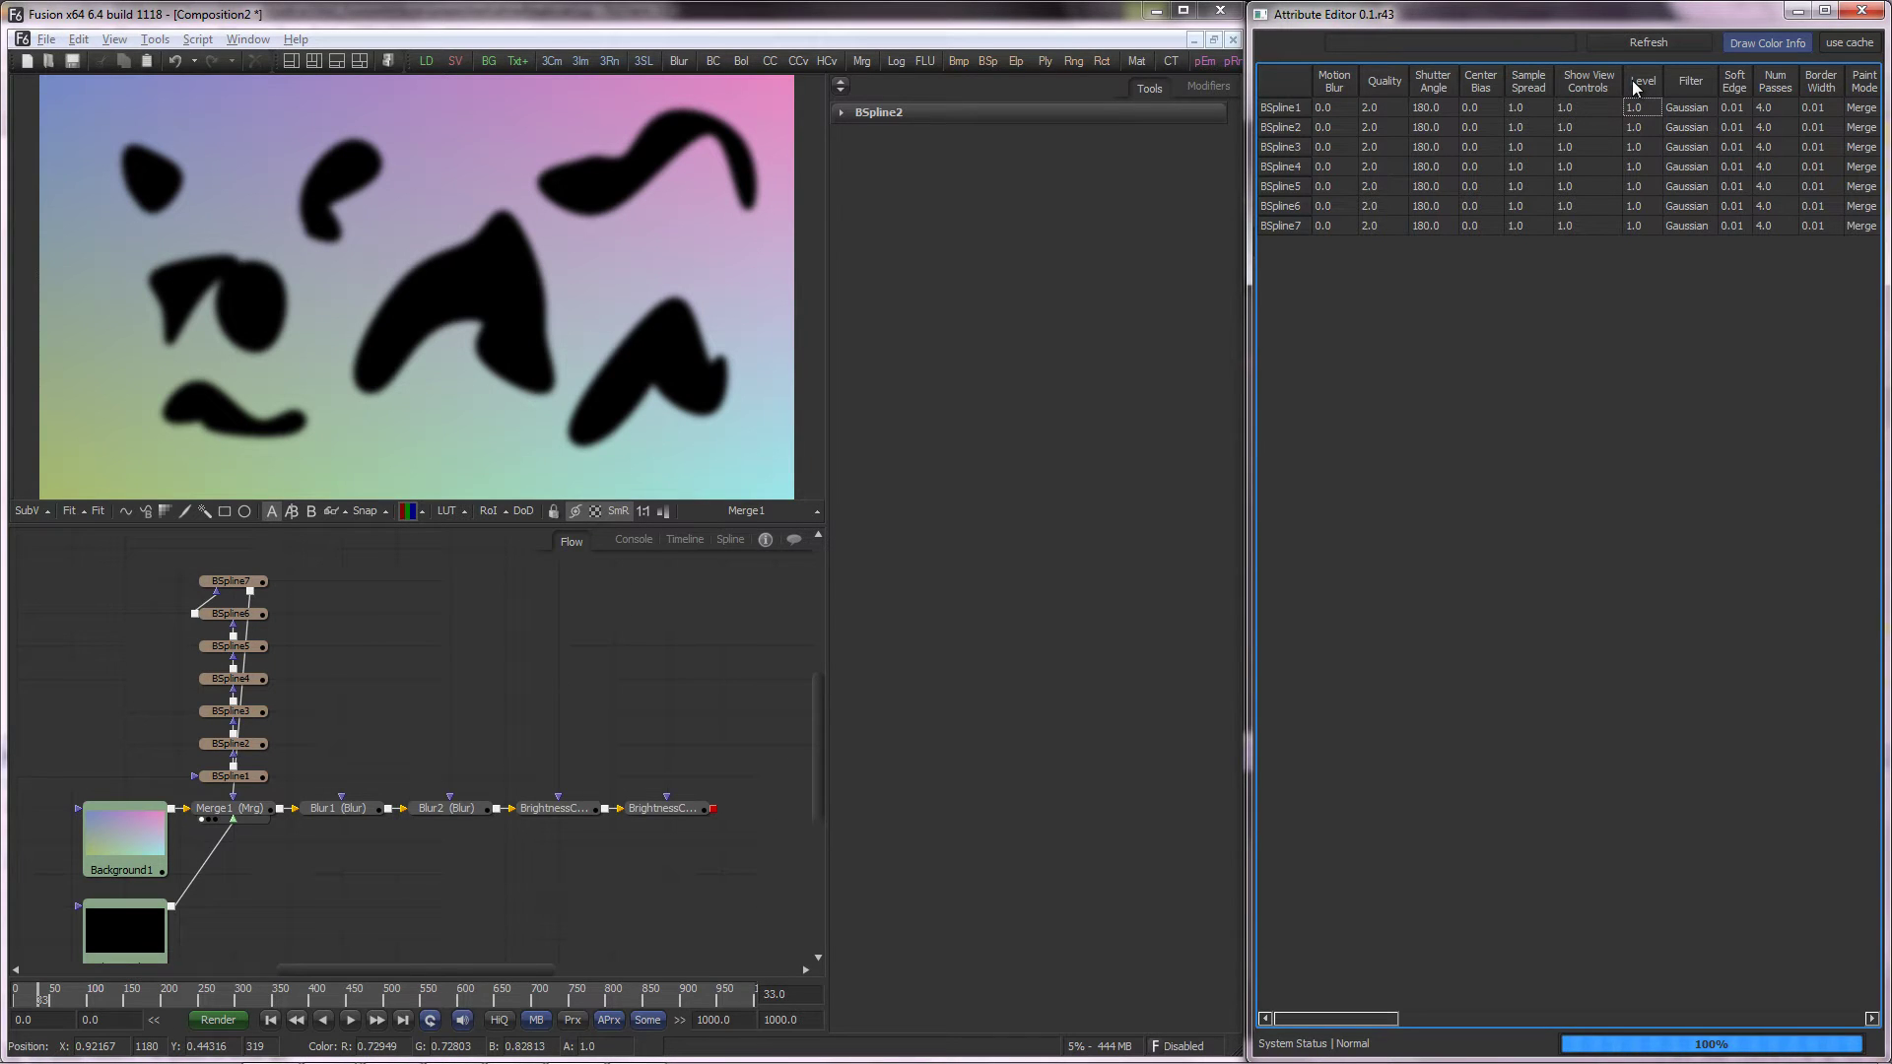
{"action": "left_click", "coordinate": [1686, 110]}
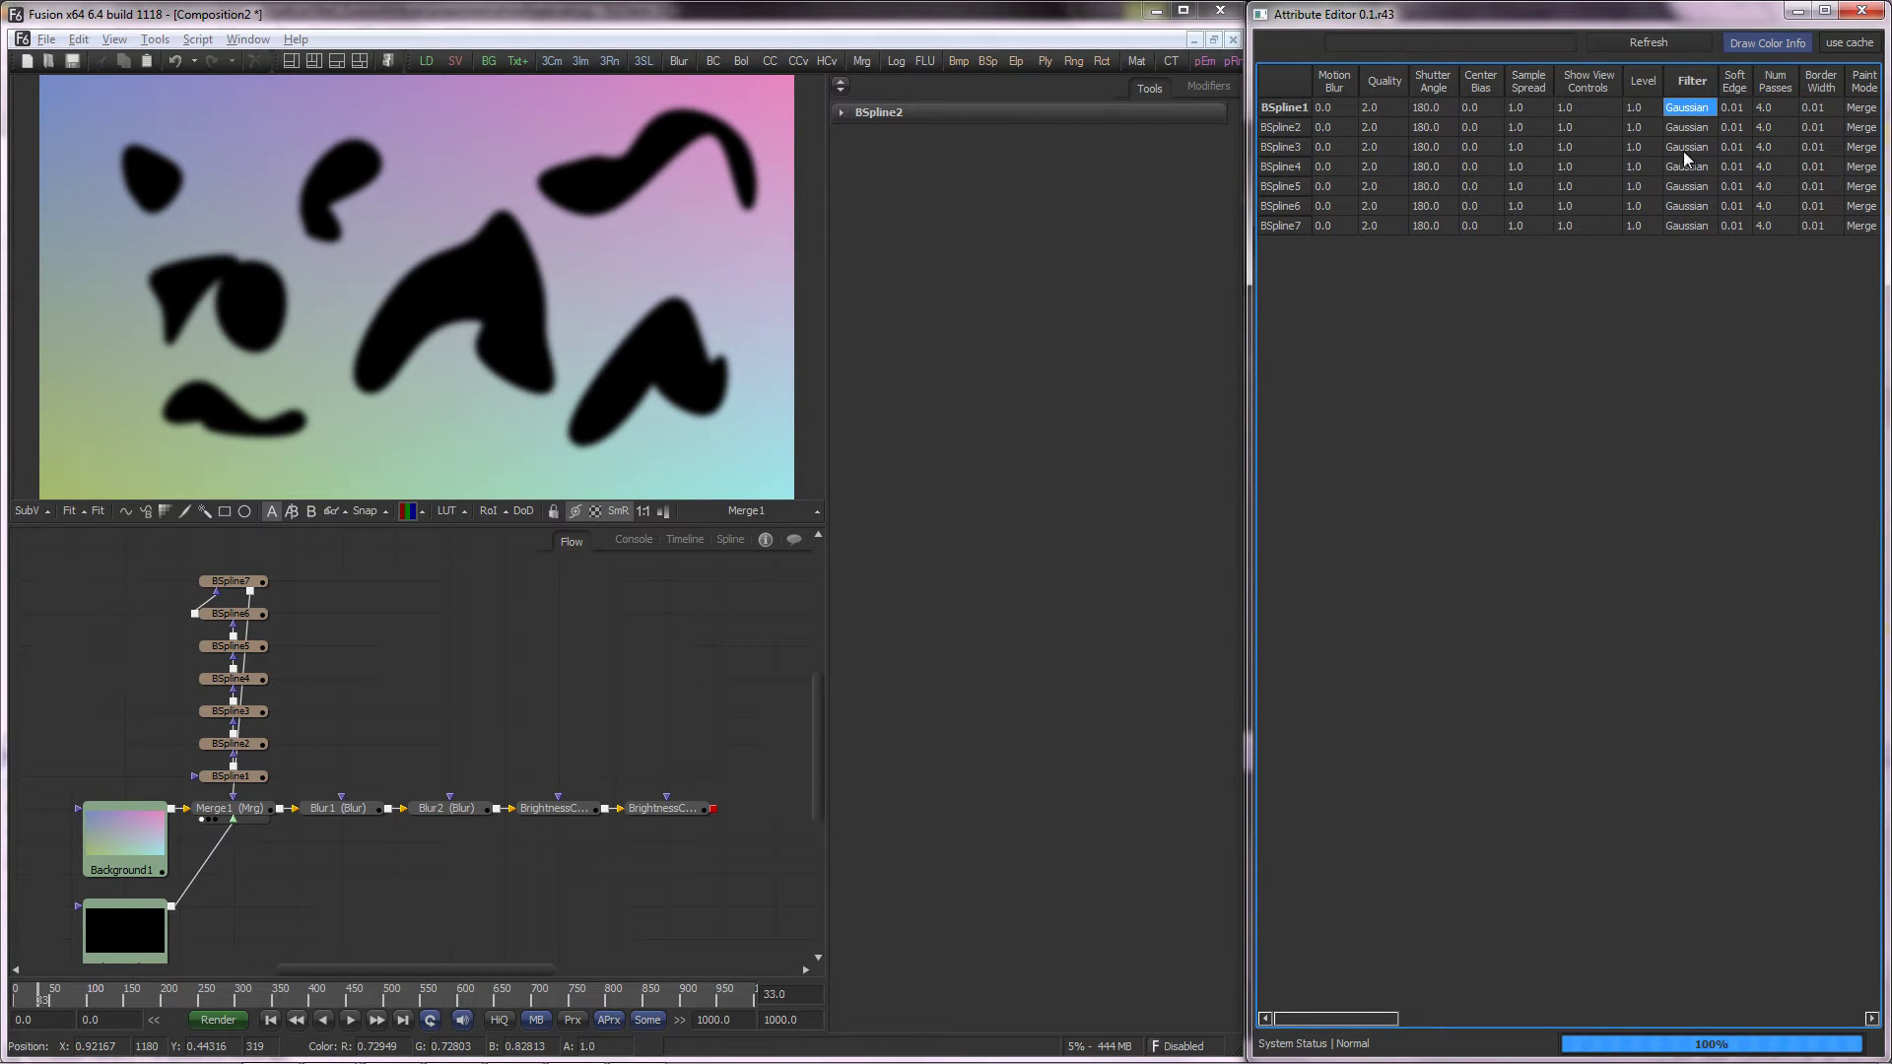
Link BSpline7's Level to BSpline1's Level in the Attribute Editor, and check the controls of both nodes
{"action": "double_click", "coordinate": [1638, 110]}
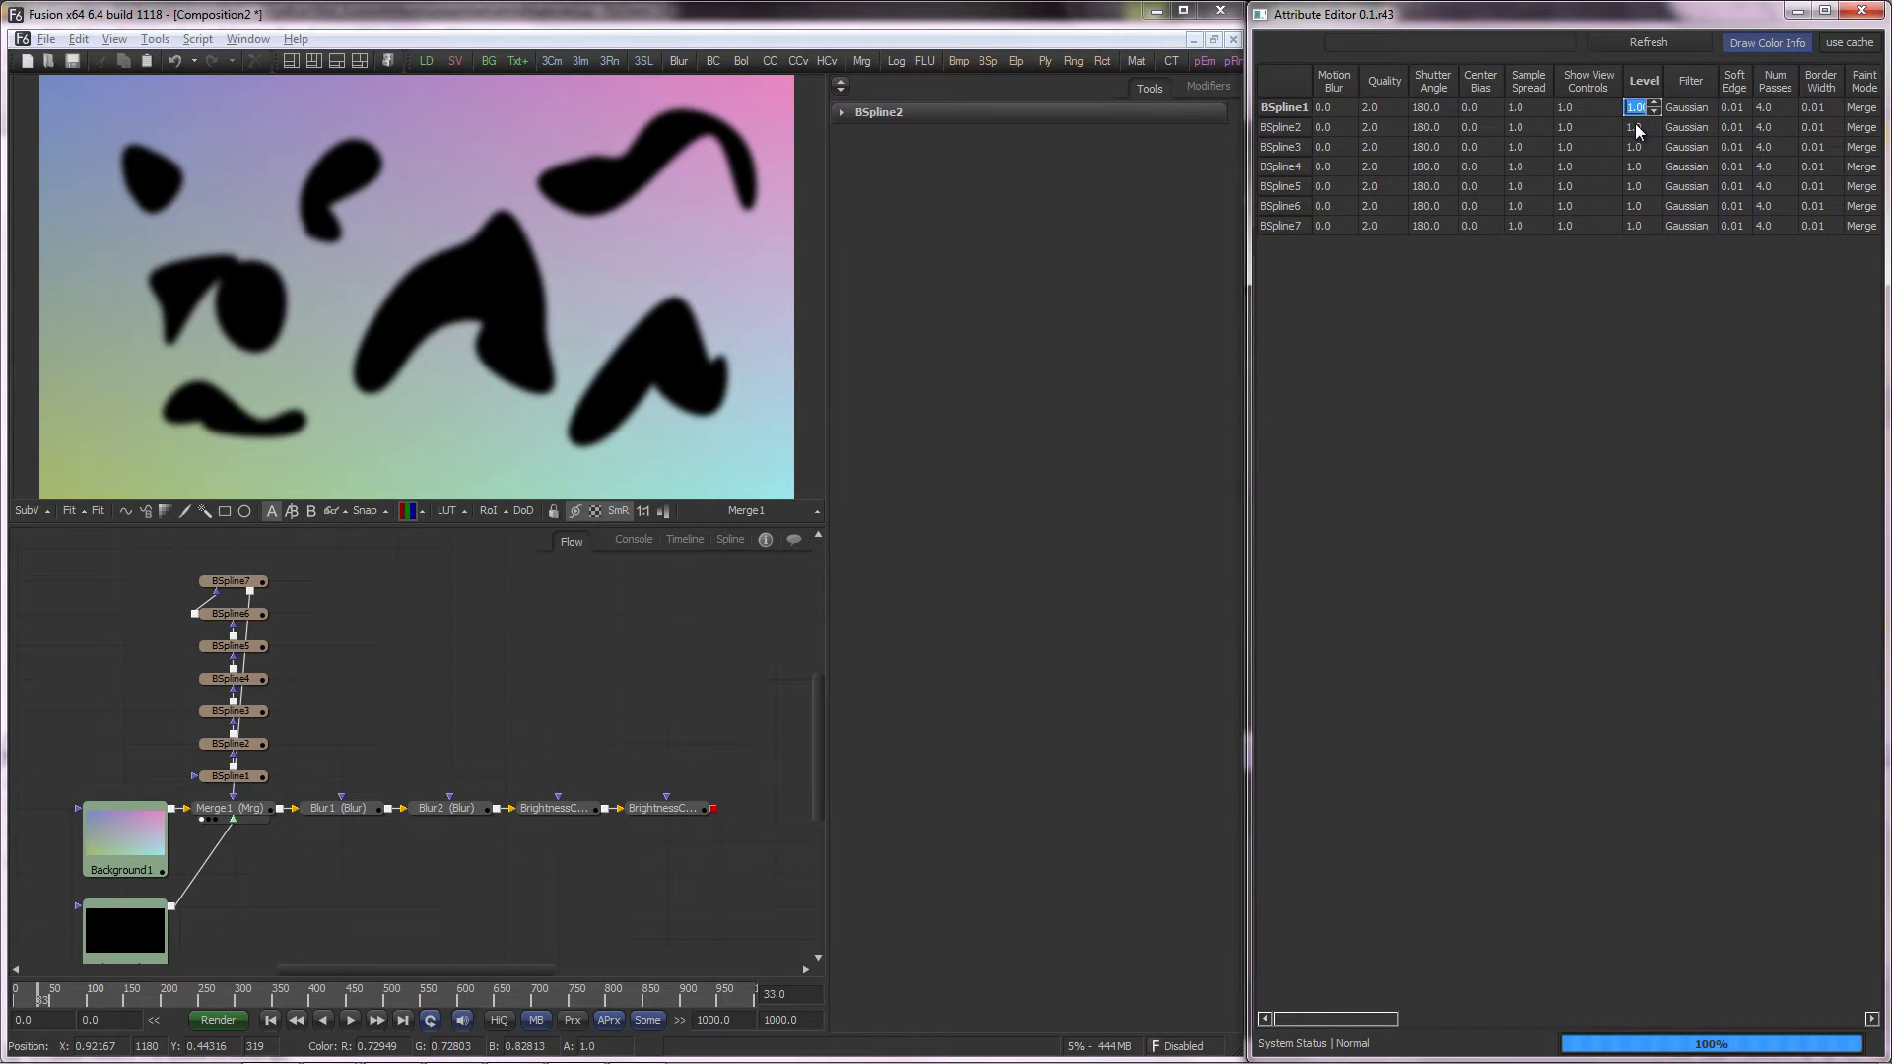
{"action": "left_click", "coordinate": [1495, 352]}
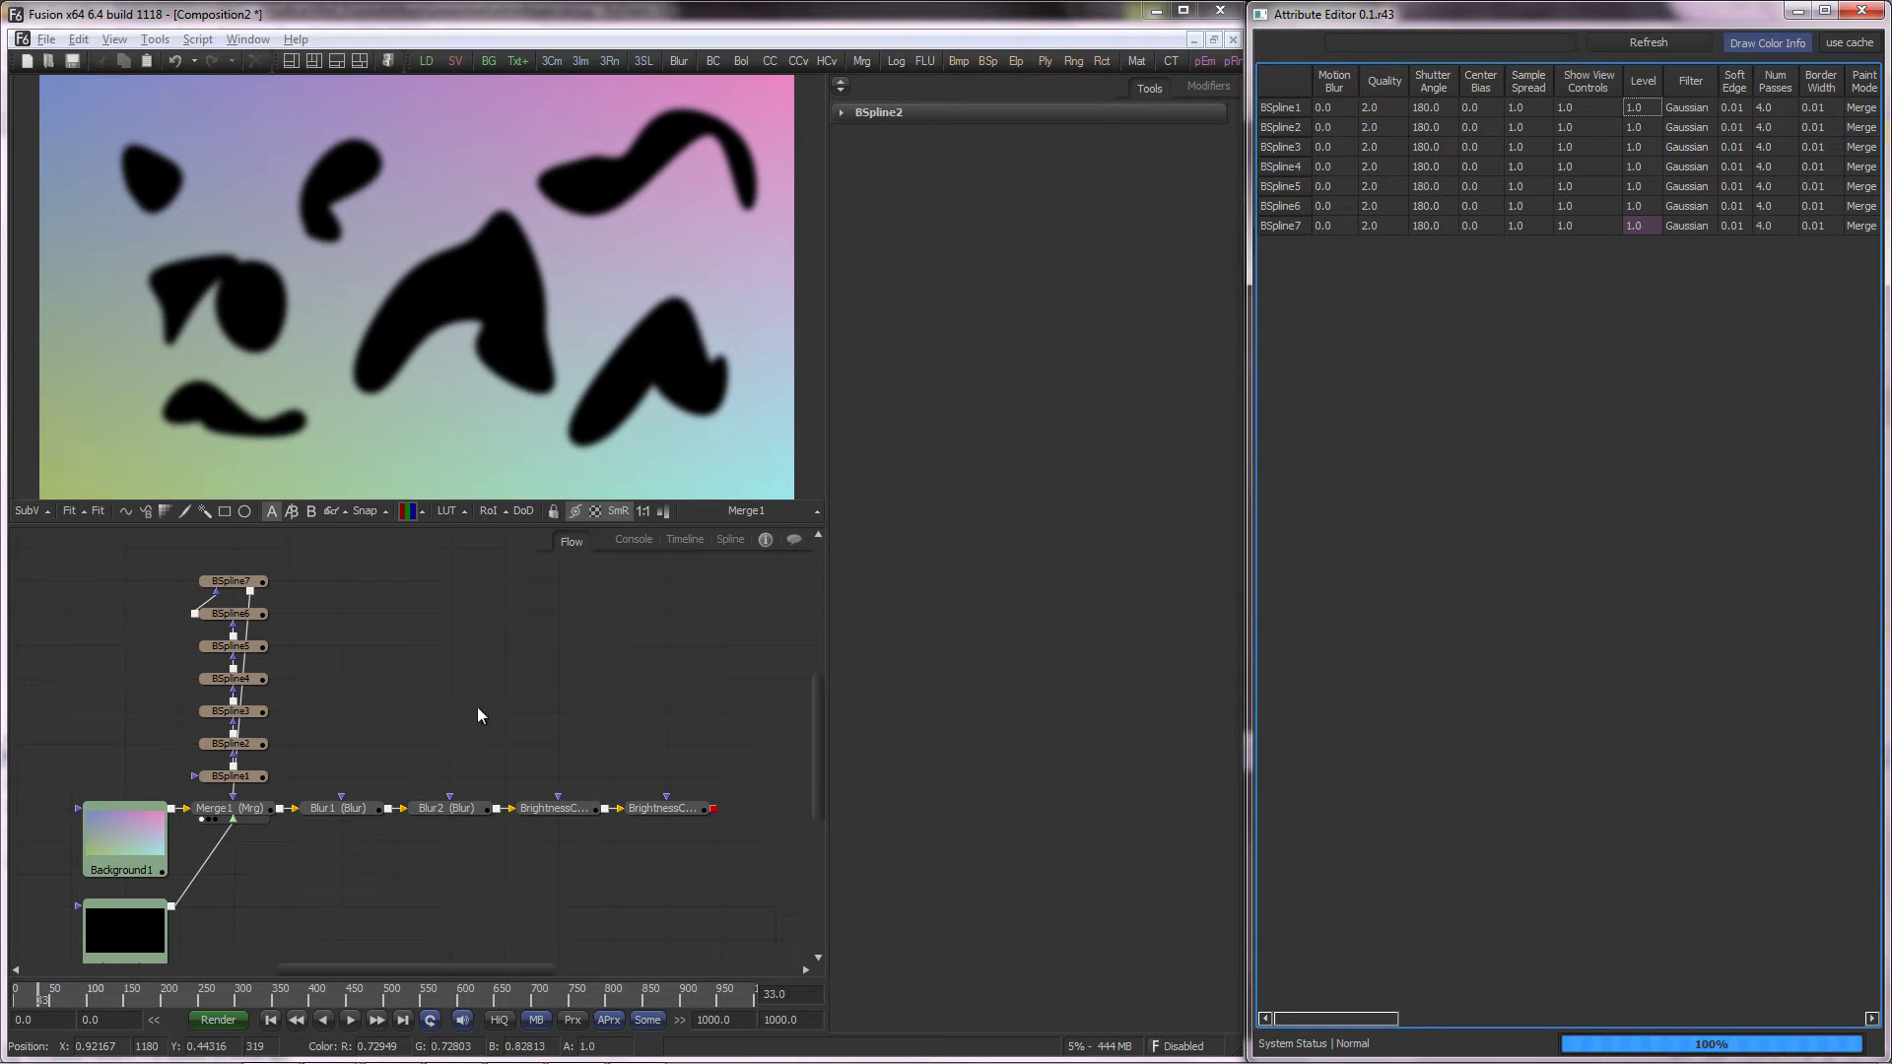
{"action": "left_click", "coordinate": [246, 781]}
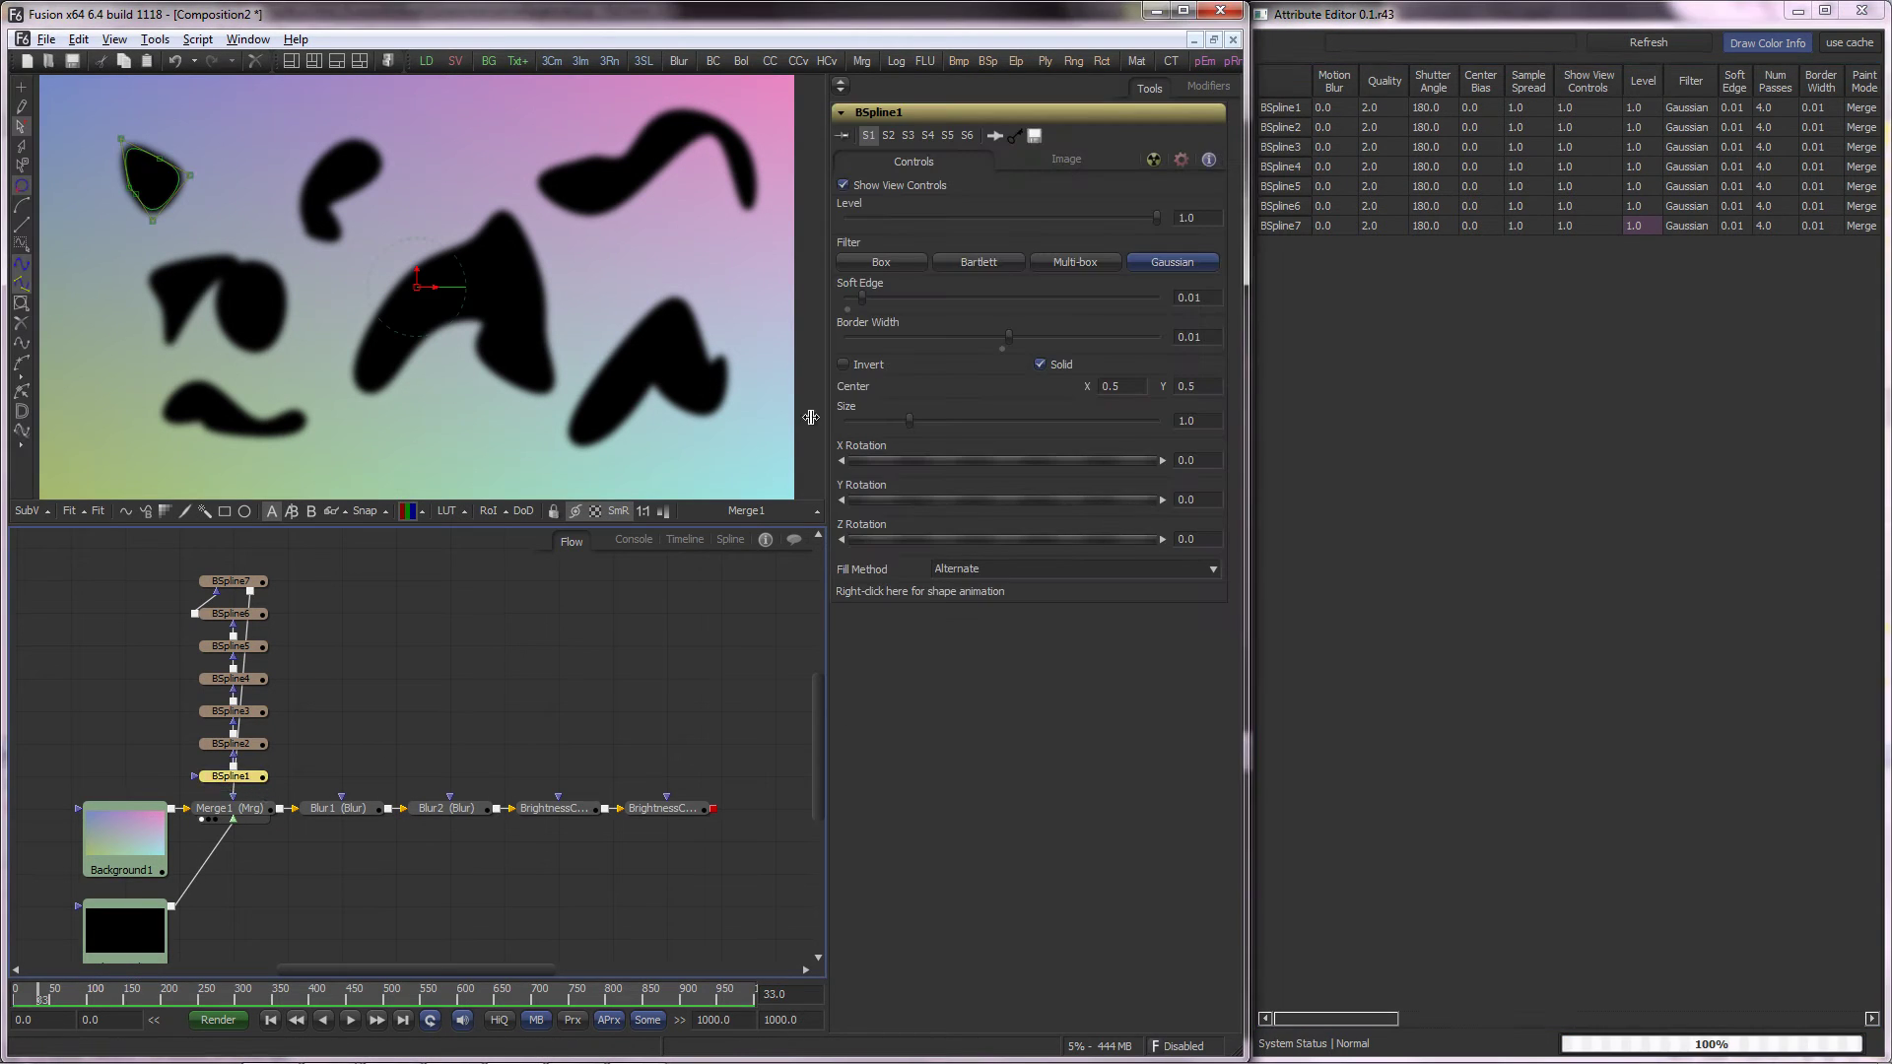
{"action": "left_click", "coordinate": [237, 581]}
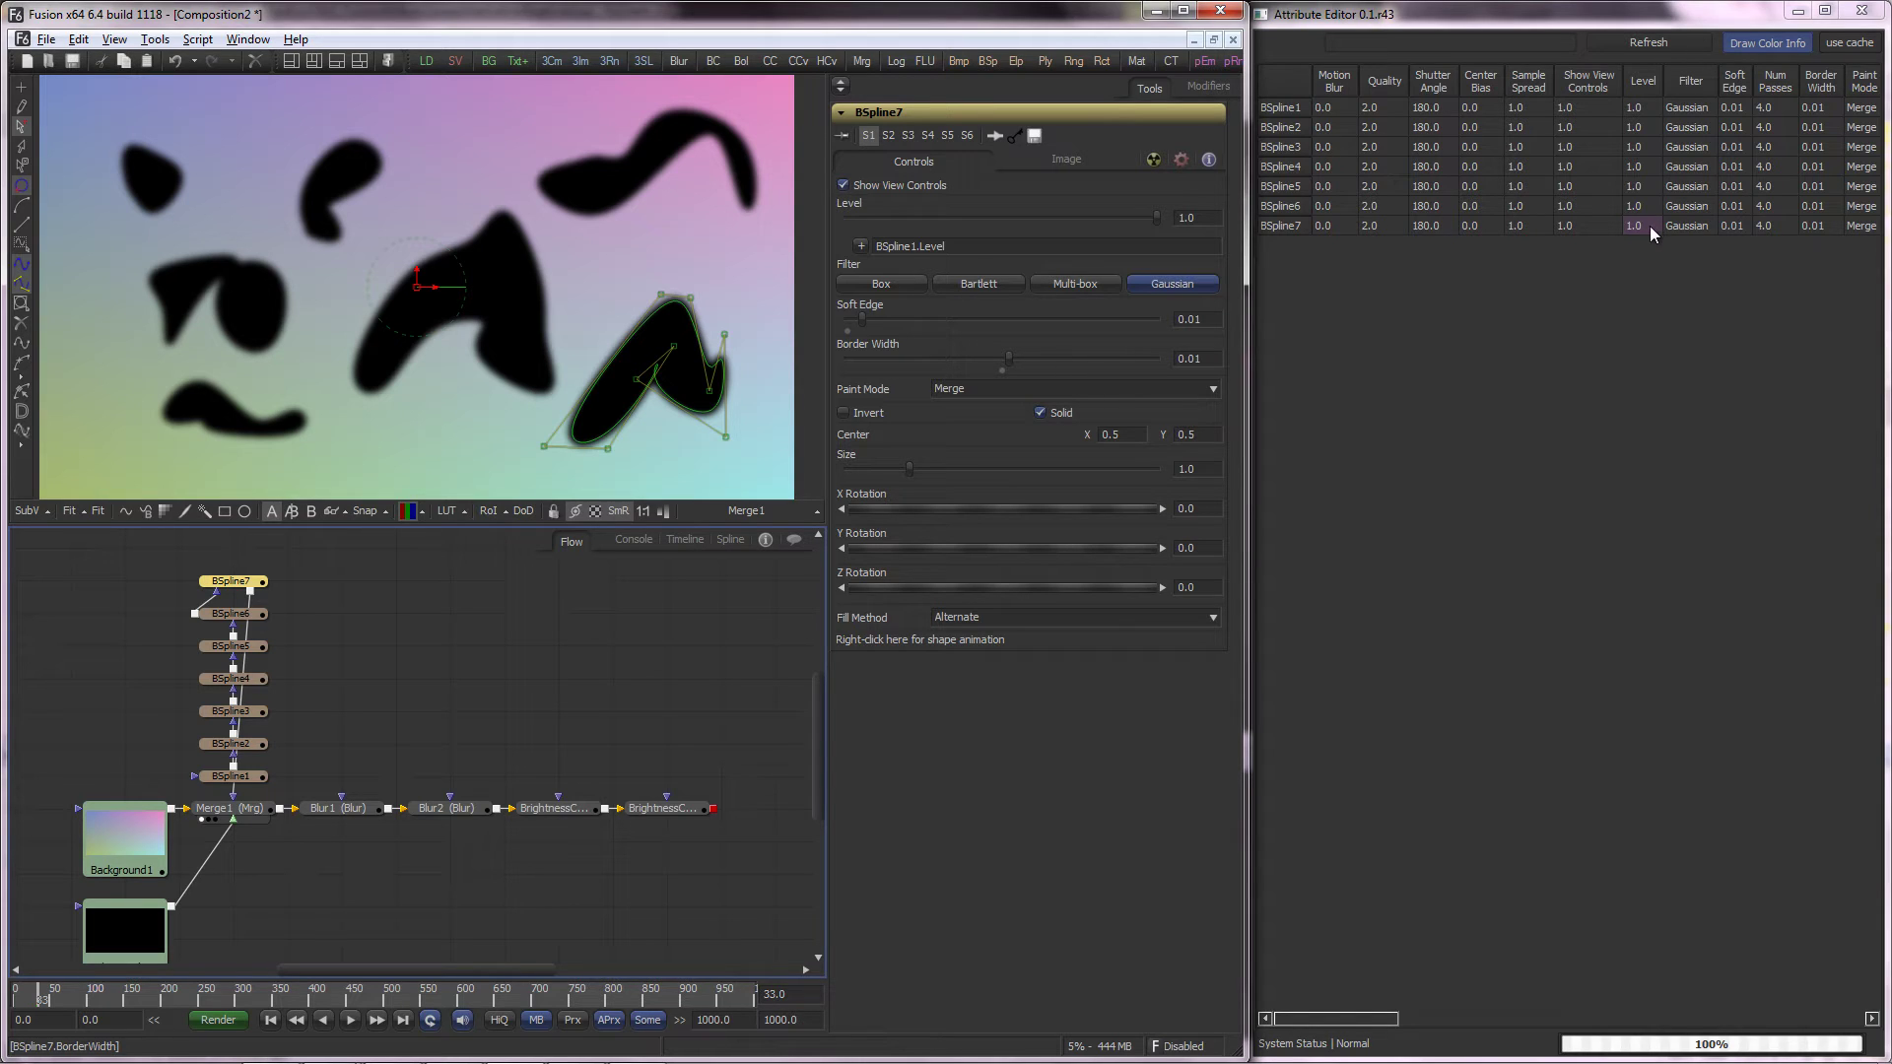
Link the Level of BSpline3 through BSpline7 to BSpline1's Level in the Attribute Editor
{"action": "left_click_drag", "start_coordinate": [1650, 227], "coordinate": [1644, 148]}
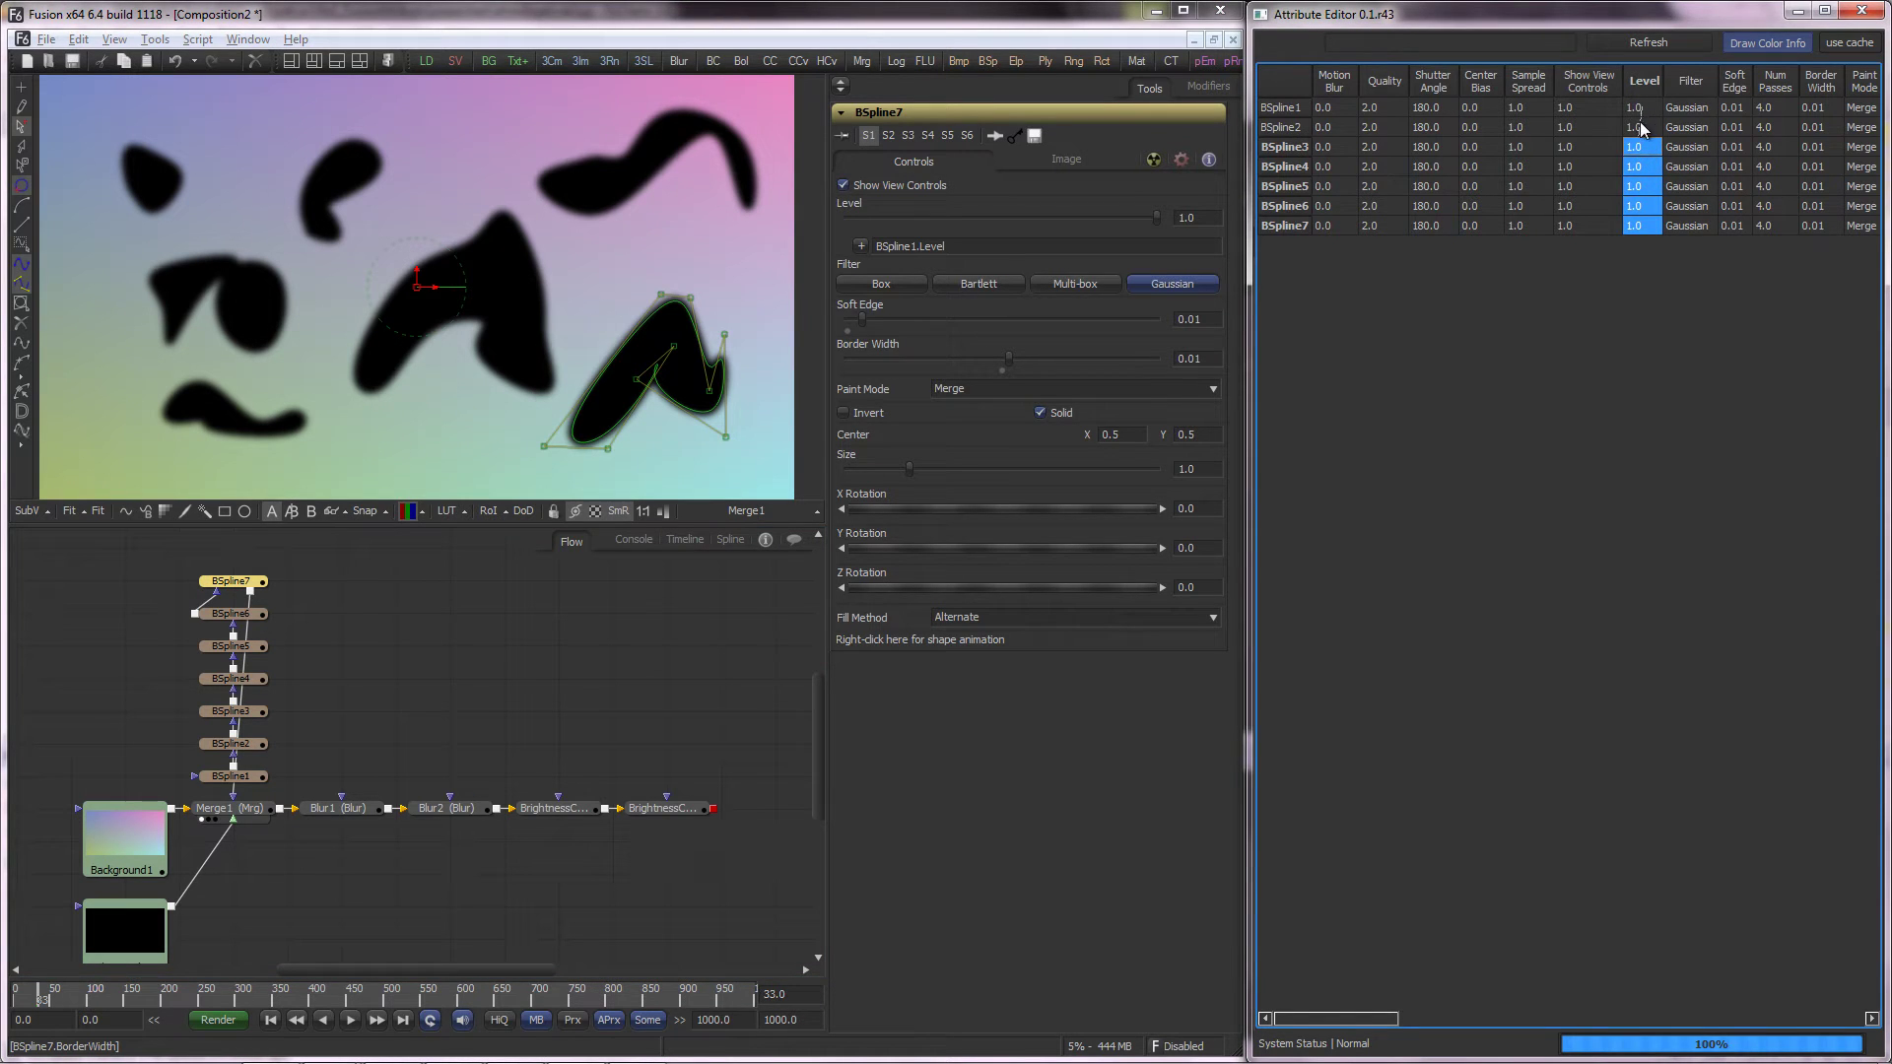
{"action": "left_click", "coordinate": [1614, 342]}
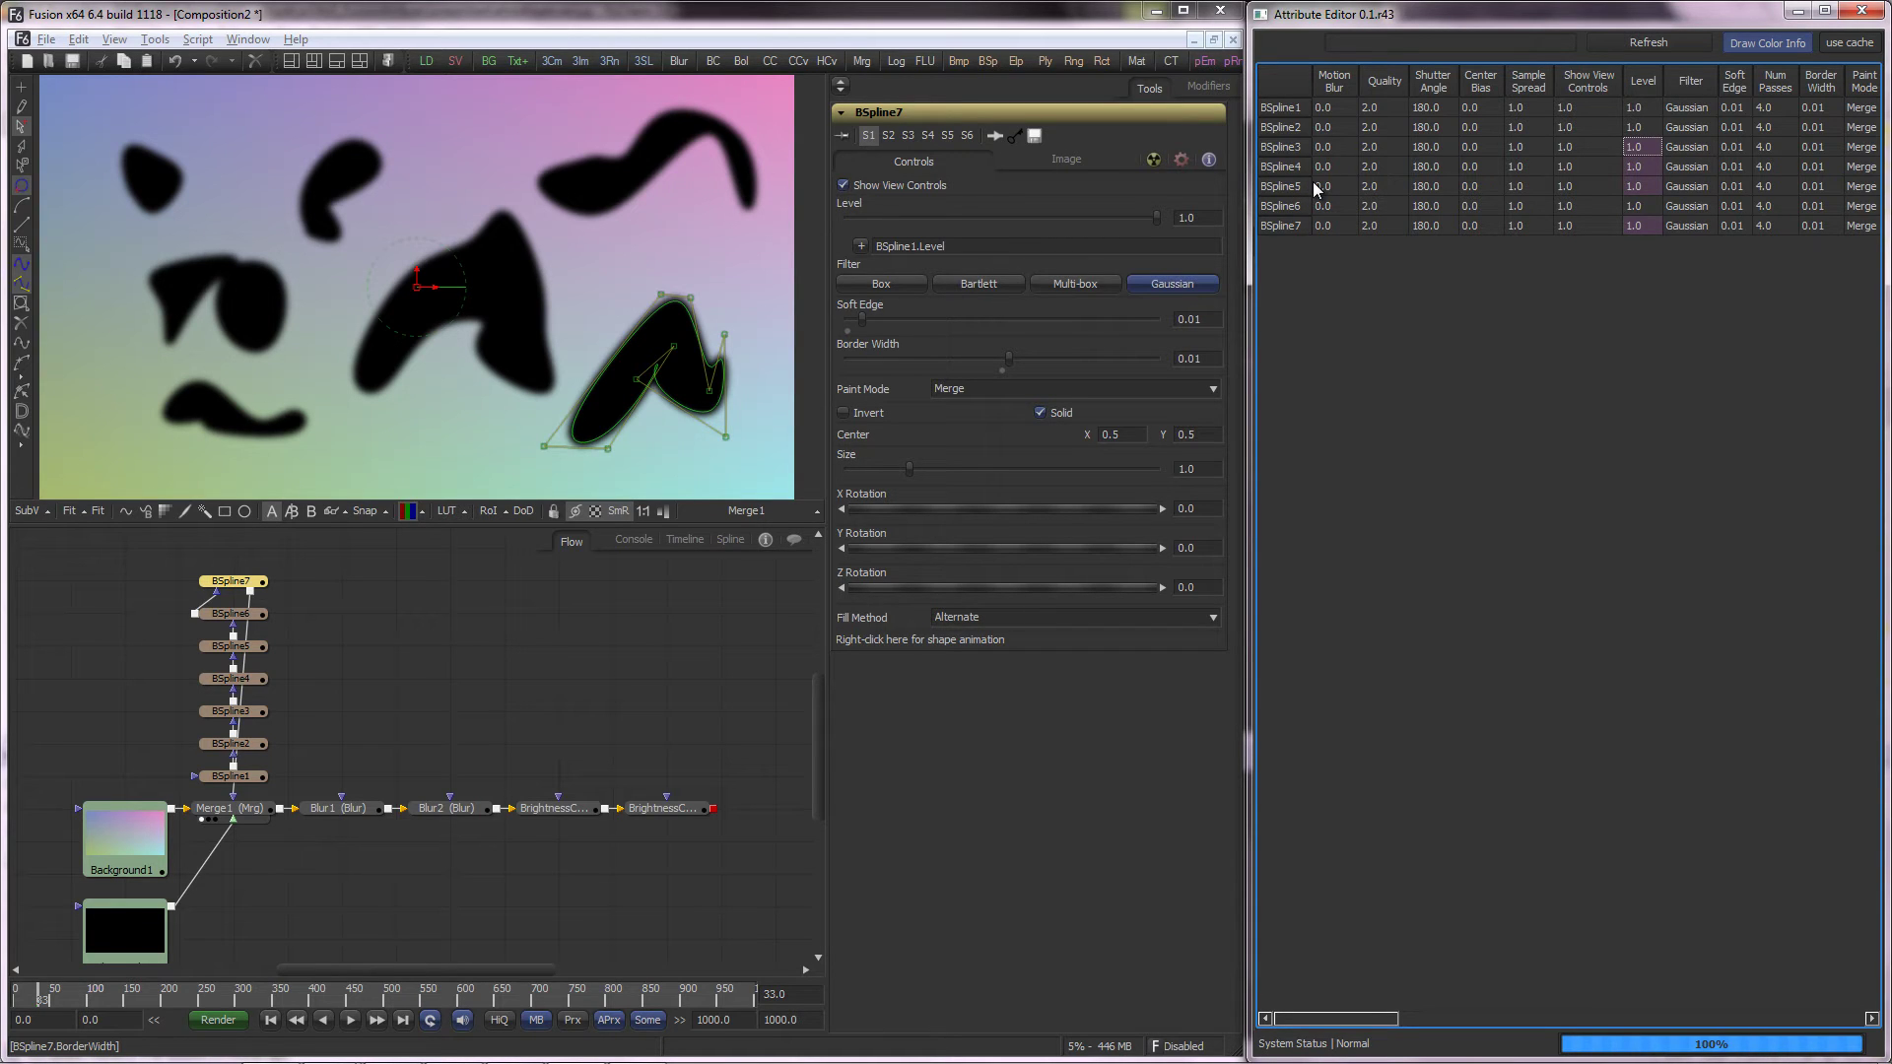
{"action": "left_click", "coordinate": [1339, 105]}
{"action": "left_click", "coordinate": [1402, 303]}
{"action": "left_click", "coordinate": [506, 720]}
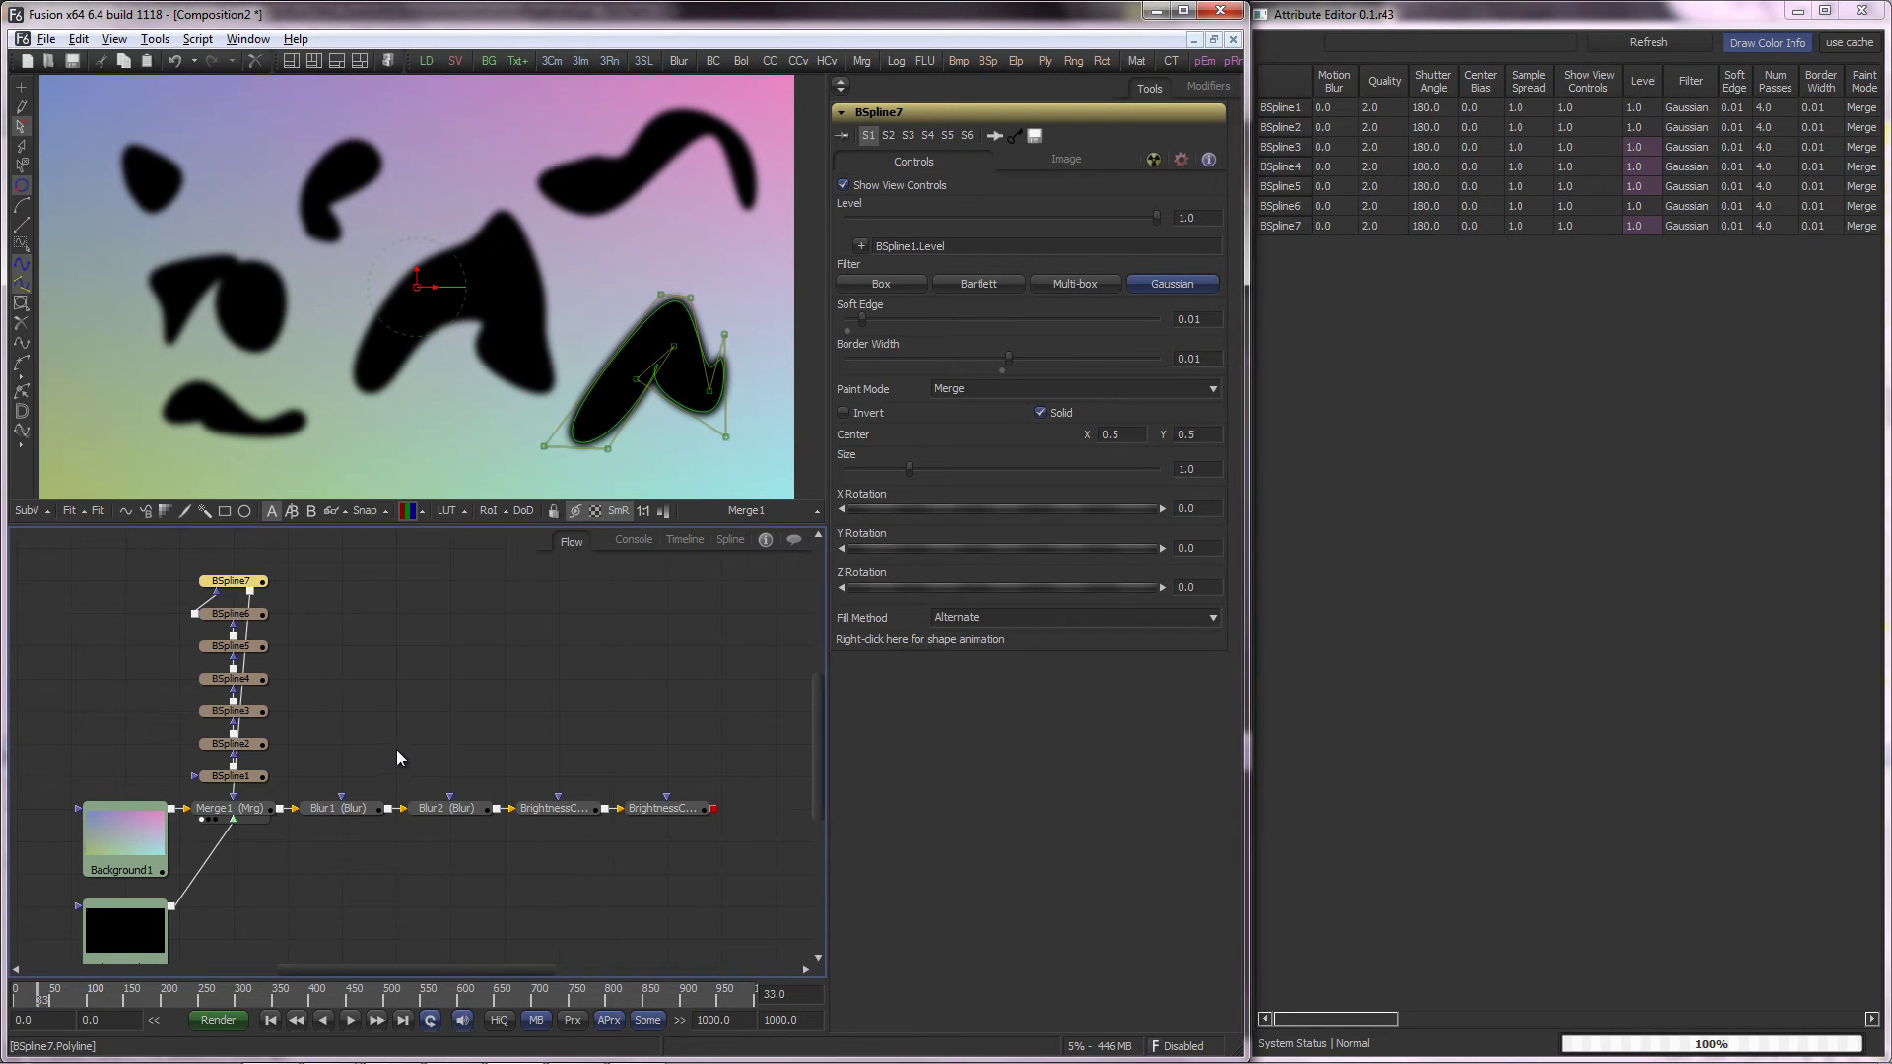
{"action": "left_click", "coordinate": [1428, 262]}
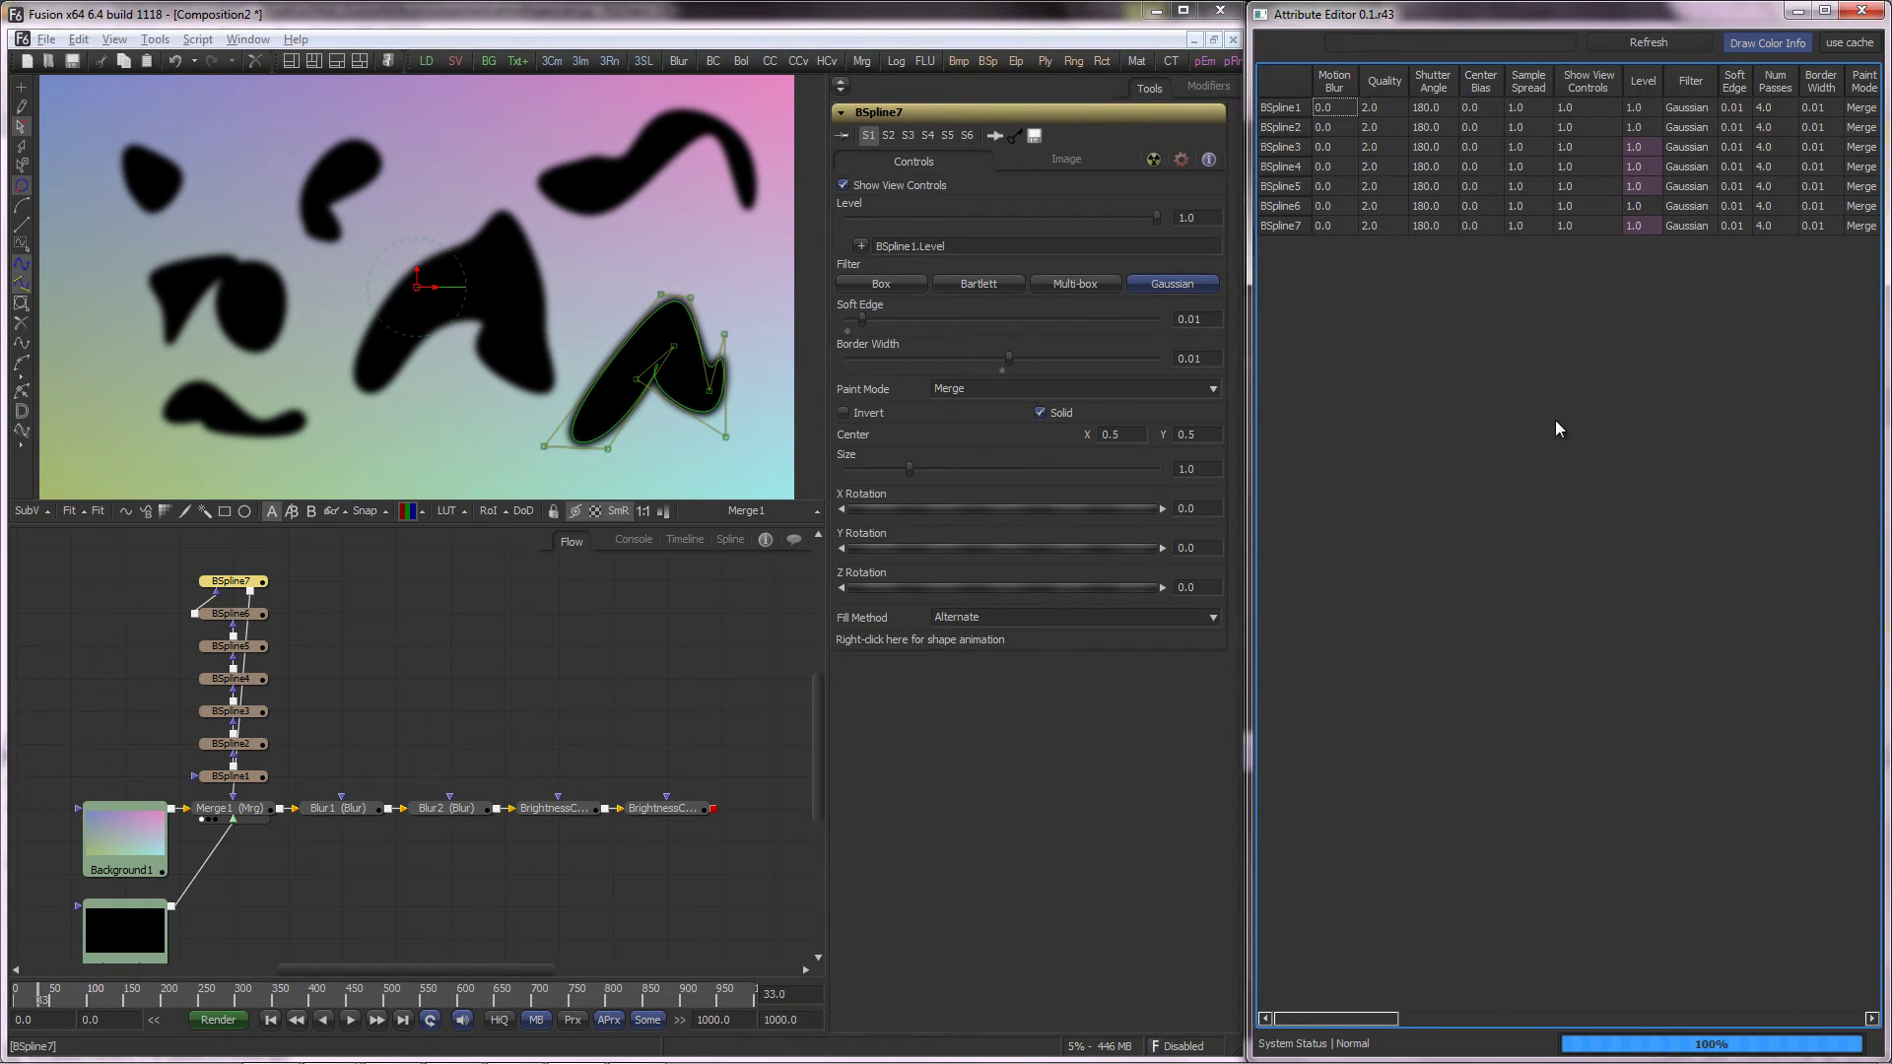
Animate BSpline7's Border Width with a keyframe of 0.01 at frame 33 and one of 0.03 at frame 2
{"action": "right_click", "coordinate": [1010, 359]}
{"action": "left_click", "coordinate": [1044, 369]}
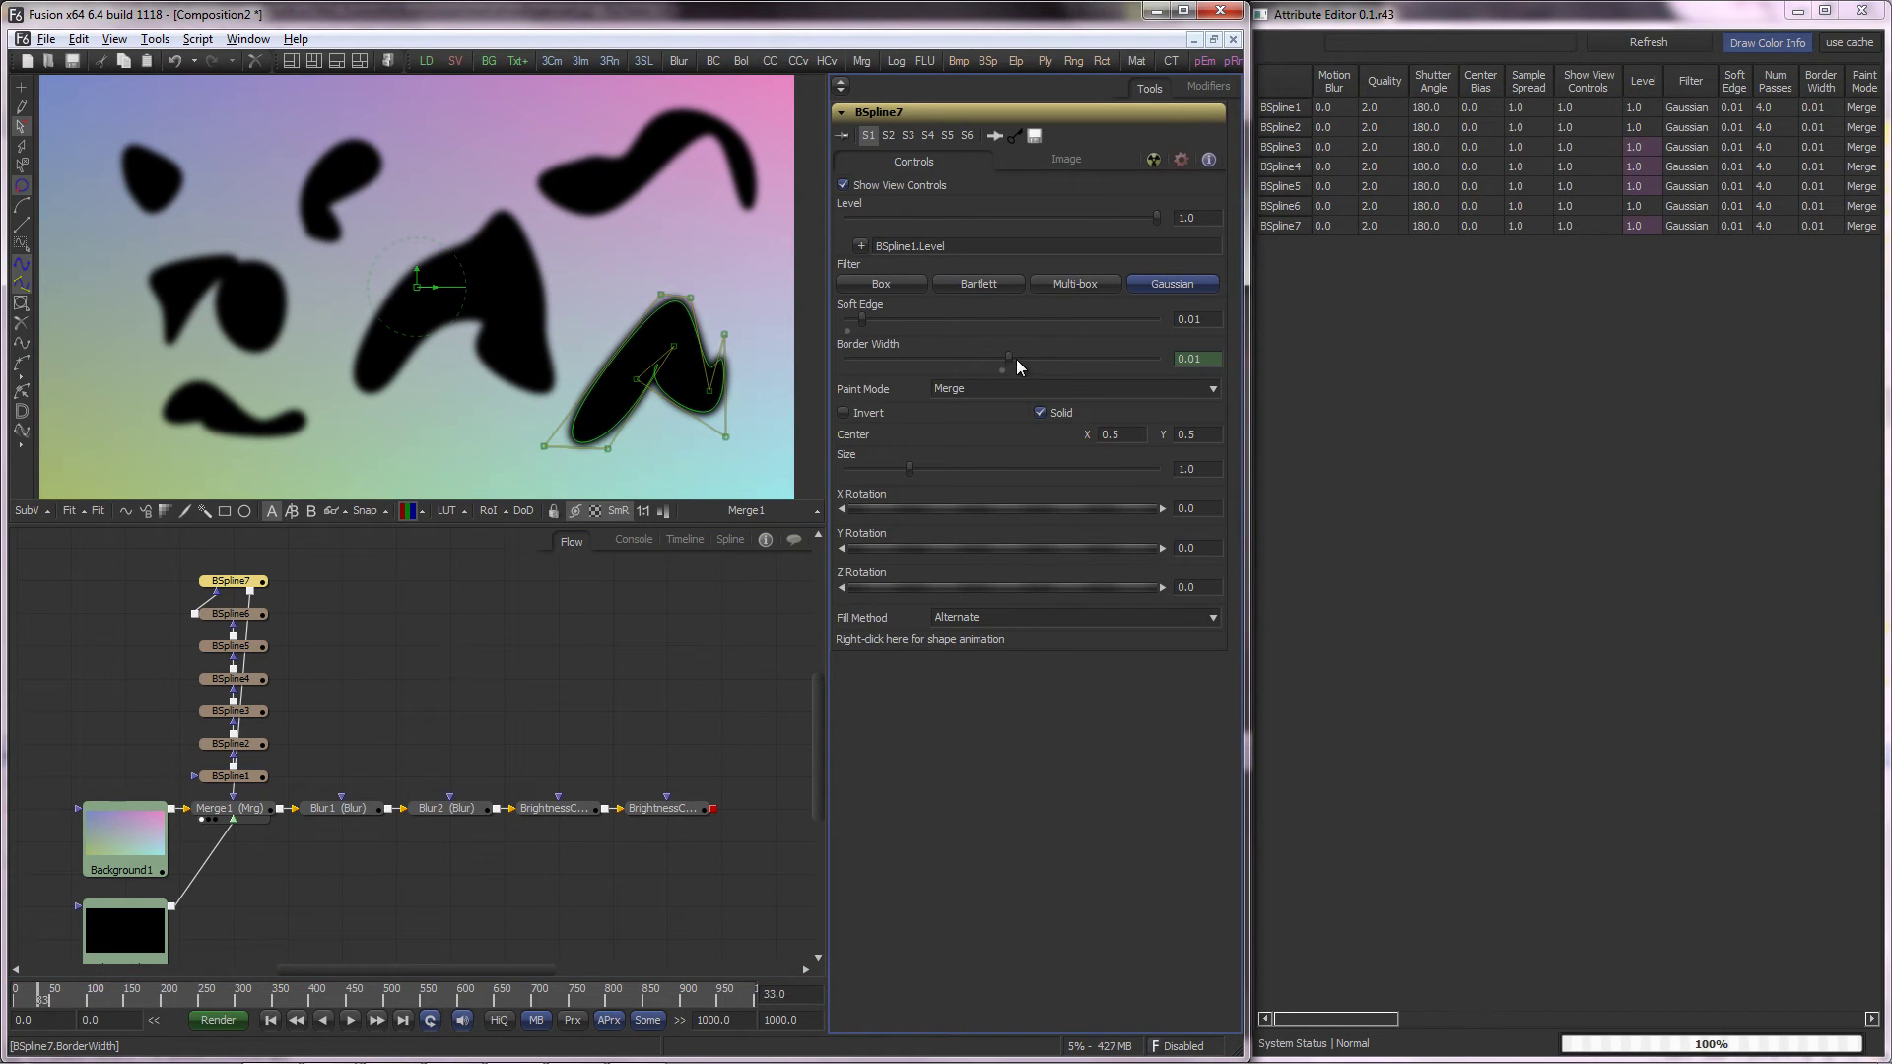
{"action": "left_click", "coordinate": [17, 998]}
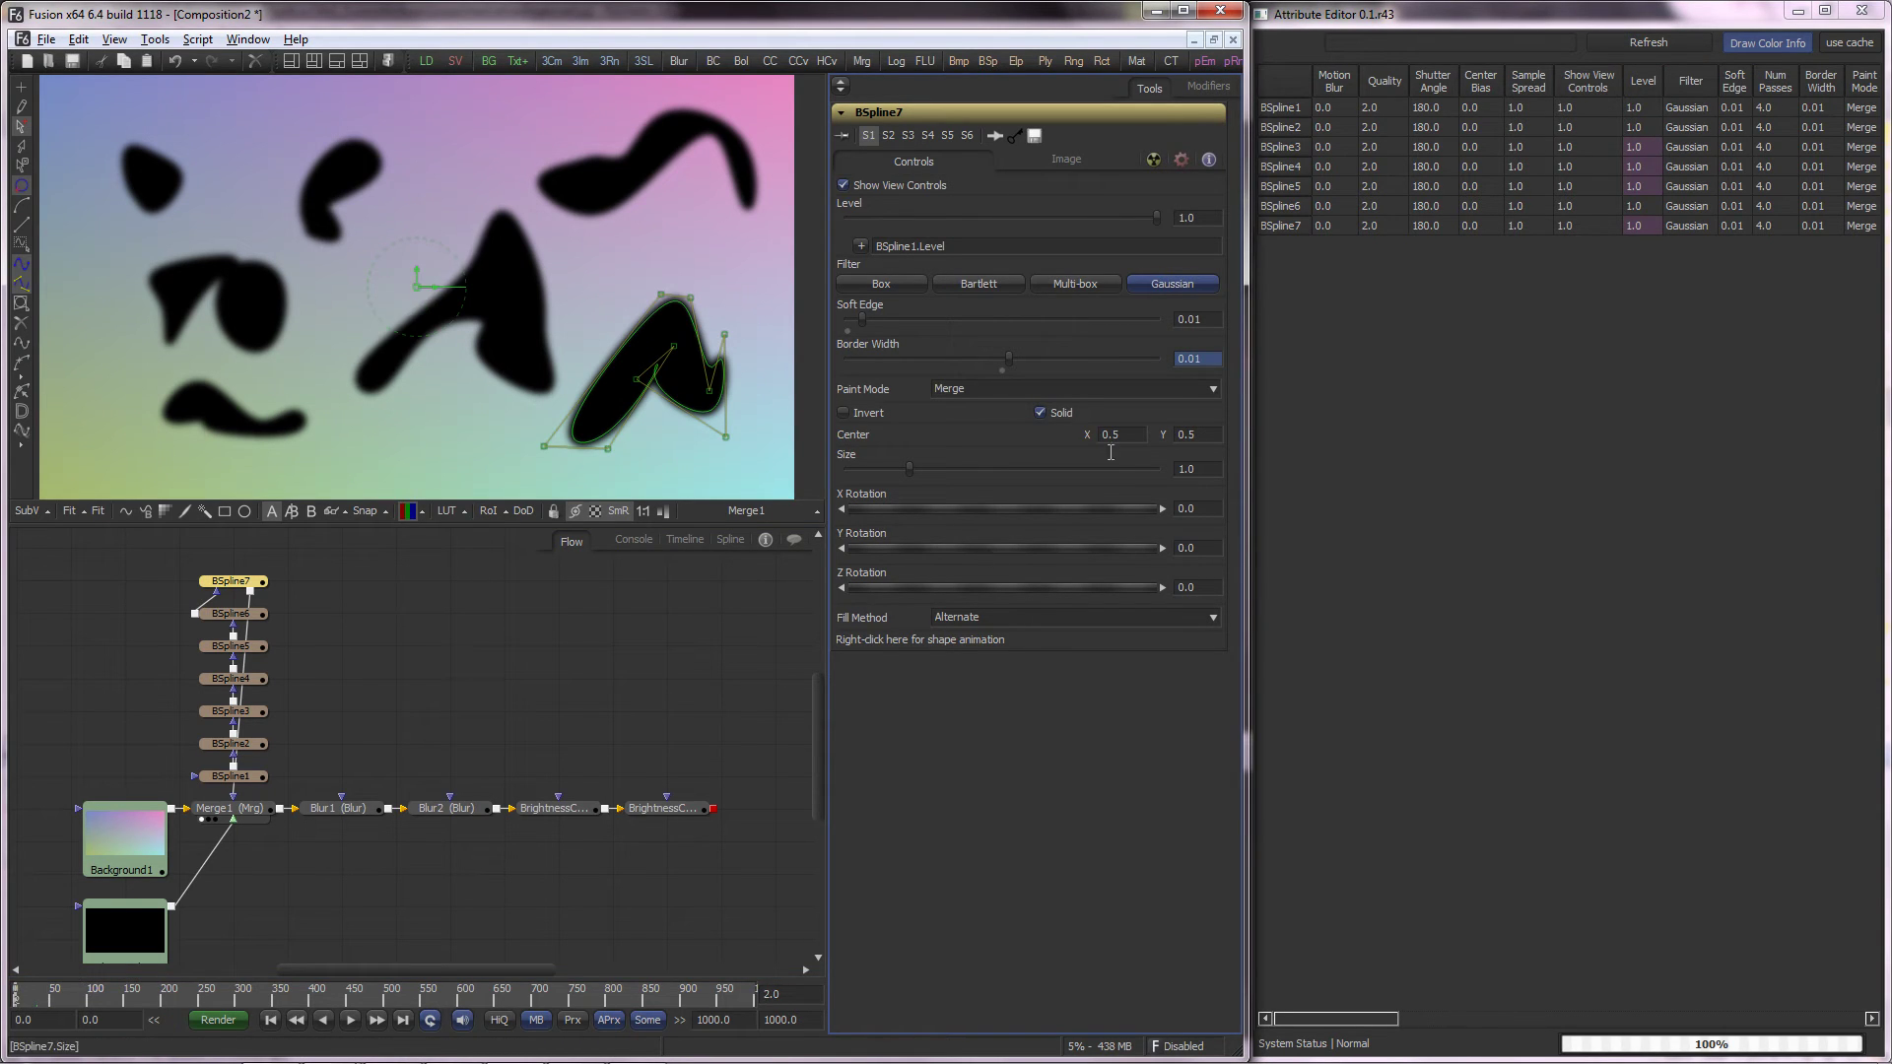
{"action": "left_click", "coordinate": [1031, 358]}
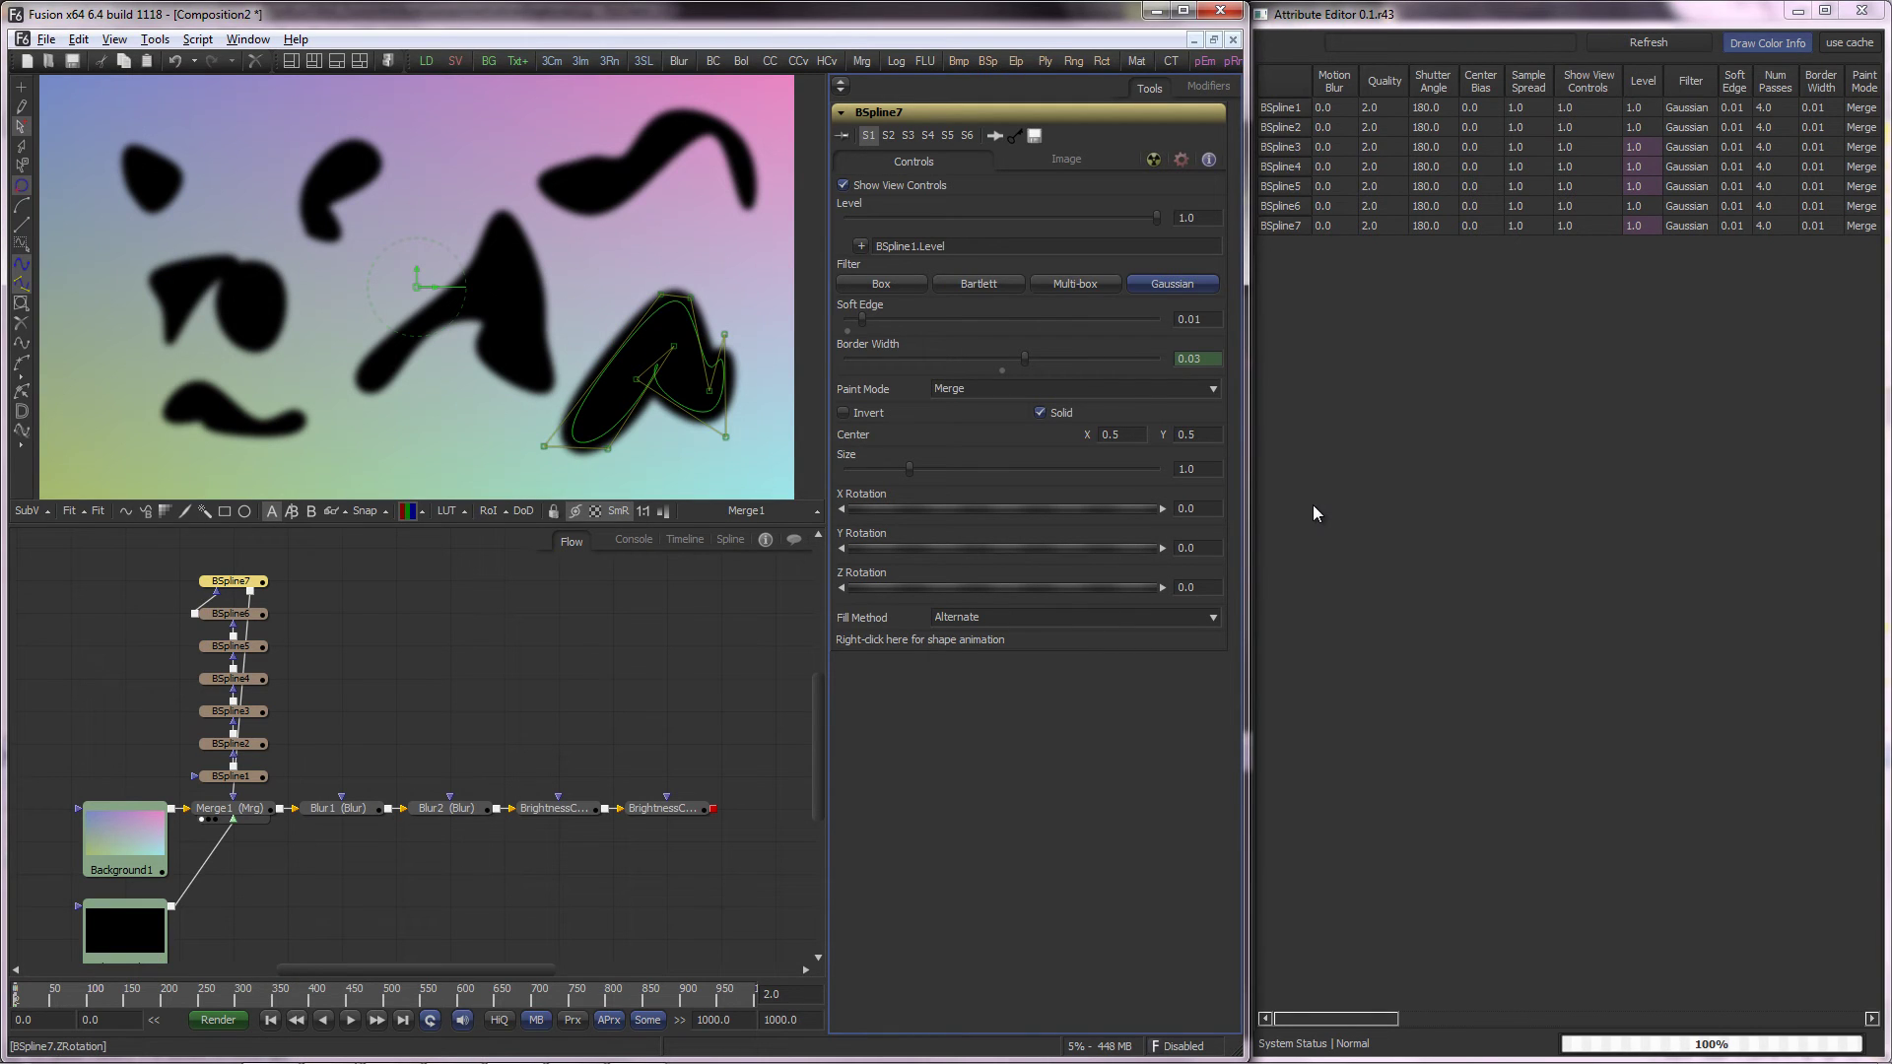
{"action": "left_click", "coordinate": [1464, 367]}
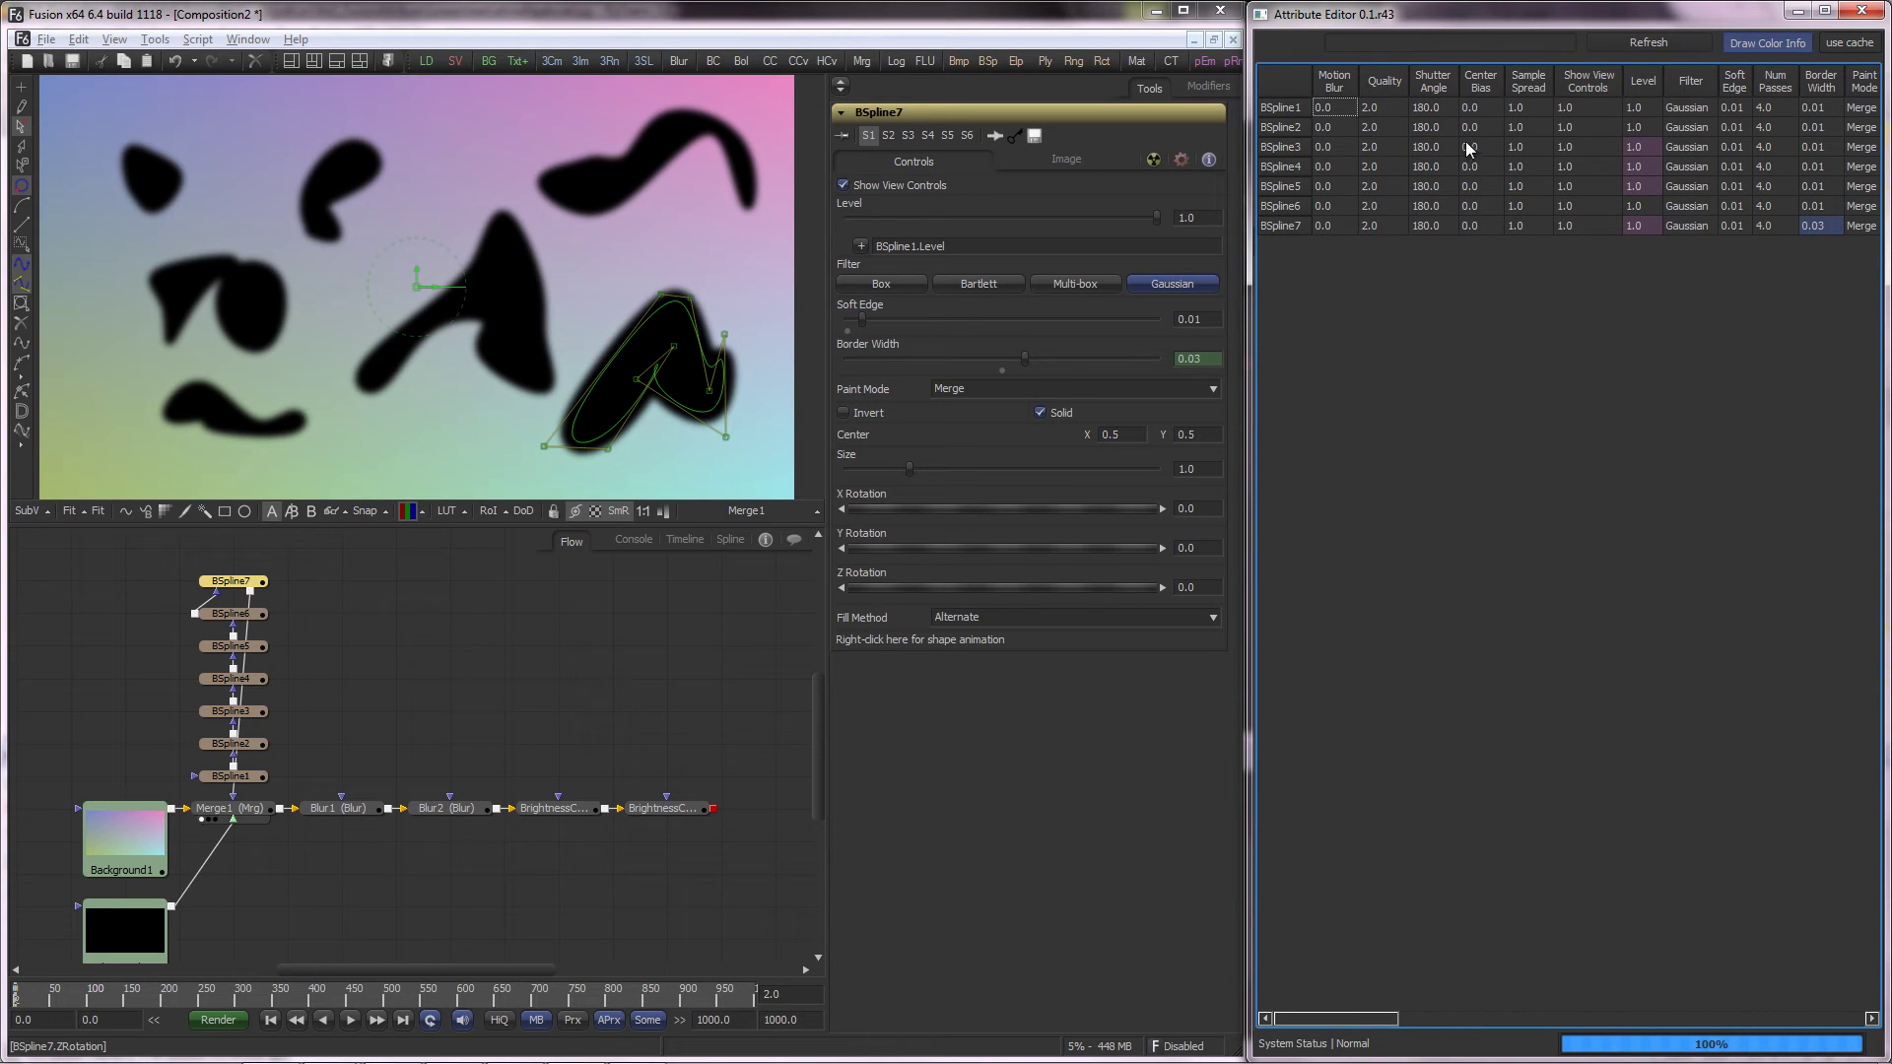
Select the Center Bias values of BSpline1 through BSpline7 in the Attribute Editor and clear the selection
{"action": "left_click_drag", "start_coordinate": [1374, 1025], "coordinate": [1309, 1025]}
{"action": "left_click_drag", "start_coordinate": [1484, 128], "coordinate": [1486, 168]}
{"action": "left_click", "coordinate": [1517, 343]}
{"action": "left_click", "coordinate": [1483, 87]}
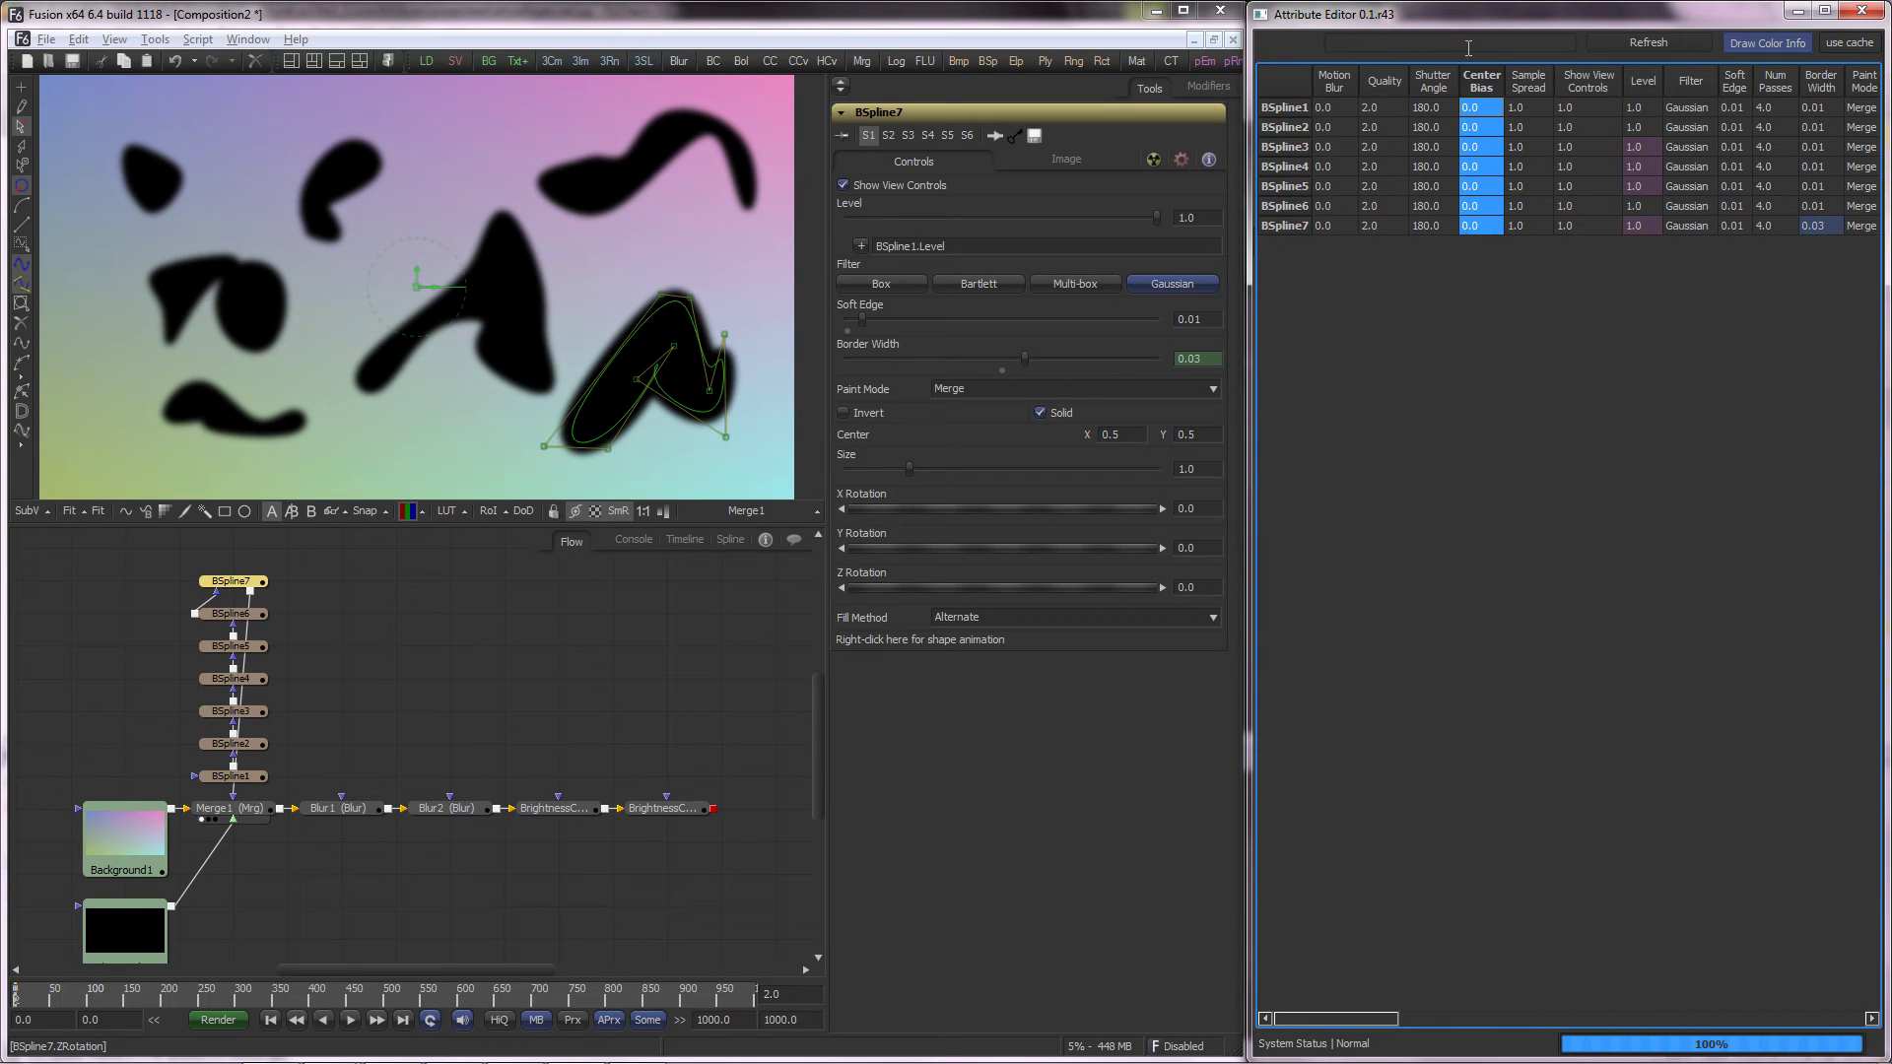
{"action": "left_click", "coordinate": [1534, 323]}
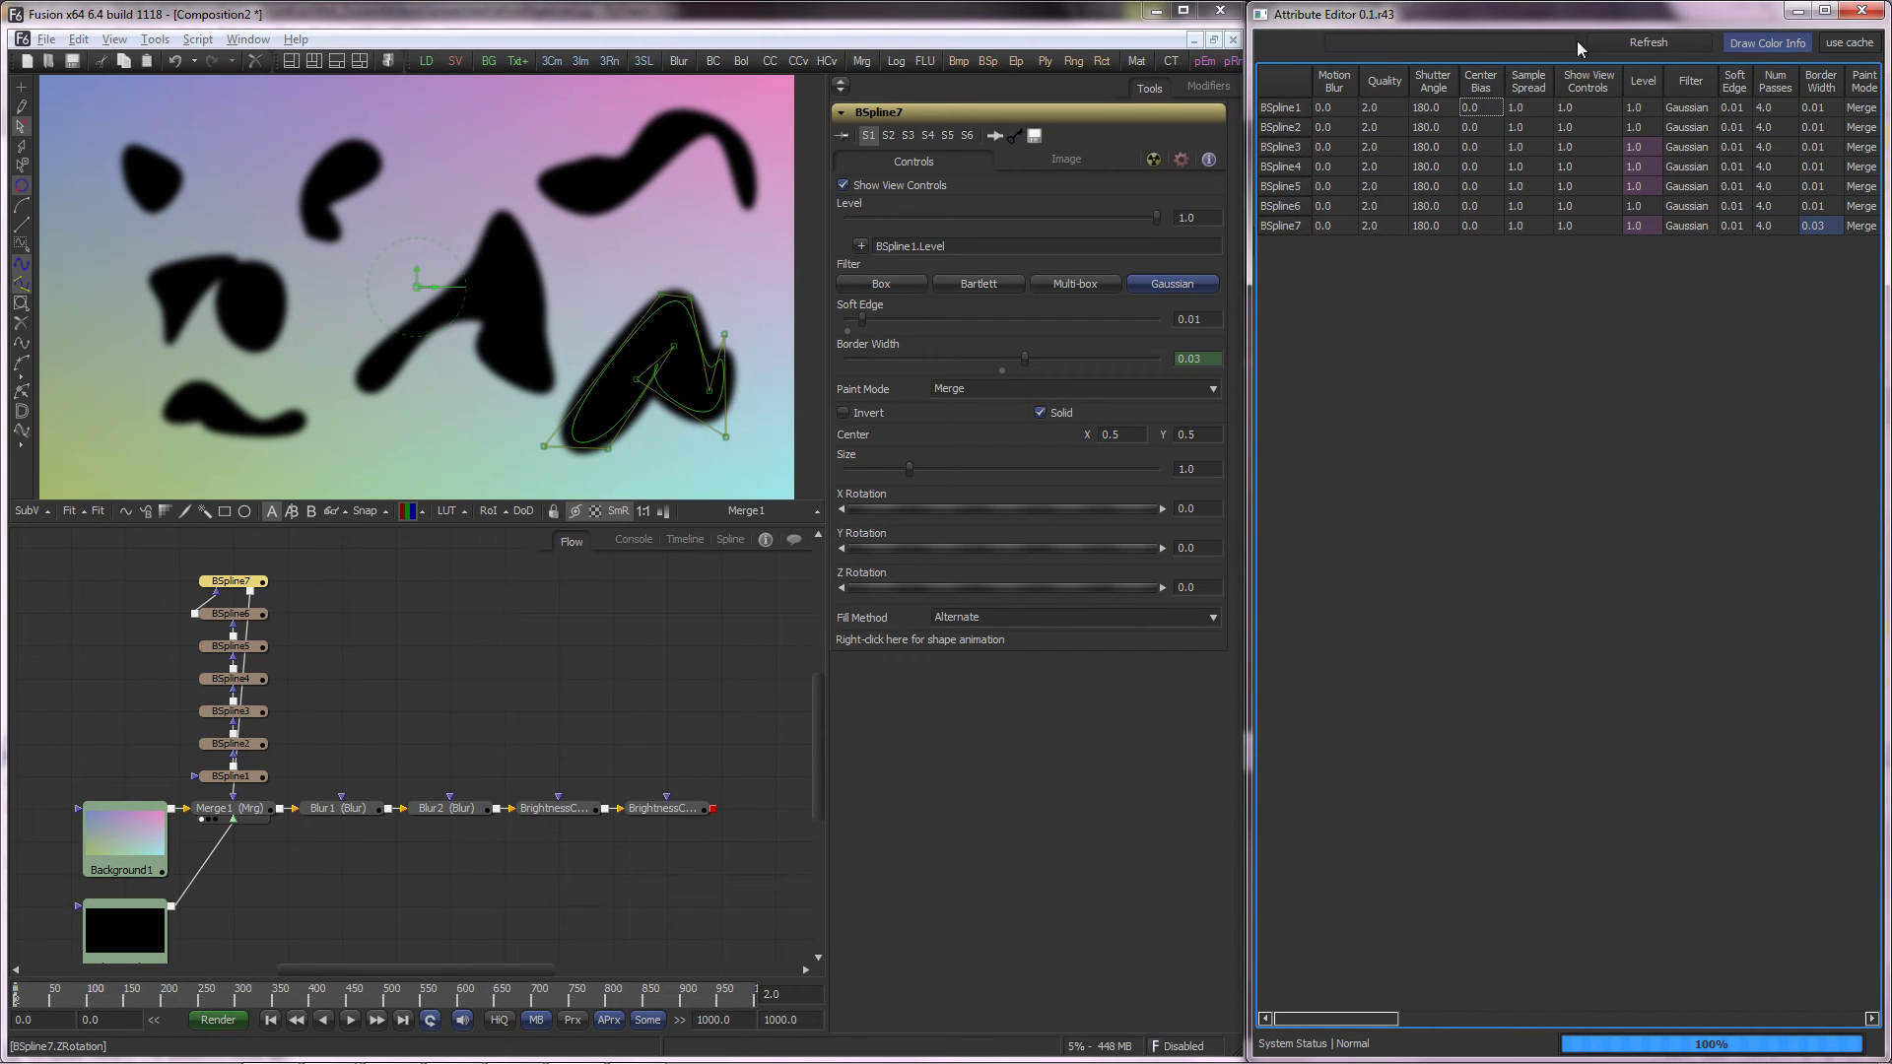
Refresh the Attribute Editor for BSpline7 alone and compare its Border Width cell at frames 17 and 33
{"action": "left_click", "coordinate": [1654, 47]}
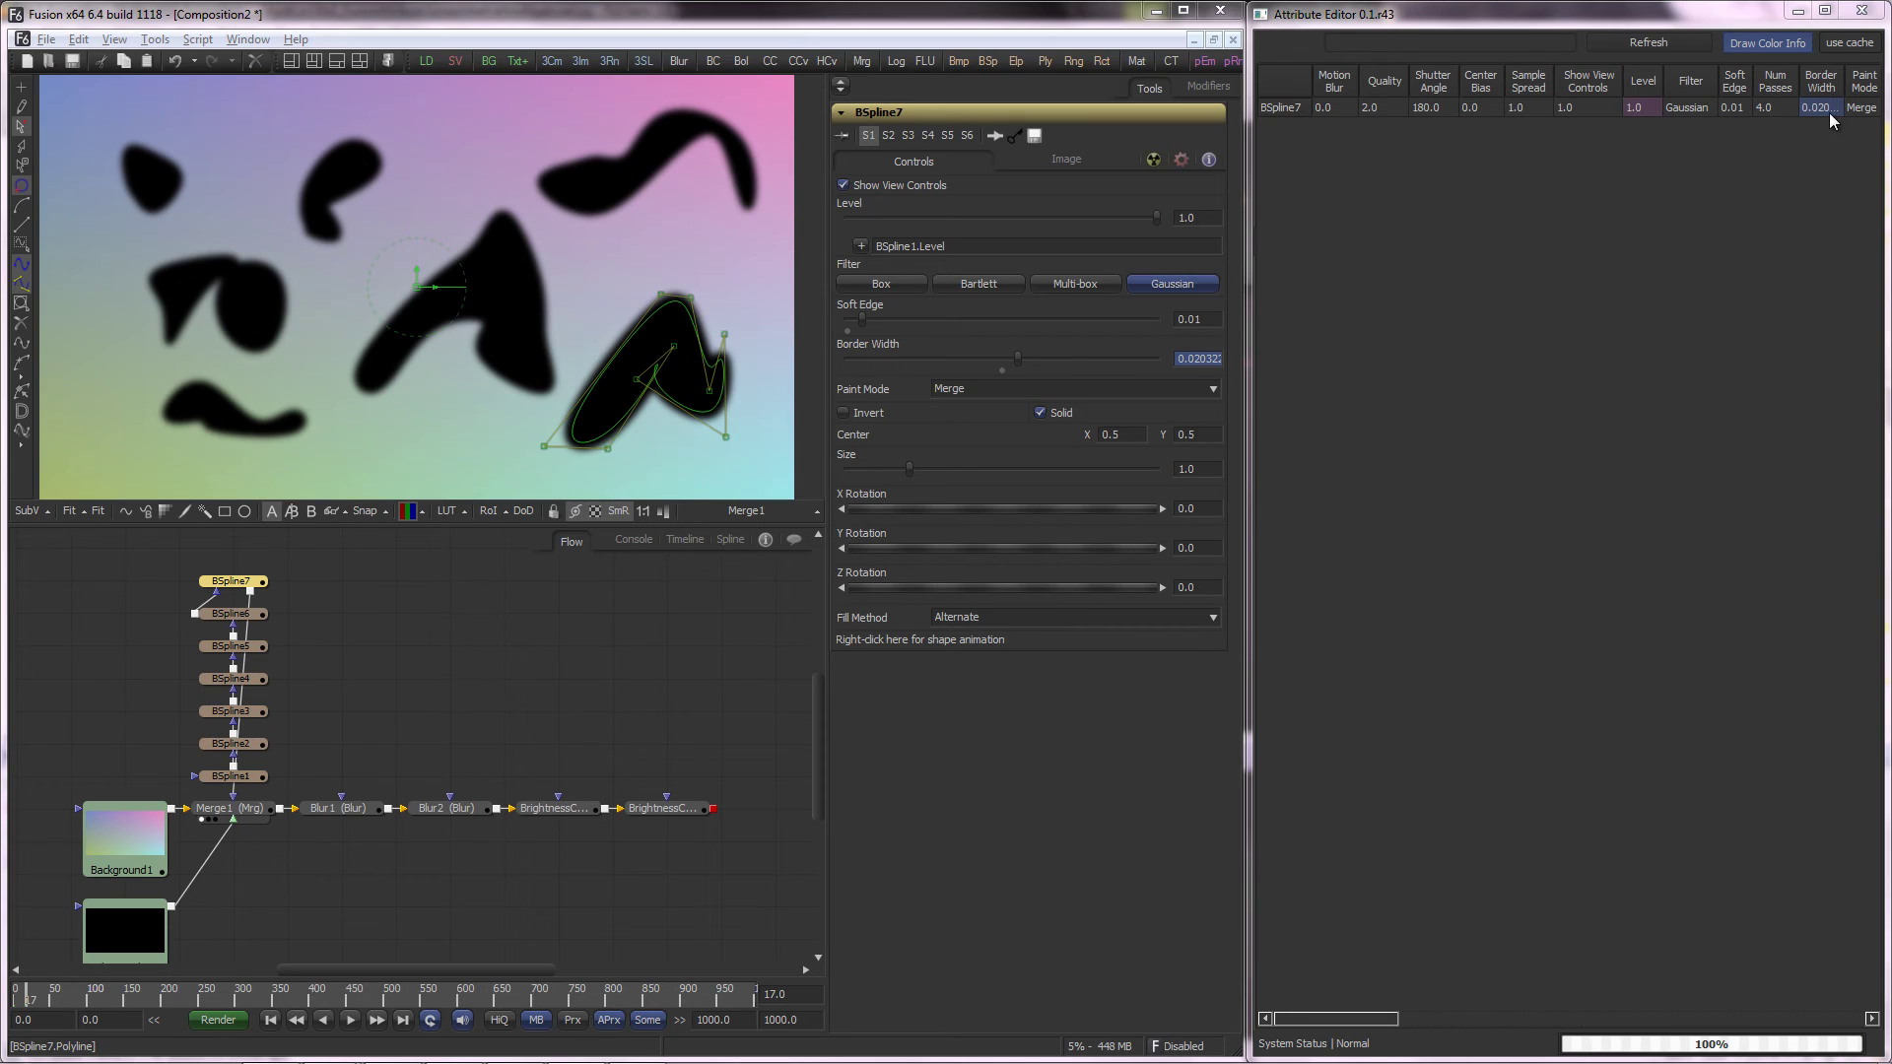
{"action": "left_click", "coordinate": [247, 578]}
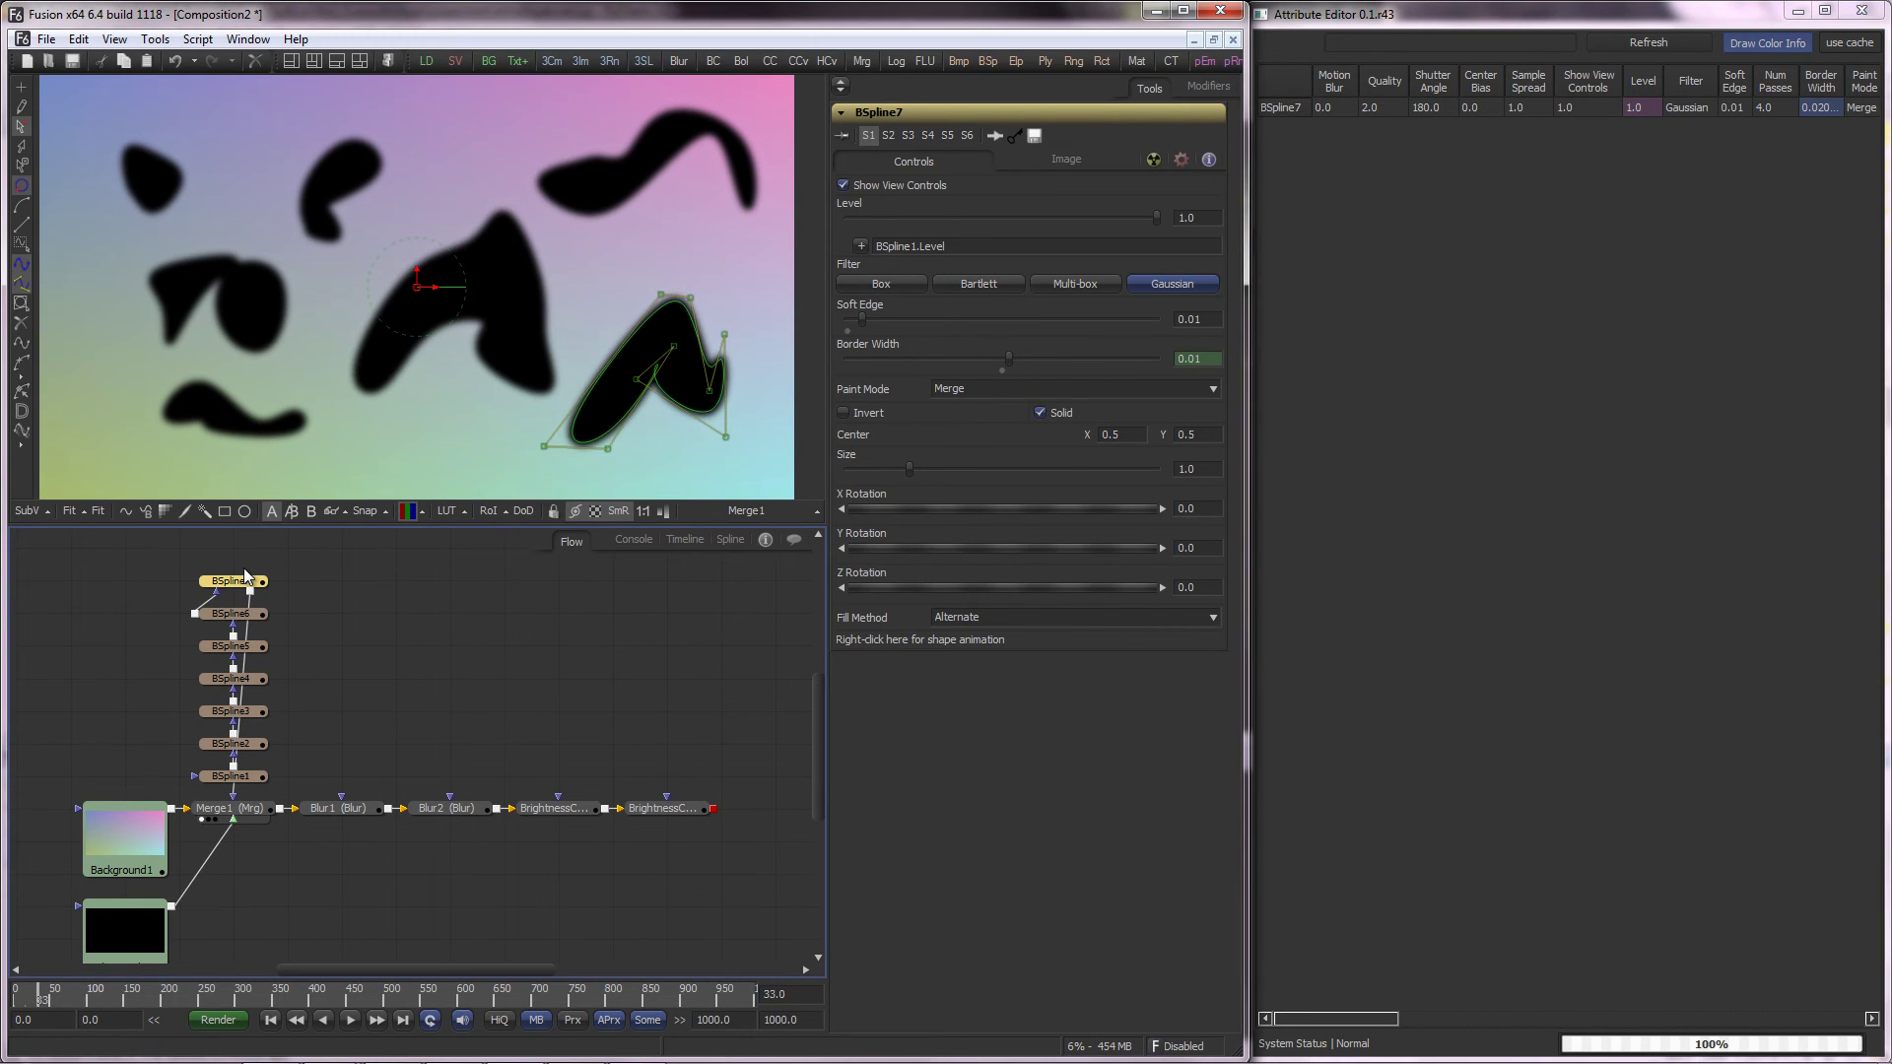
{"action": "left_click", "coordinate": [1596, 481]}
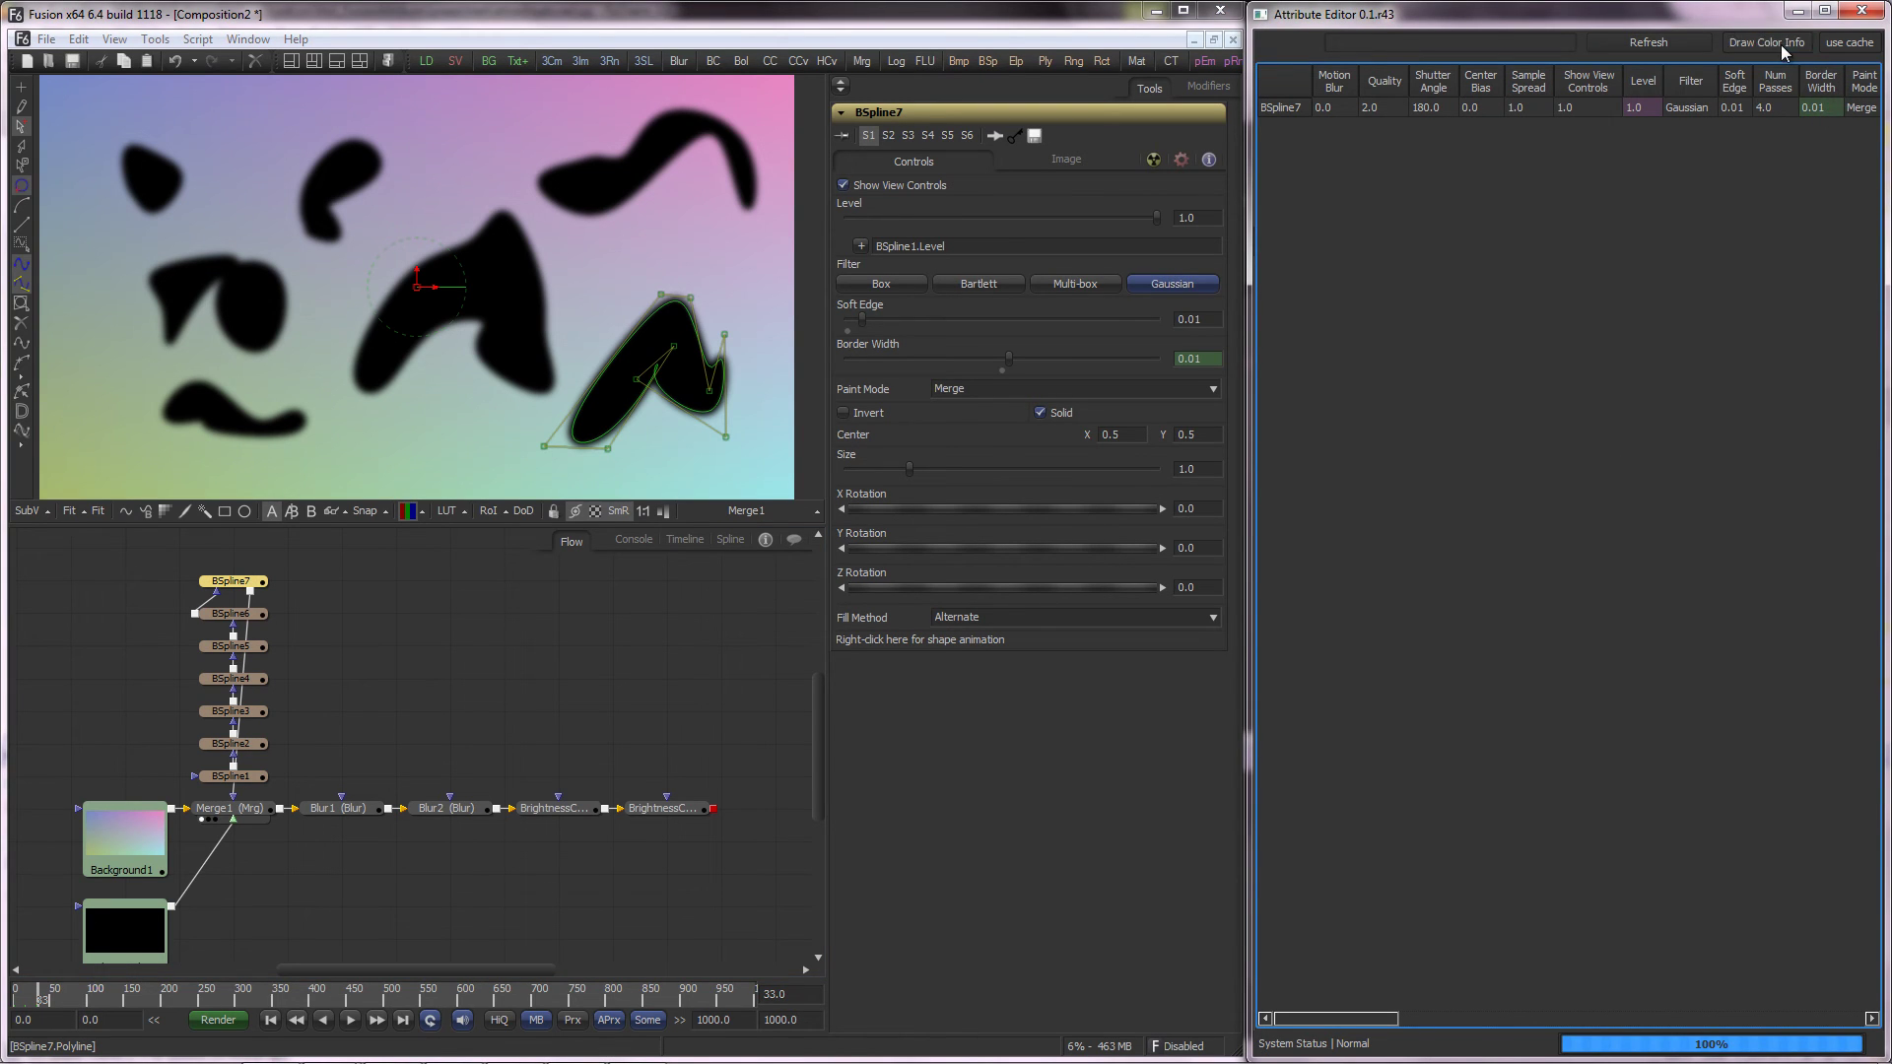
Switch Draw Color Info off and on again, and go to frame 9 to check BSpline7's Border Width cell colour
{"action": "mouse_move", "coordinate": [1364, 1021]}
{"action": "left_mouse_down"}
{"action": "mouse_move", "coordinate": [1395, 1025]}
{"action": "mouse_move", "coordinate": [1363, 1025]}
{"action": "left_mouse_up"}
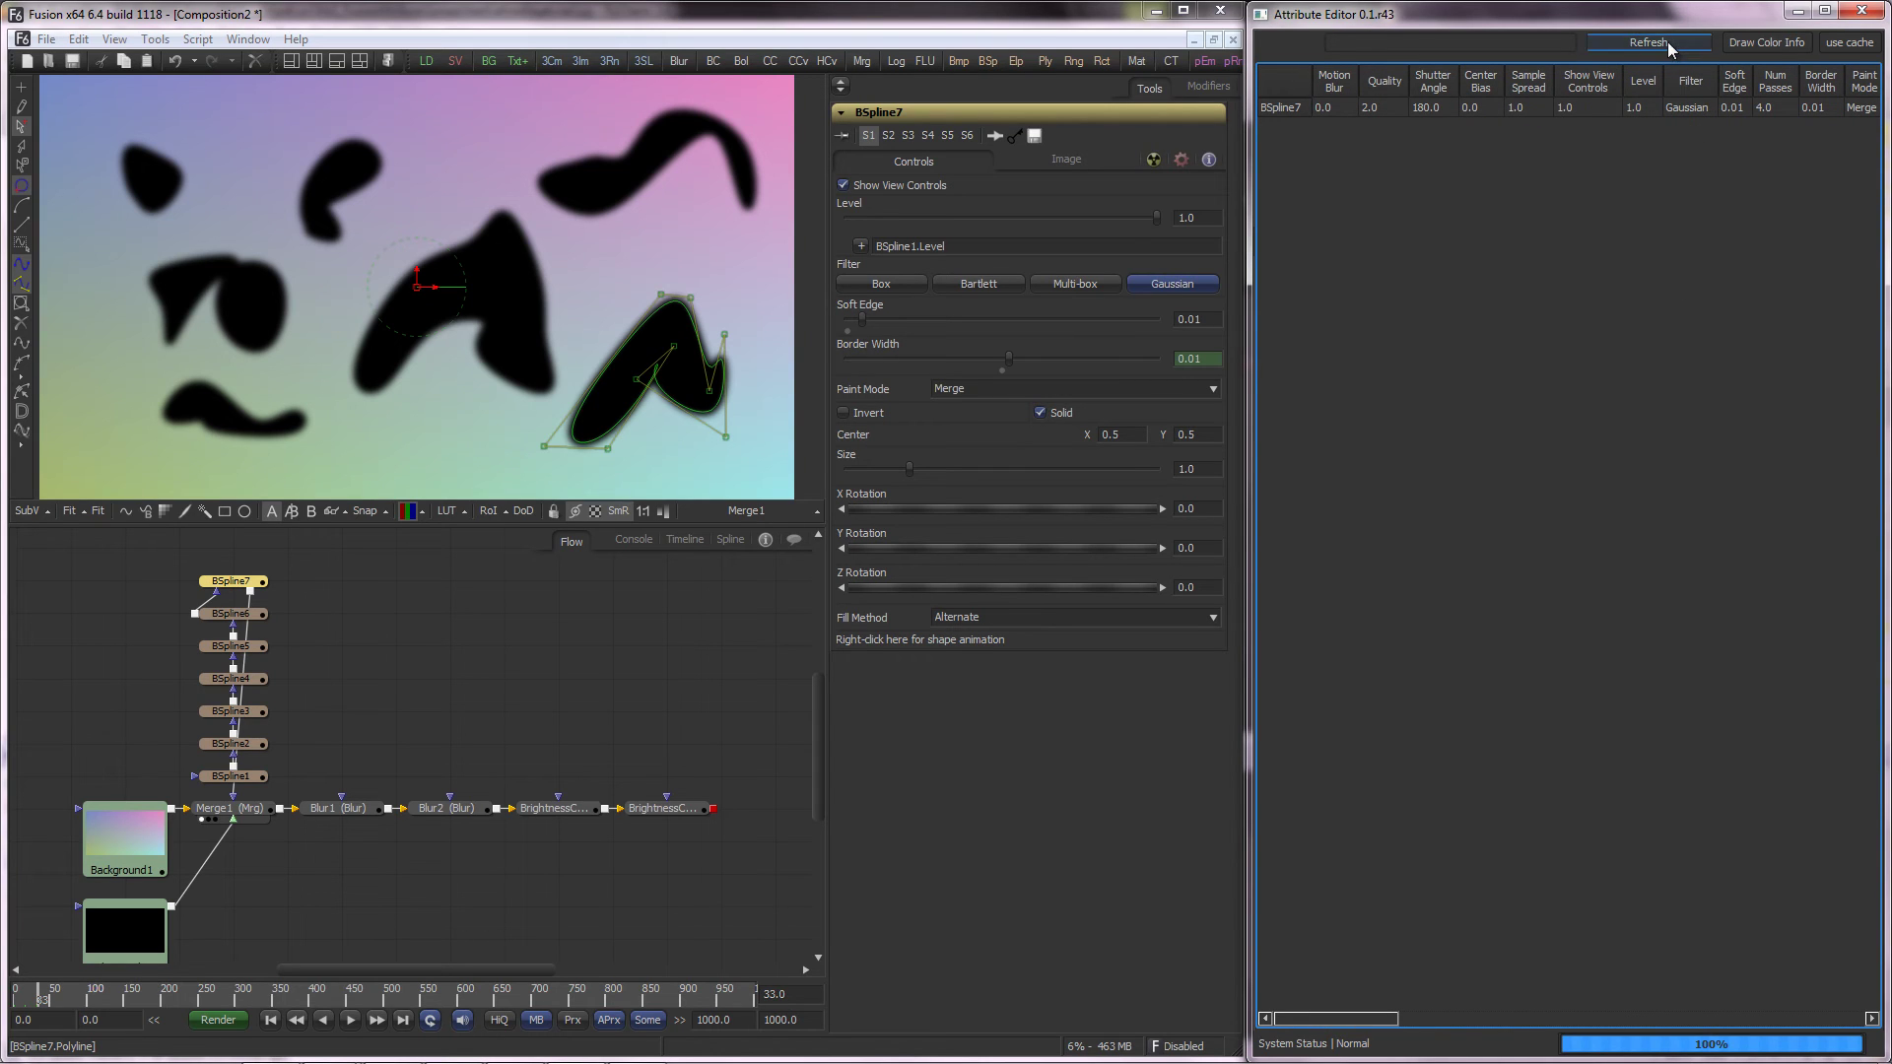
{"action": "left_click", "coordinate": [1767, 42]}
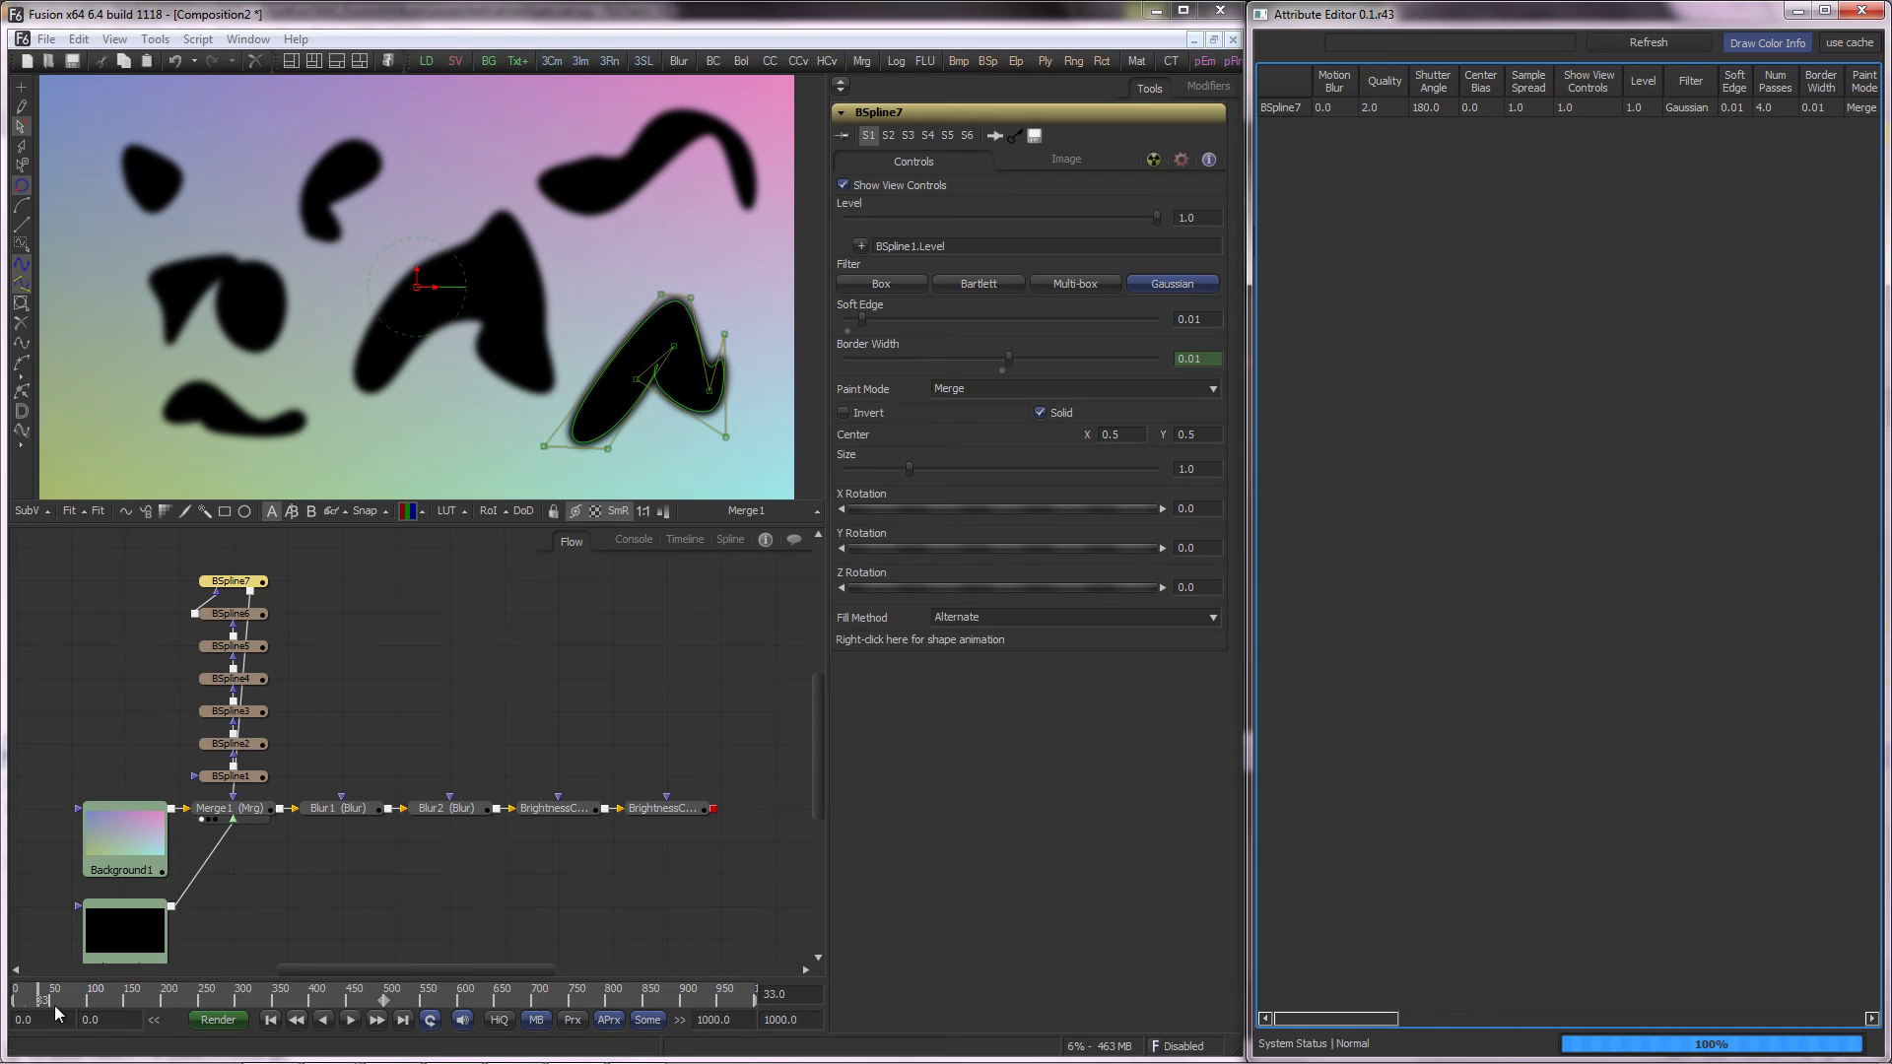
{"action": "left_click_drag", "start_coordinate": [55, 1005], "coordinate": [22, 1001]}
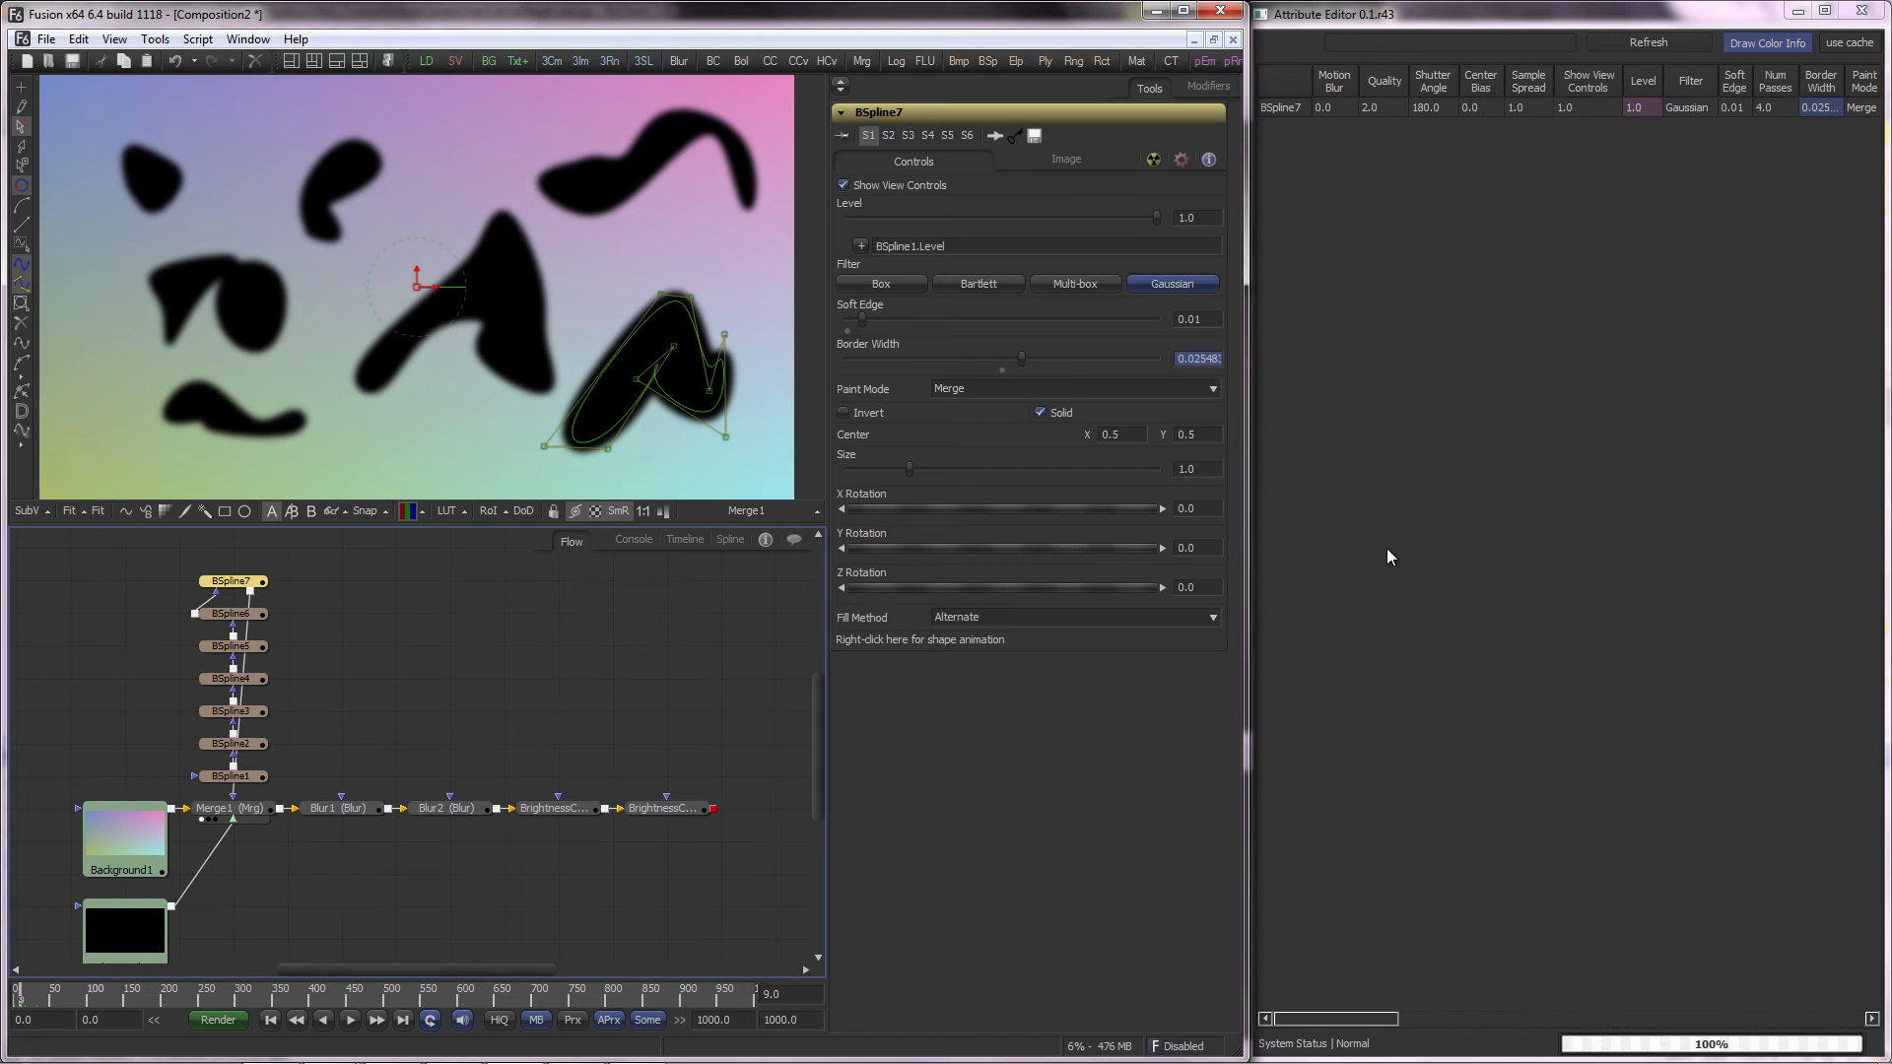
Load BSpline1 through BSpline7 into the Attribute Editor and filter the attributes by "border"
{"action": "left_click_drag", "start_coordinate": [292, 783], "coordinate": [191, 549]}
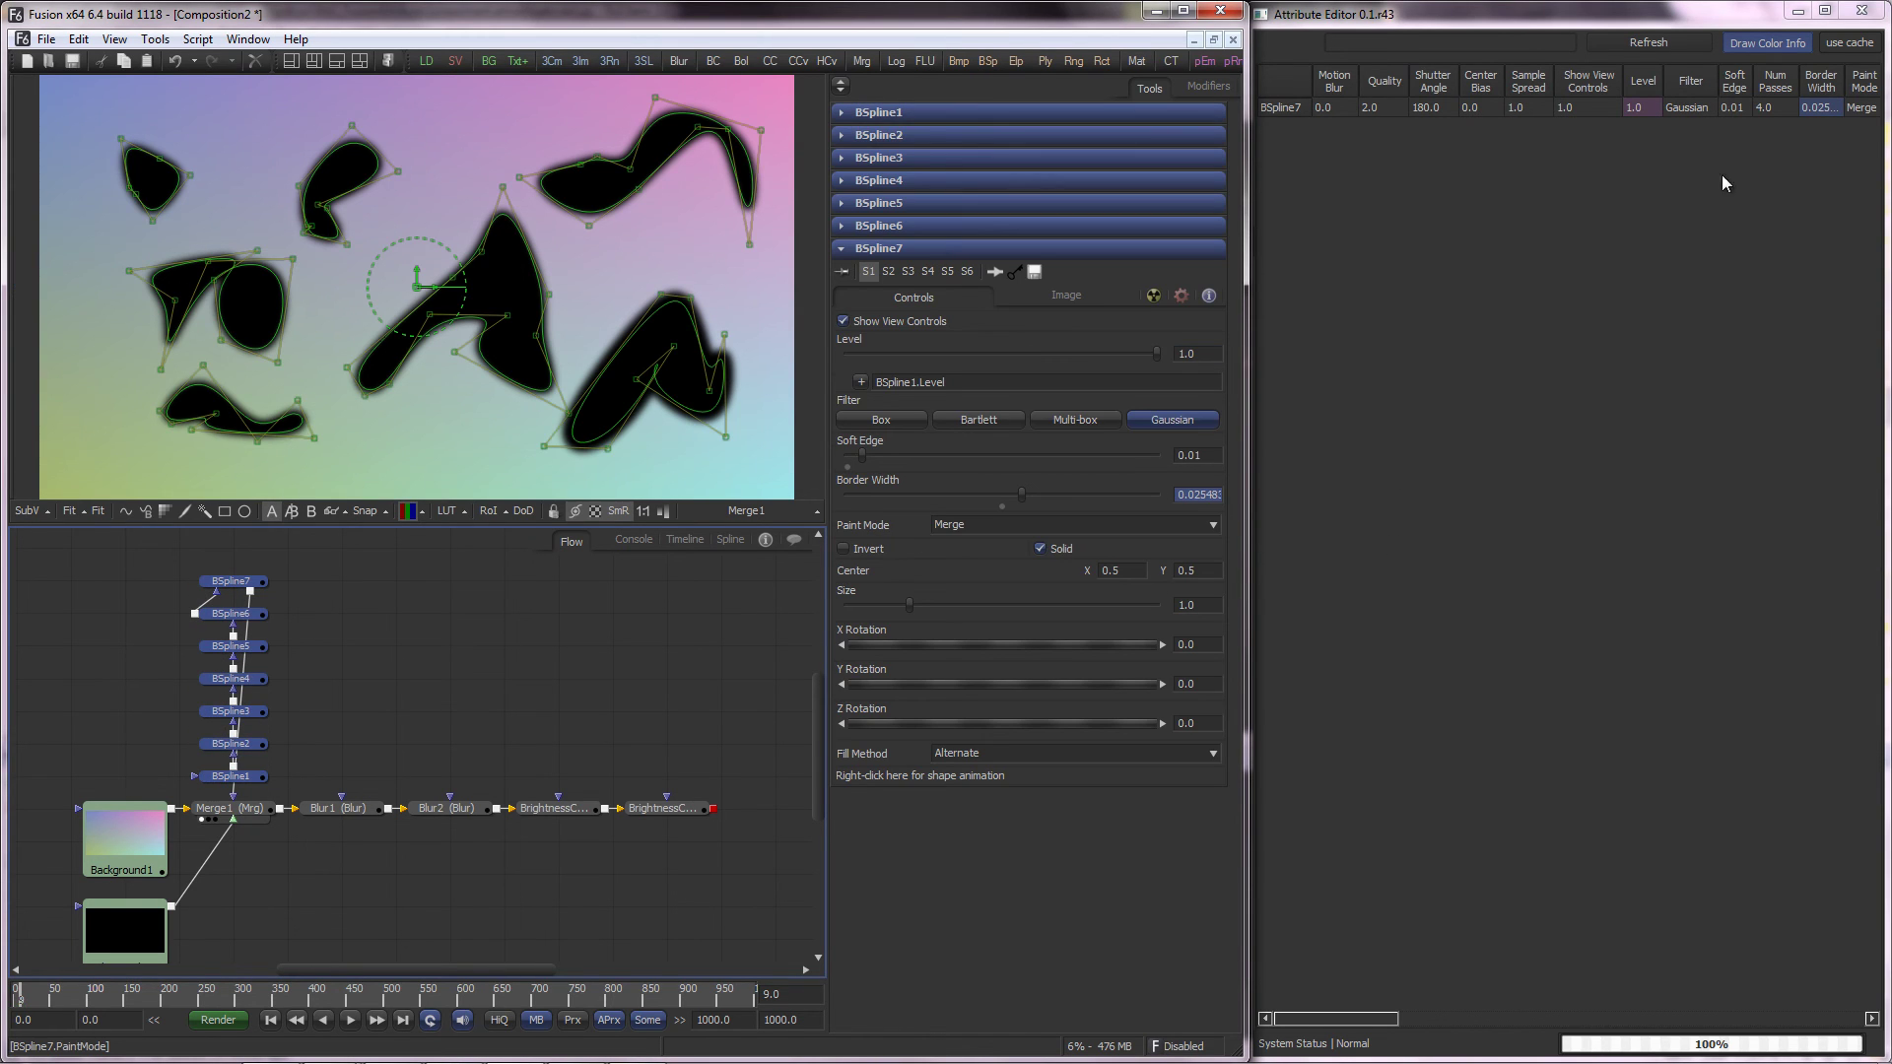
{"action": "left_click", "coordinate": [1649, 42]}
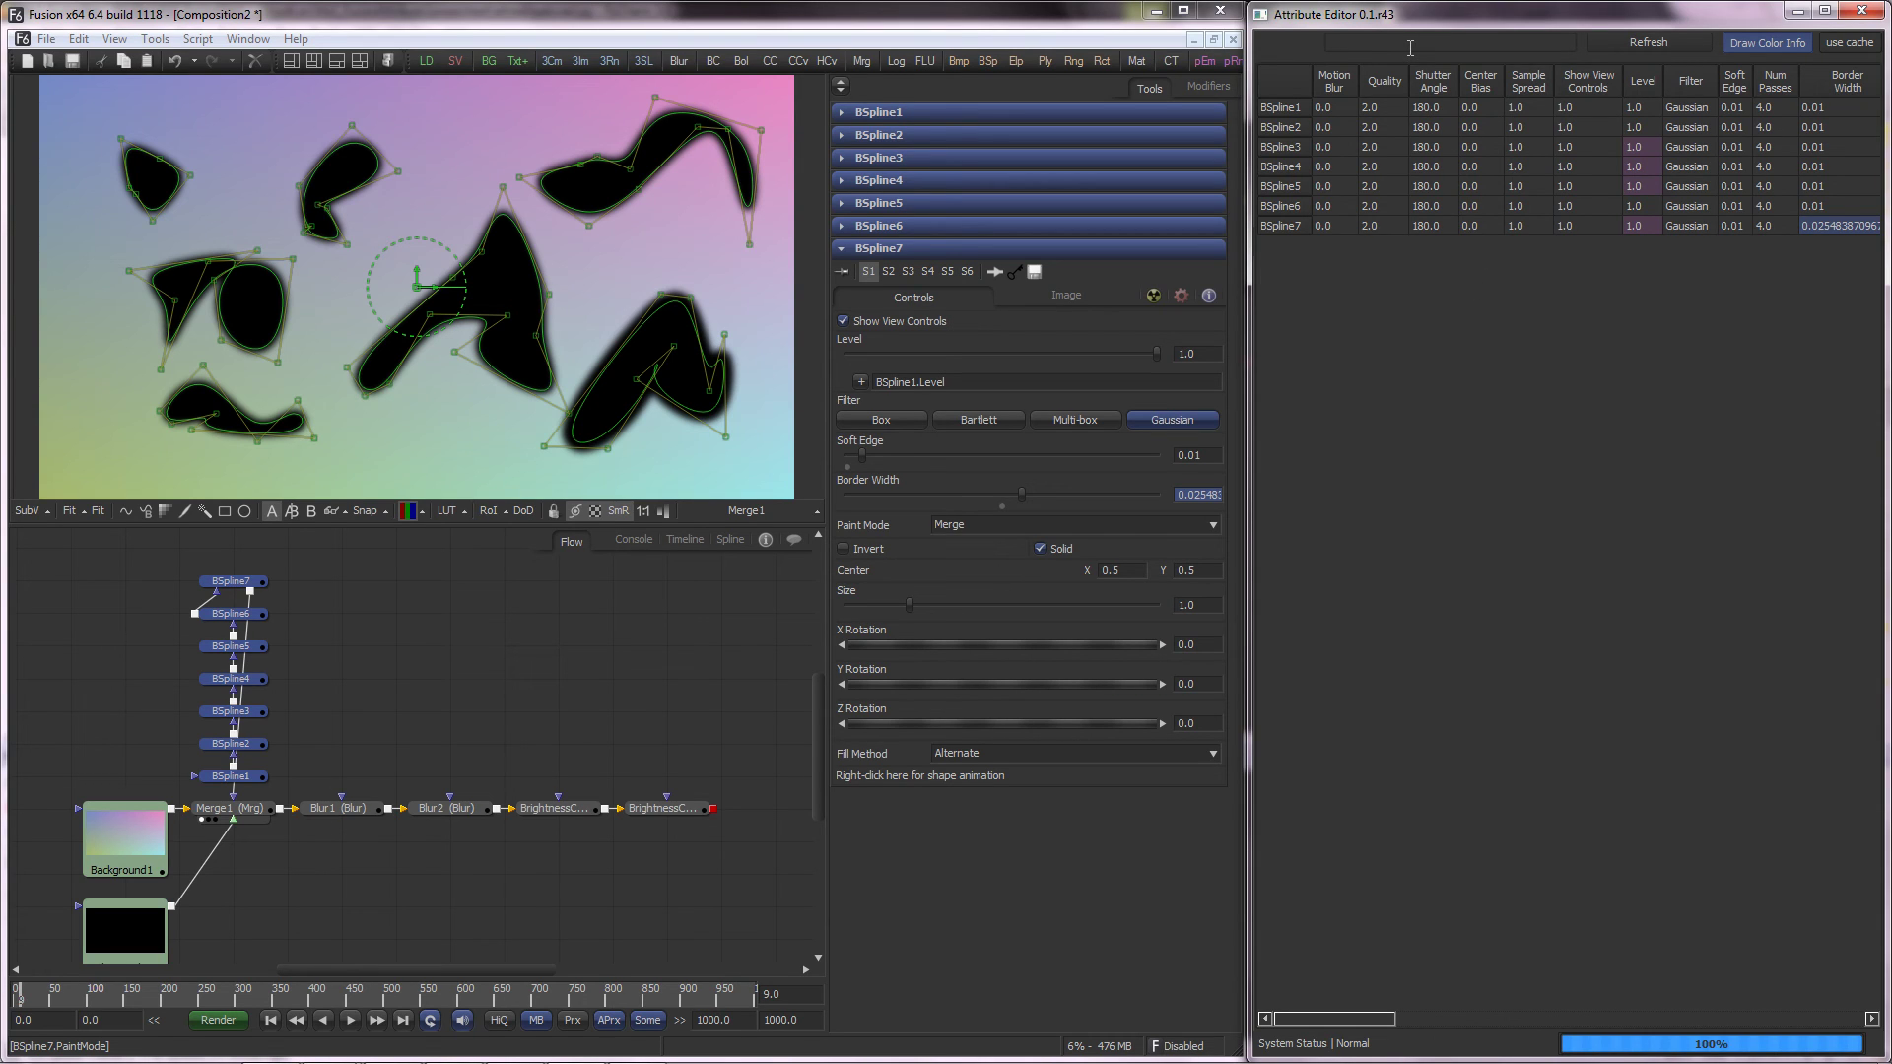
{"action": "left_click", "coordinate": [1410, 48]}
{"action": "type", "text": "border"}
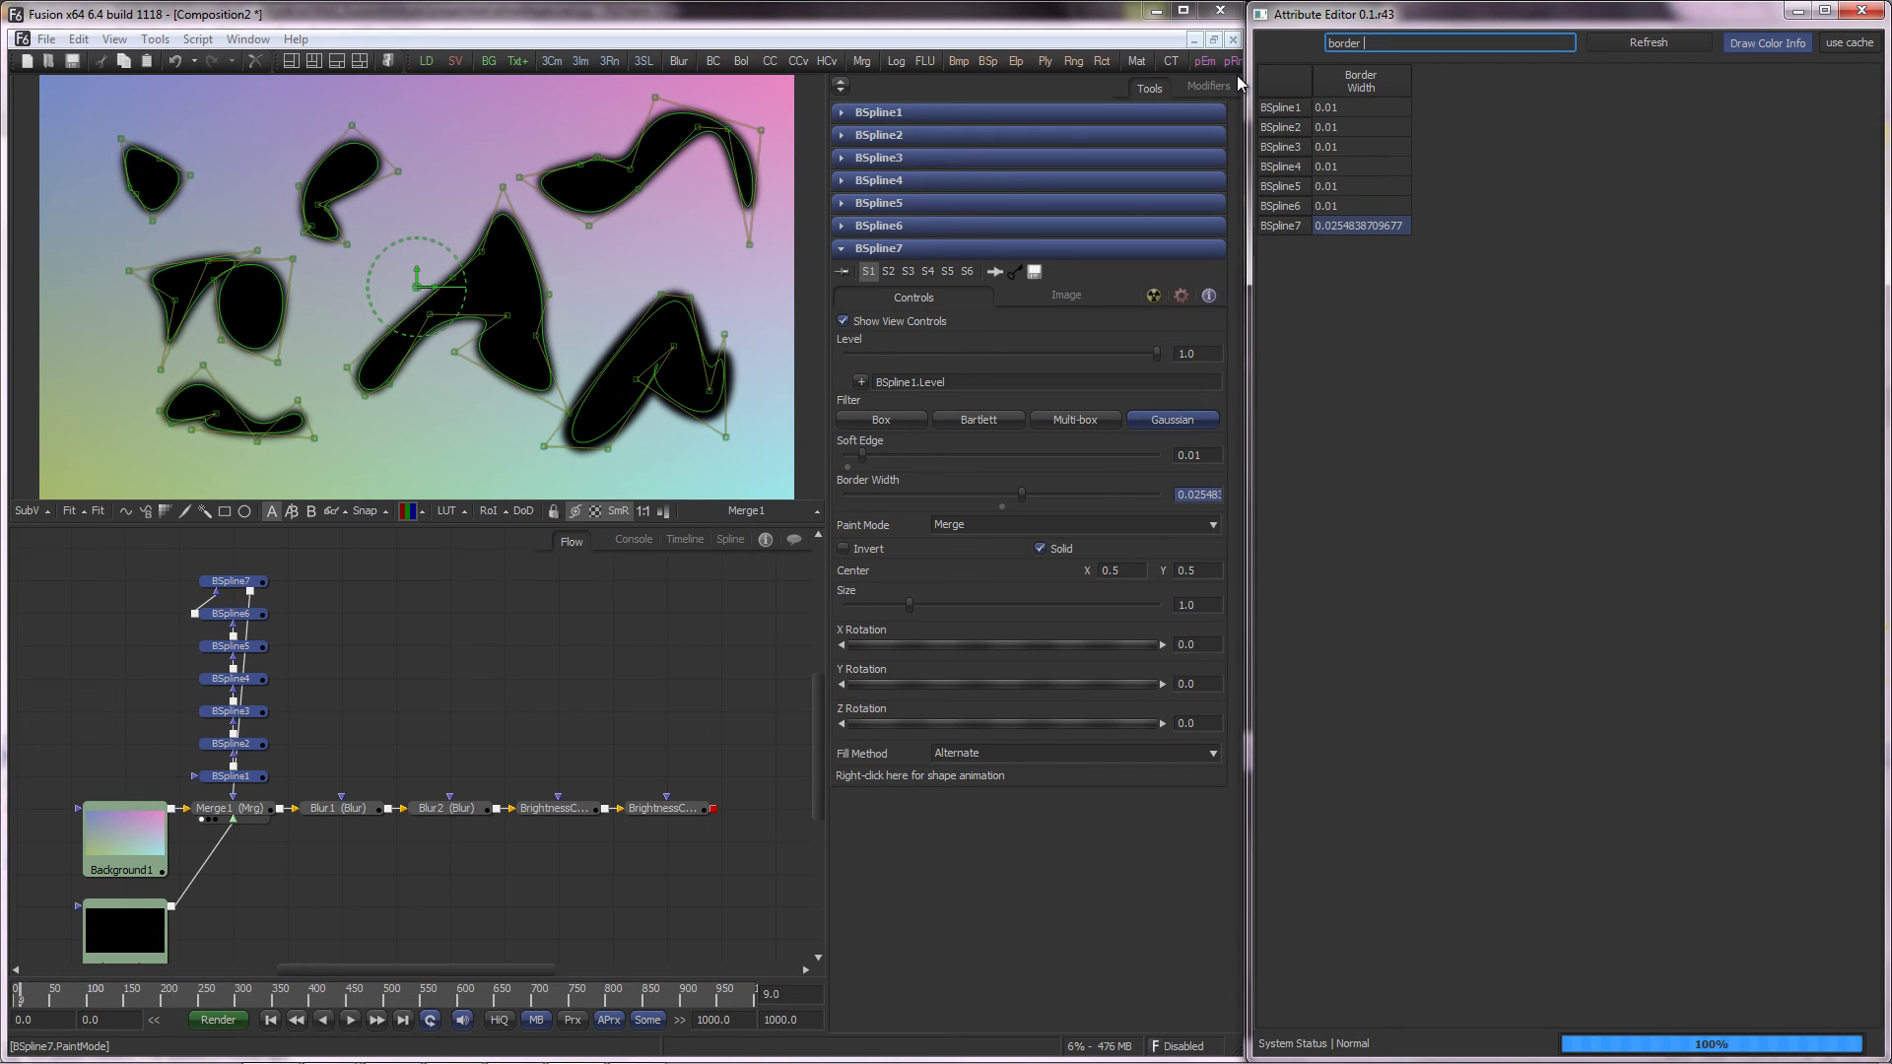
Extend the attribute filter to "border red level width height"
{"action": "type", "text": "red level"}
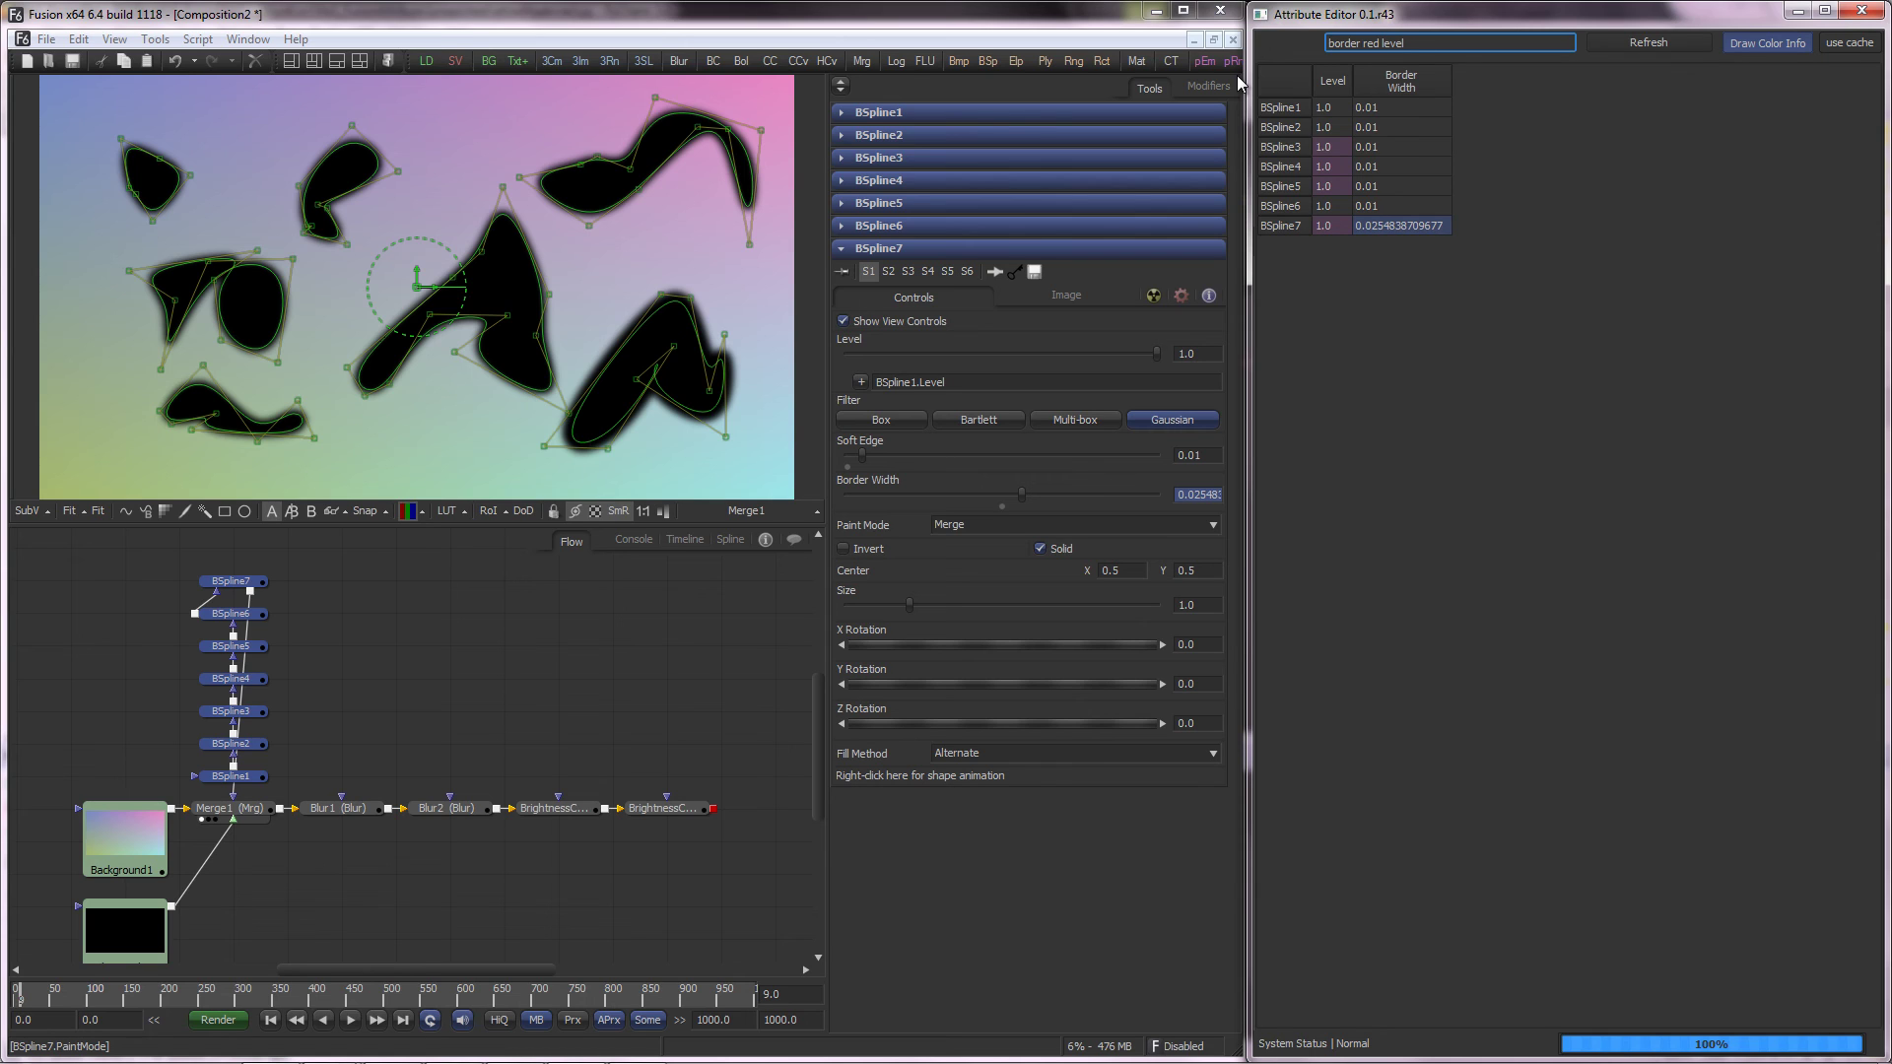
{"action": "type", "text": "width"}
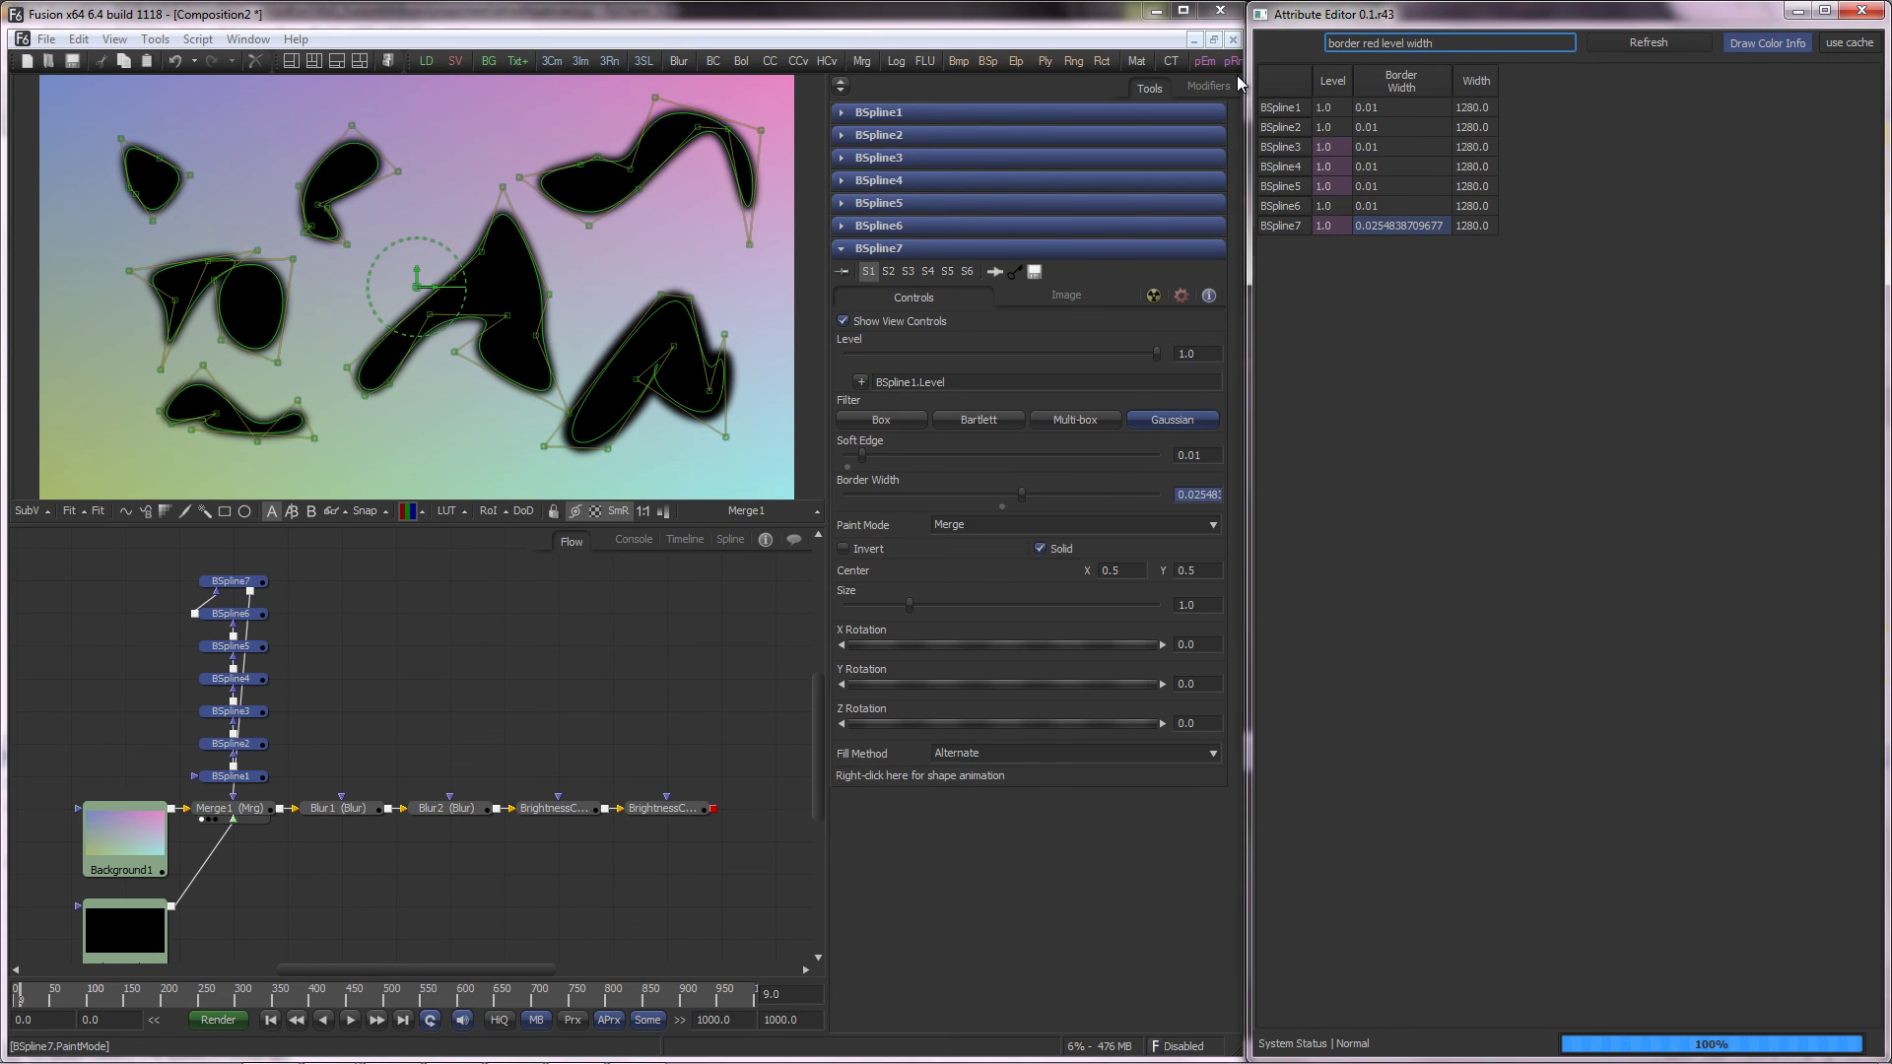
{"action": "type", "text": " height"}
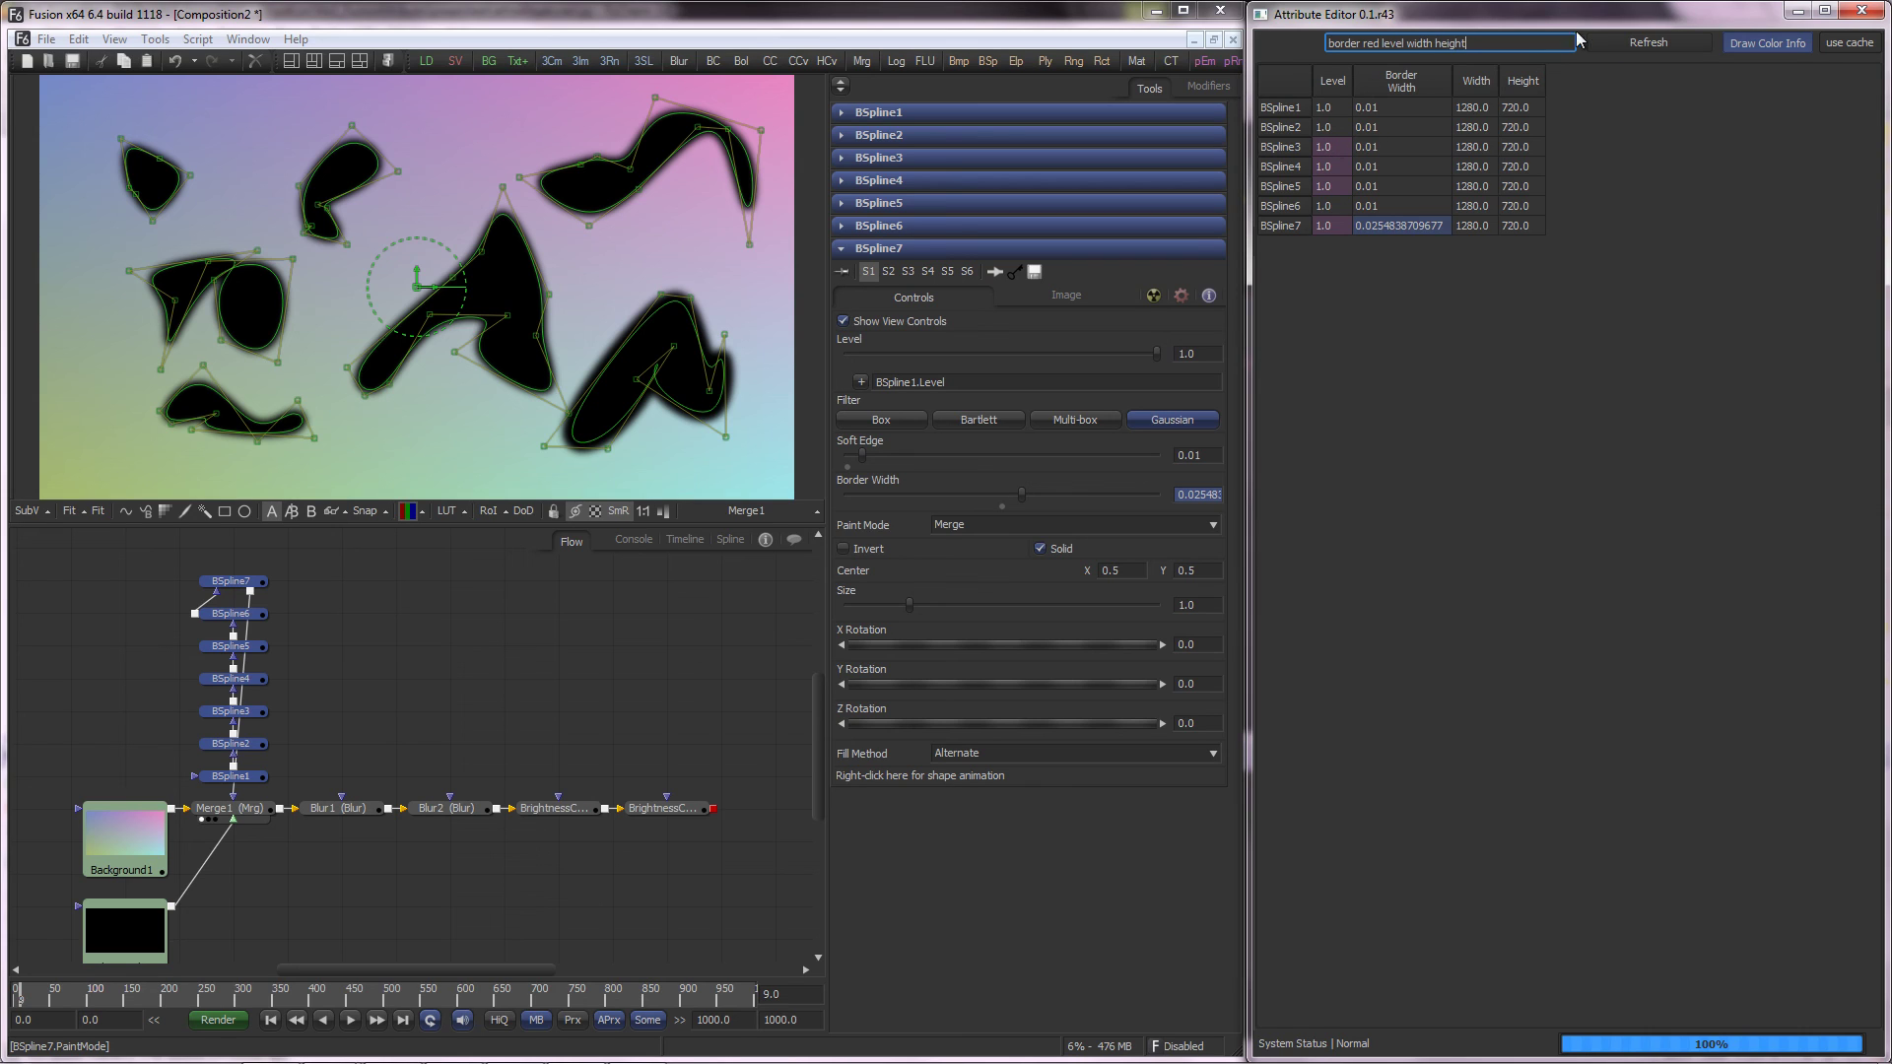
{"action": "left_click", "coordinate": [1422, 343]}
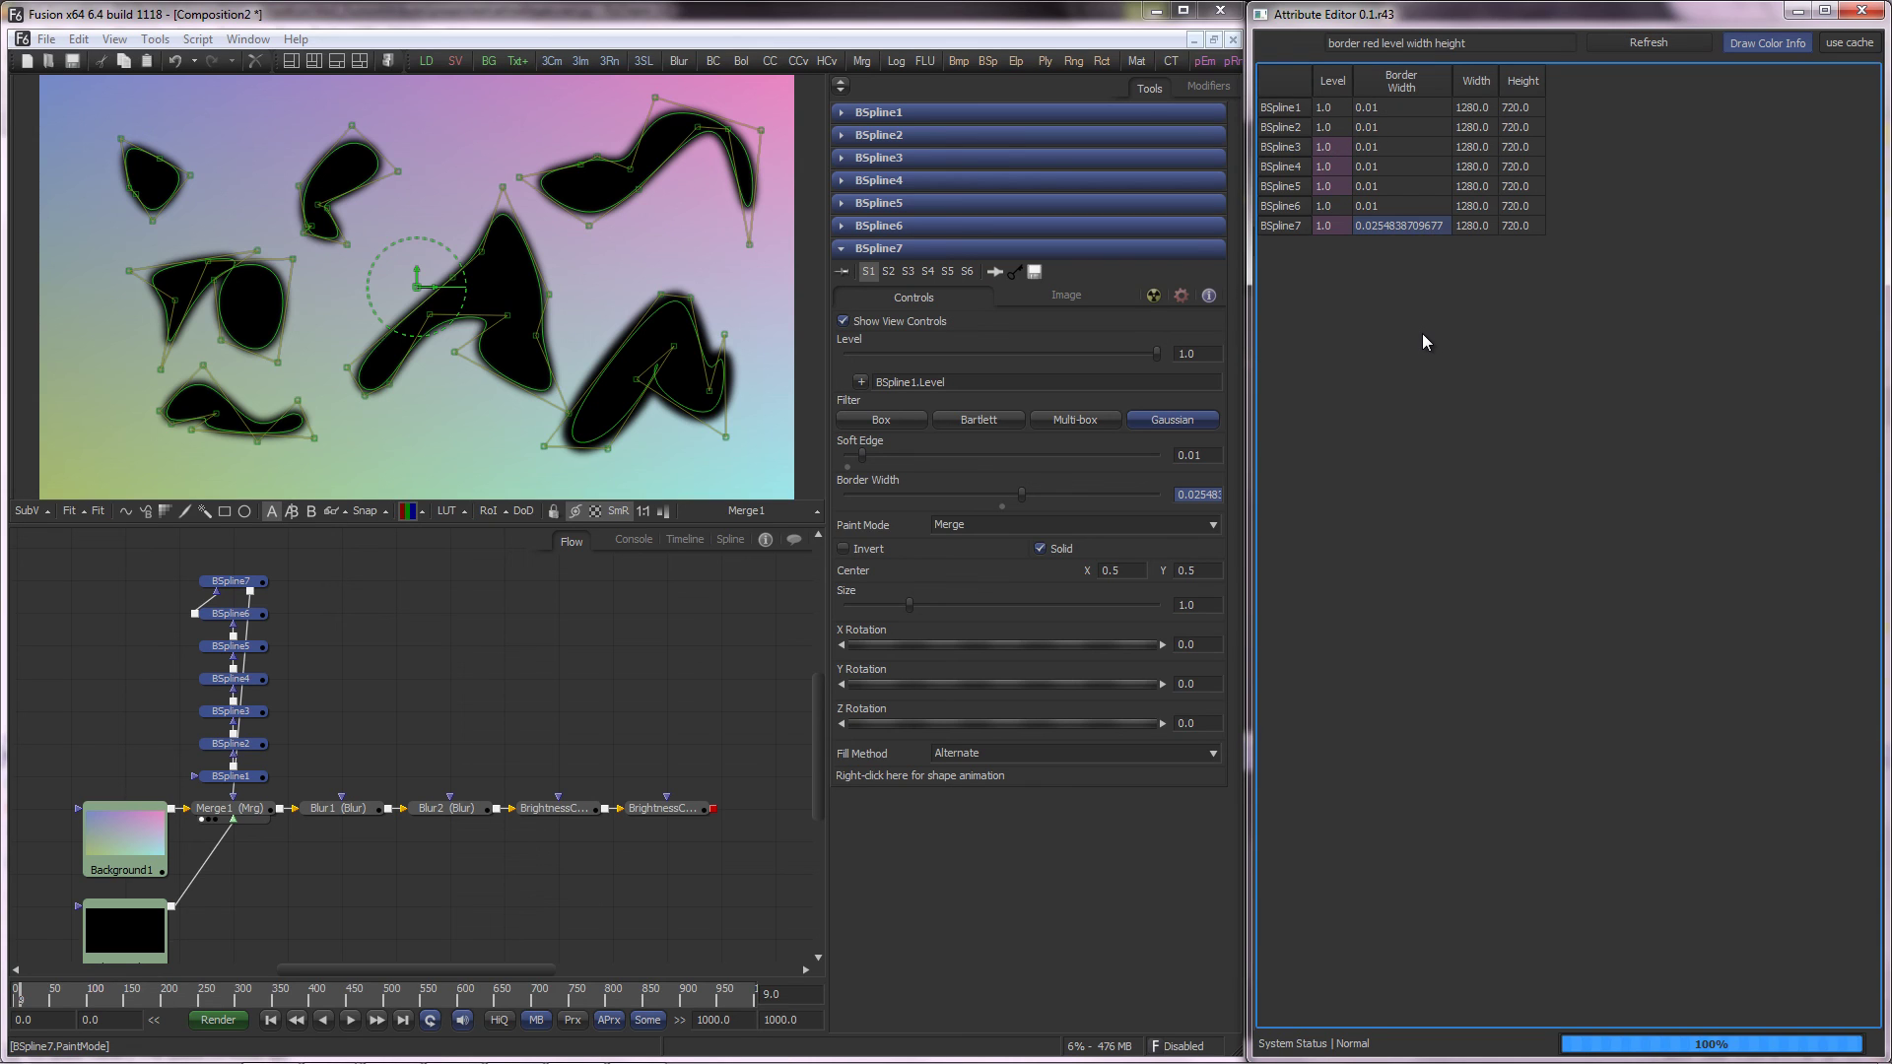